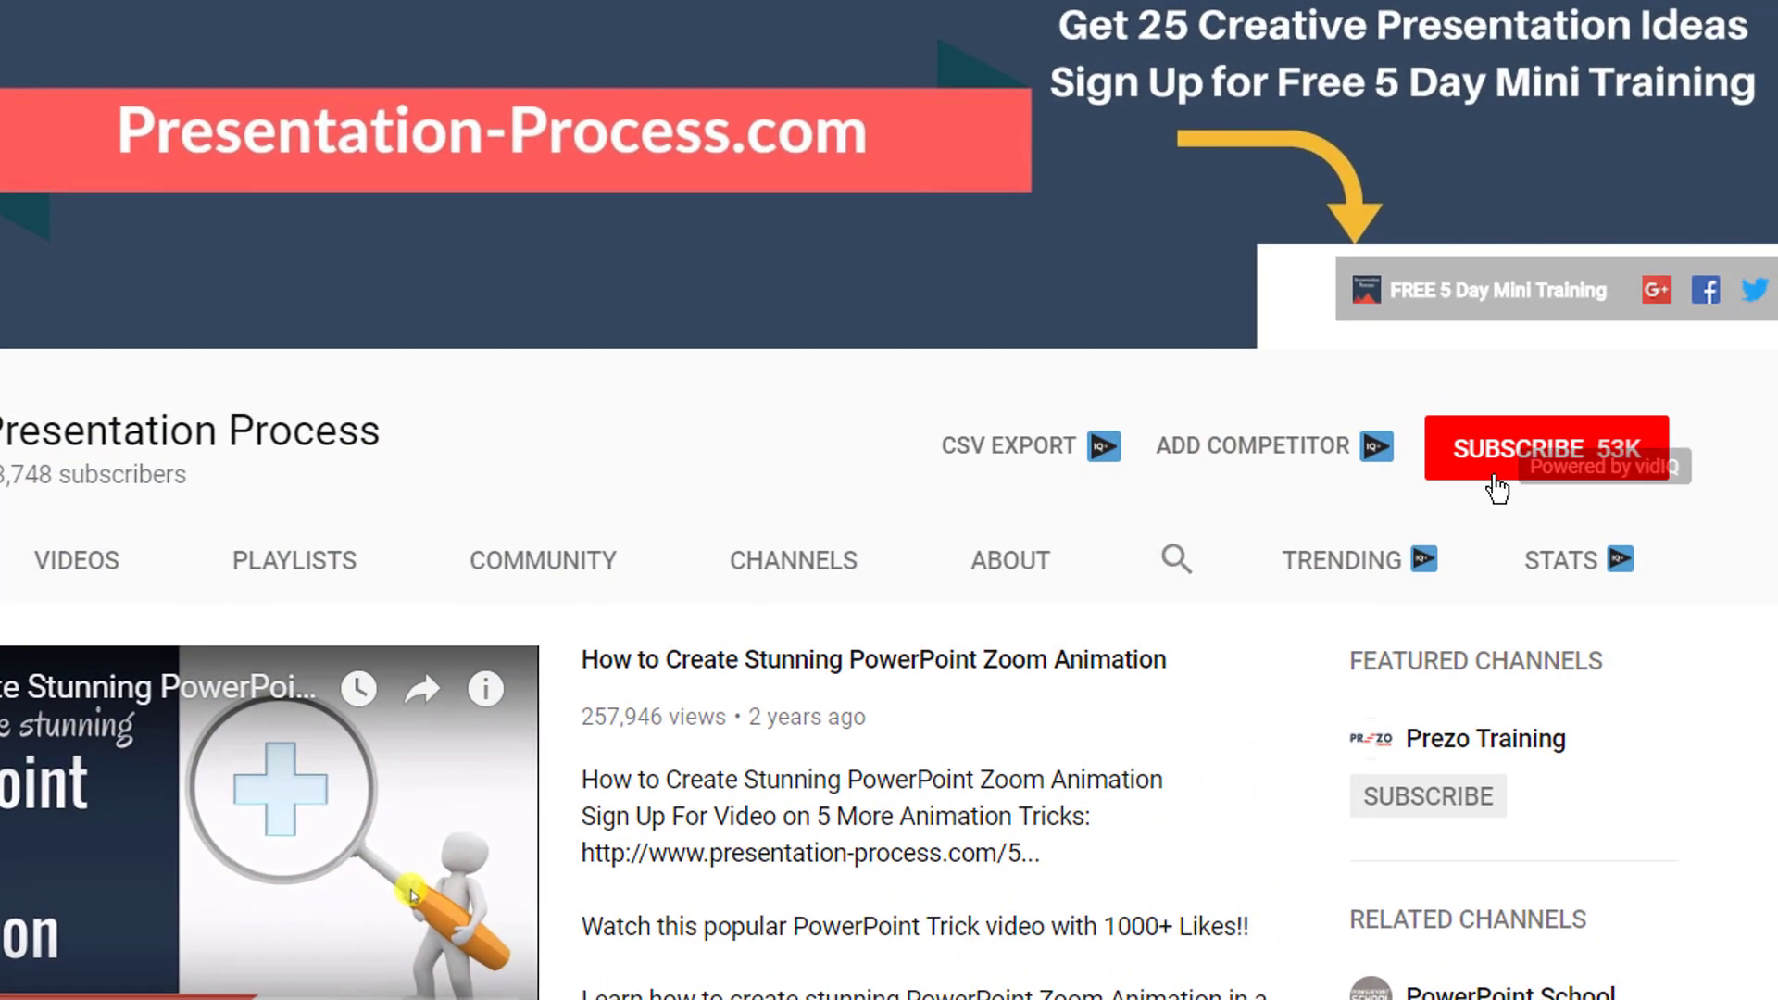
Subscribe to Presentation Process and set its bell to All notifications.
click(1495, 477)
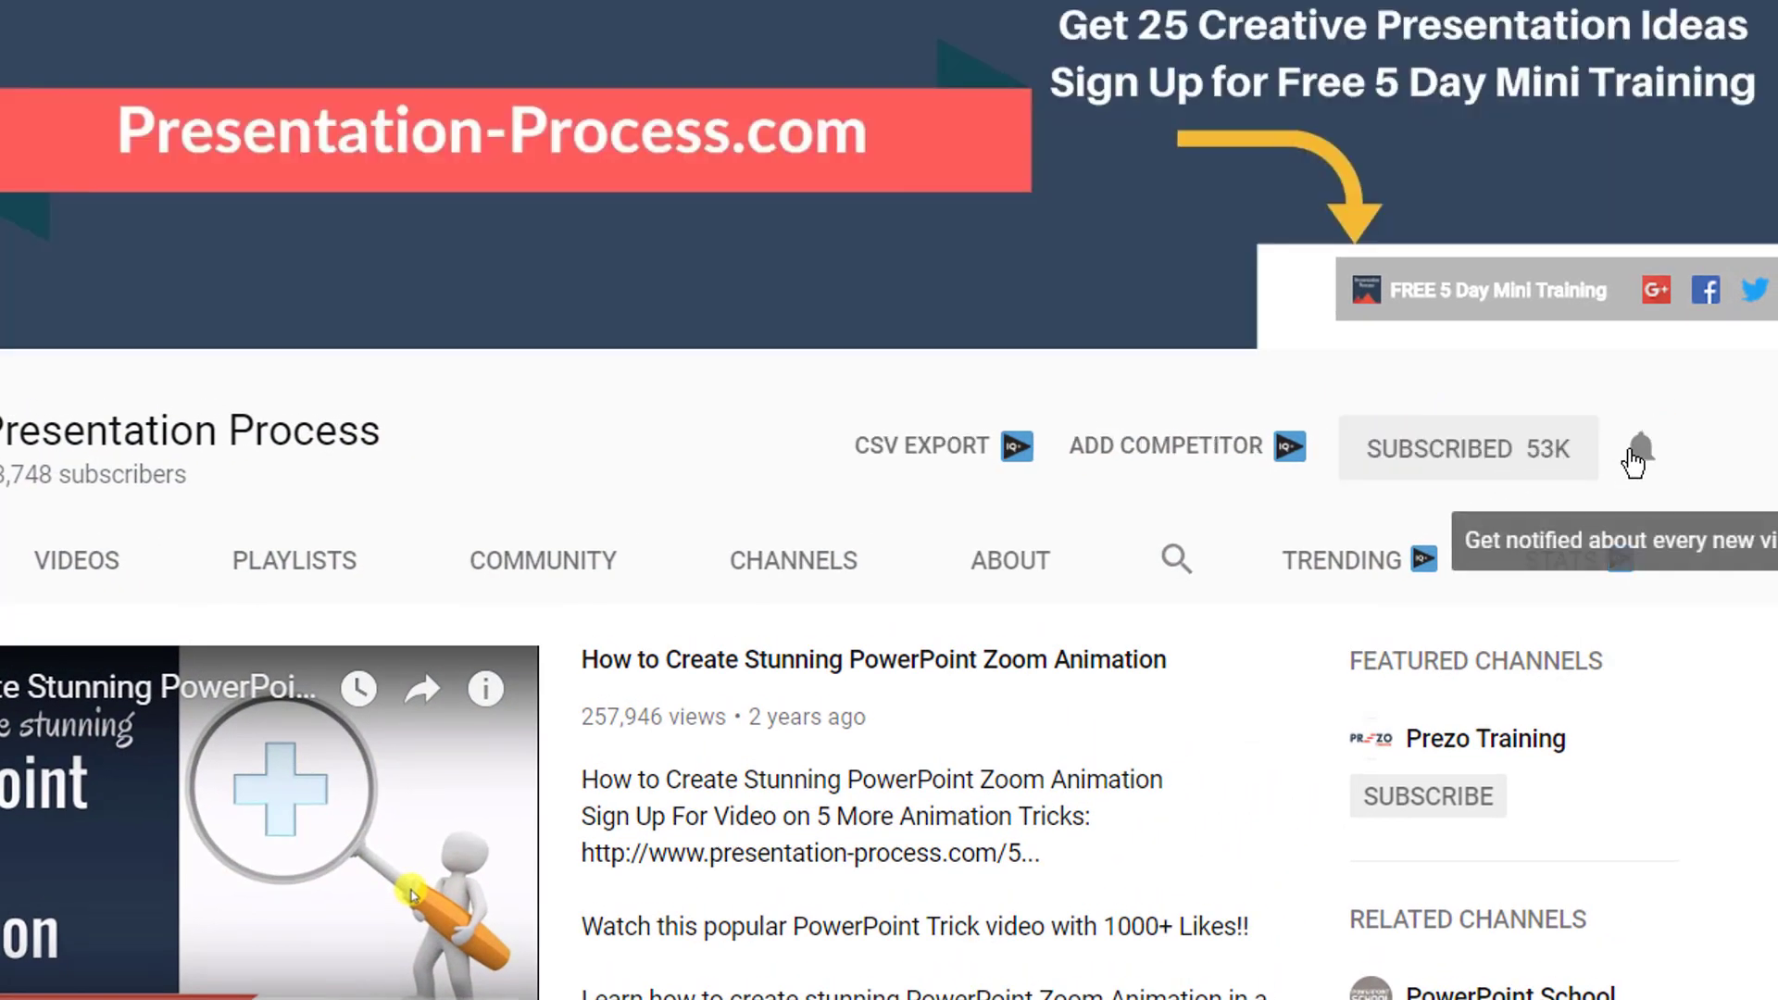
click(1641, 451)
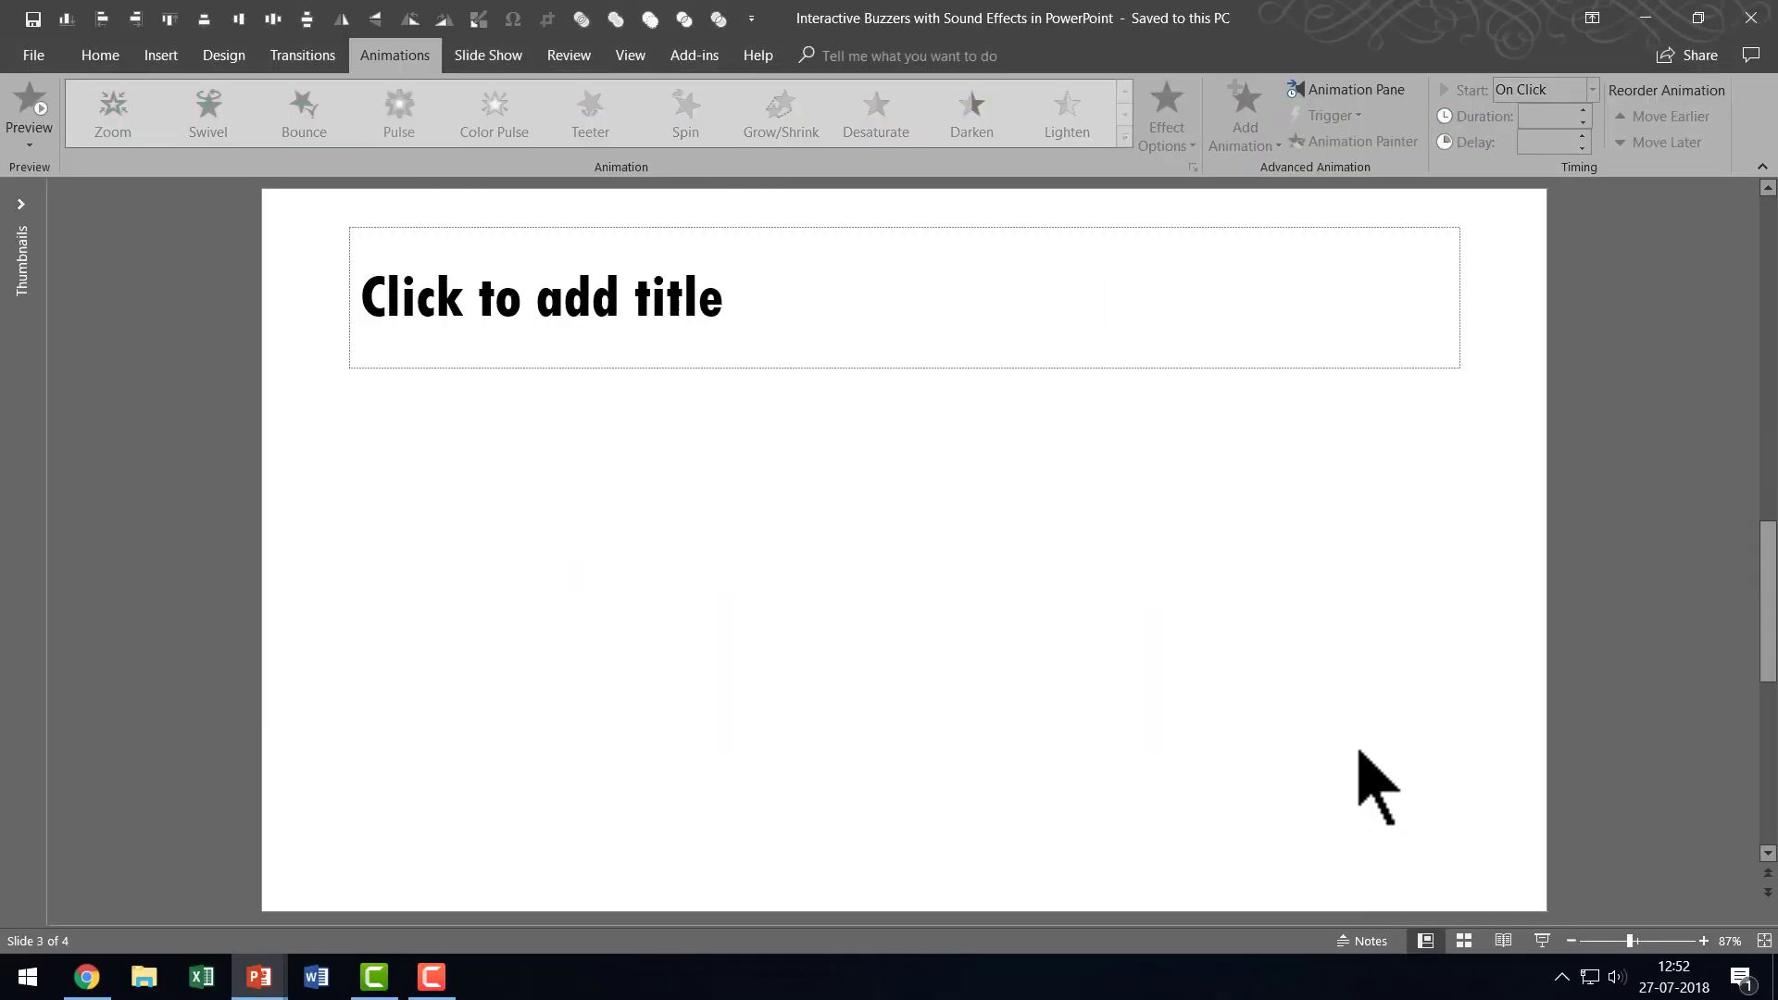
Draw a large circle with the Oval shape on the empty slide.
click(122, 67)
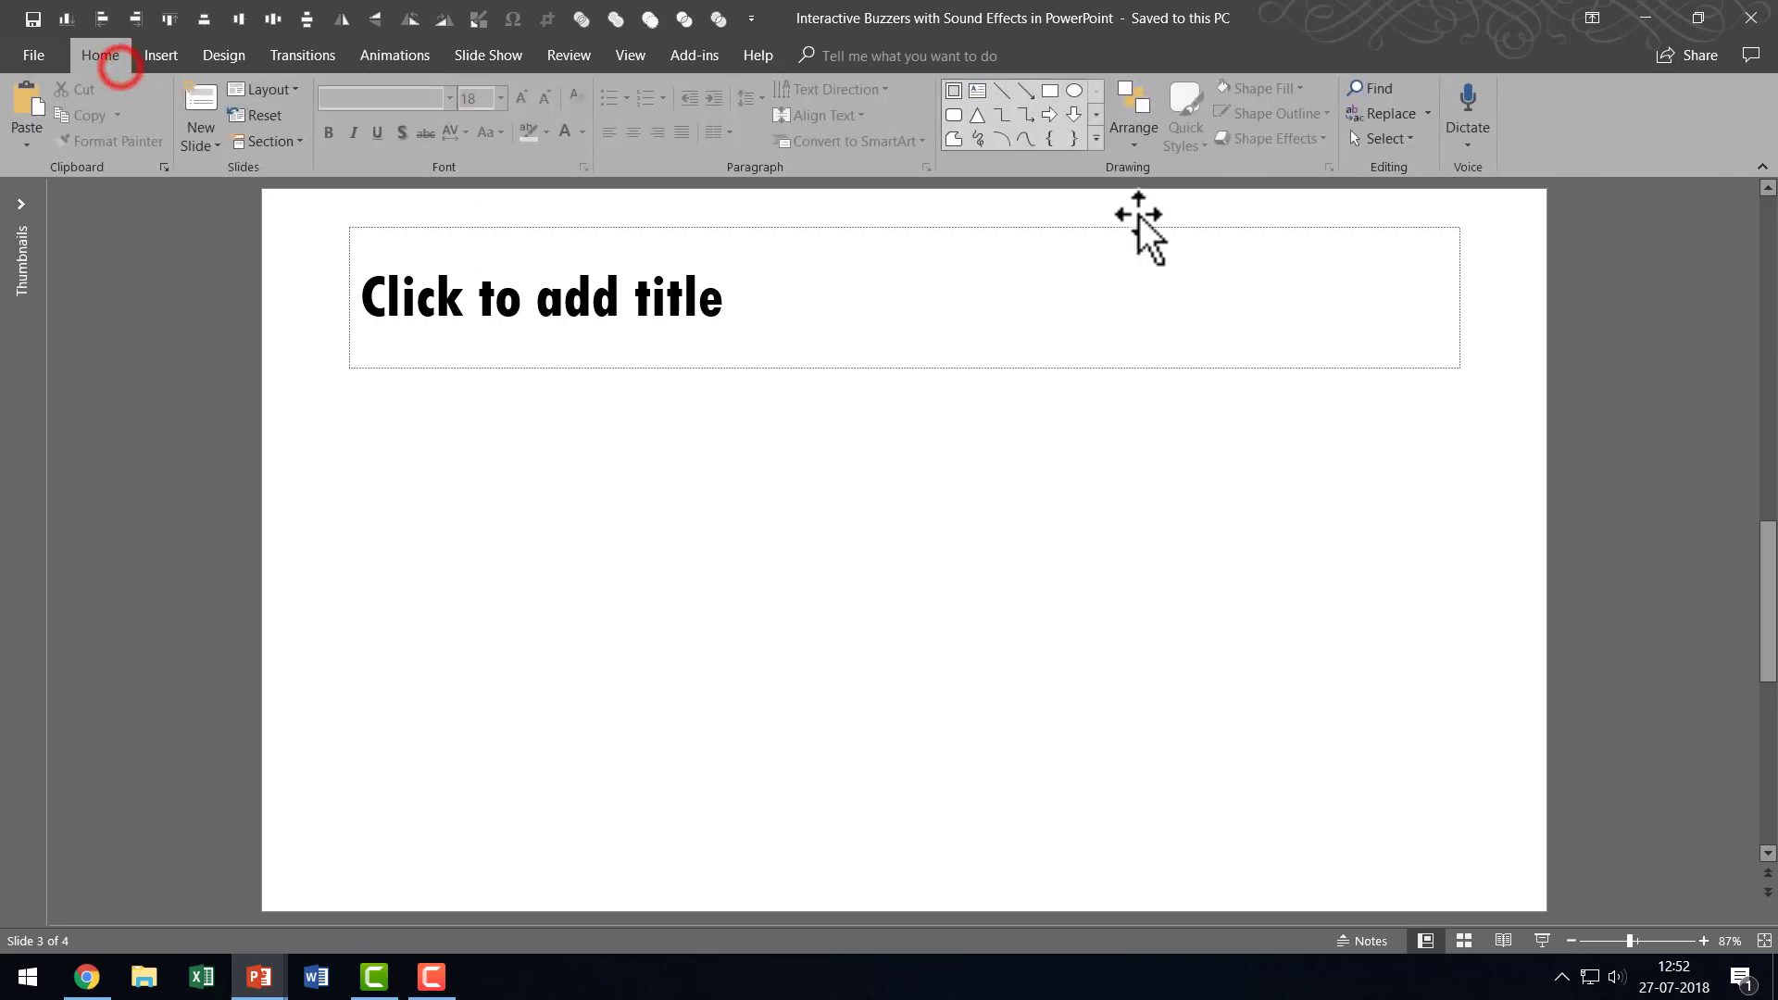
click(1044, 193)
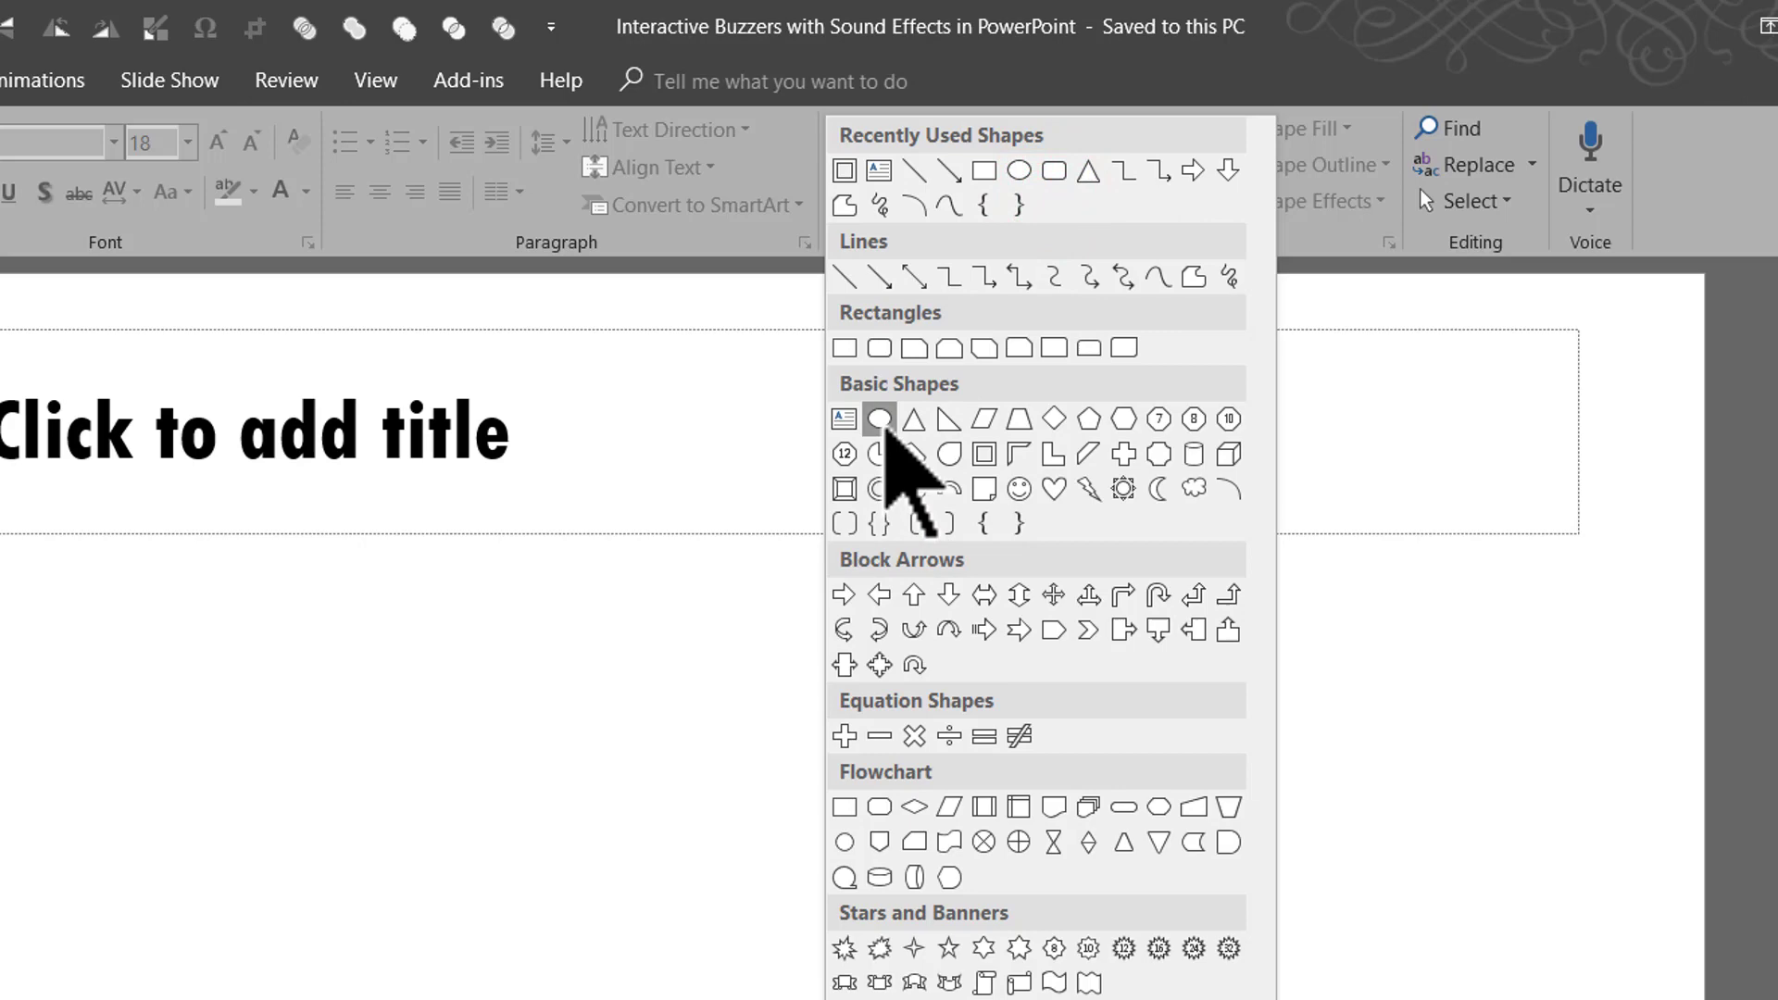
click(882, 423)
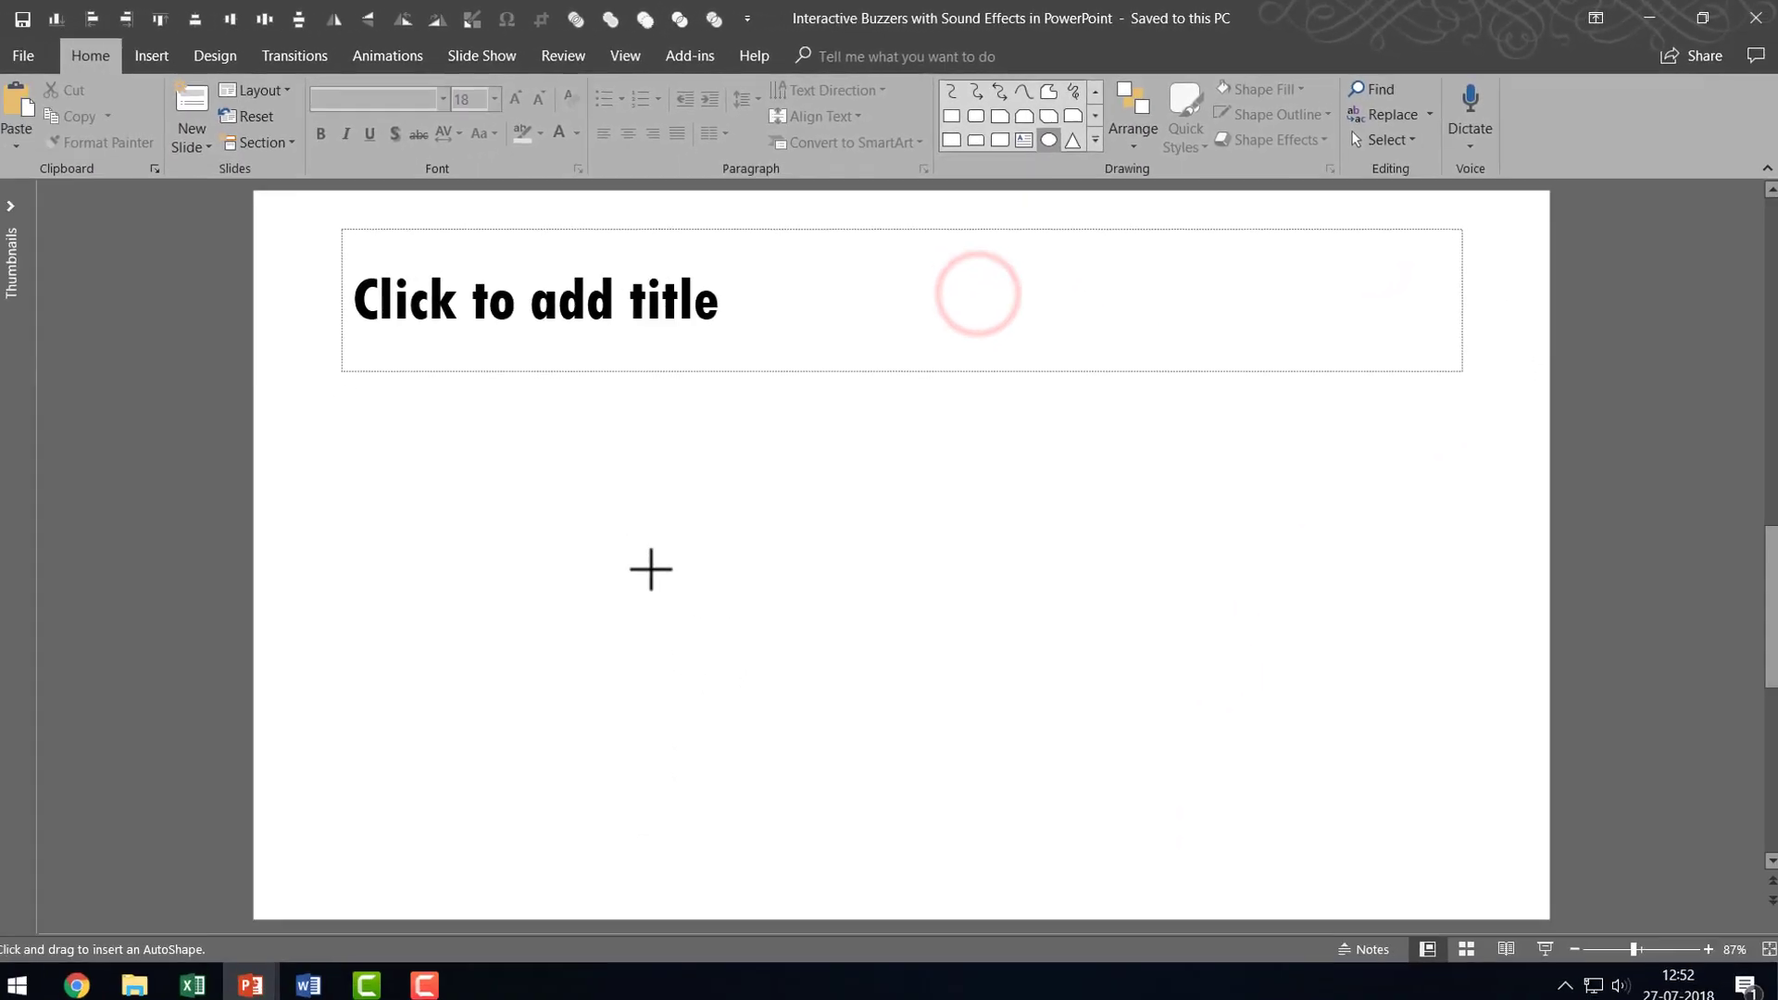
drag(630, 517, 754, 714)
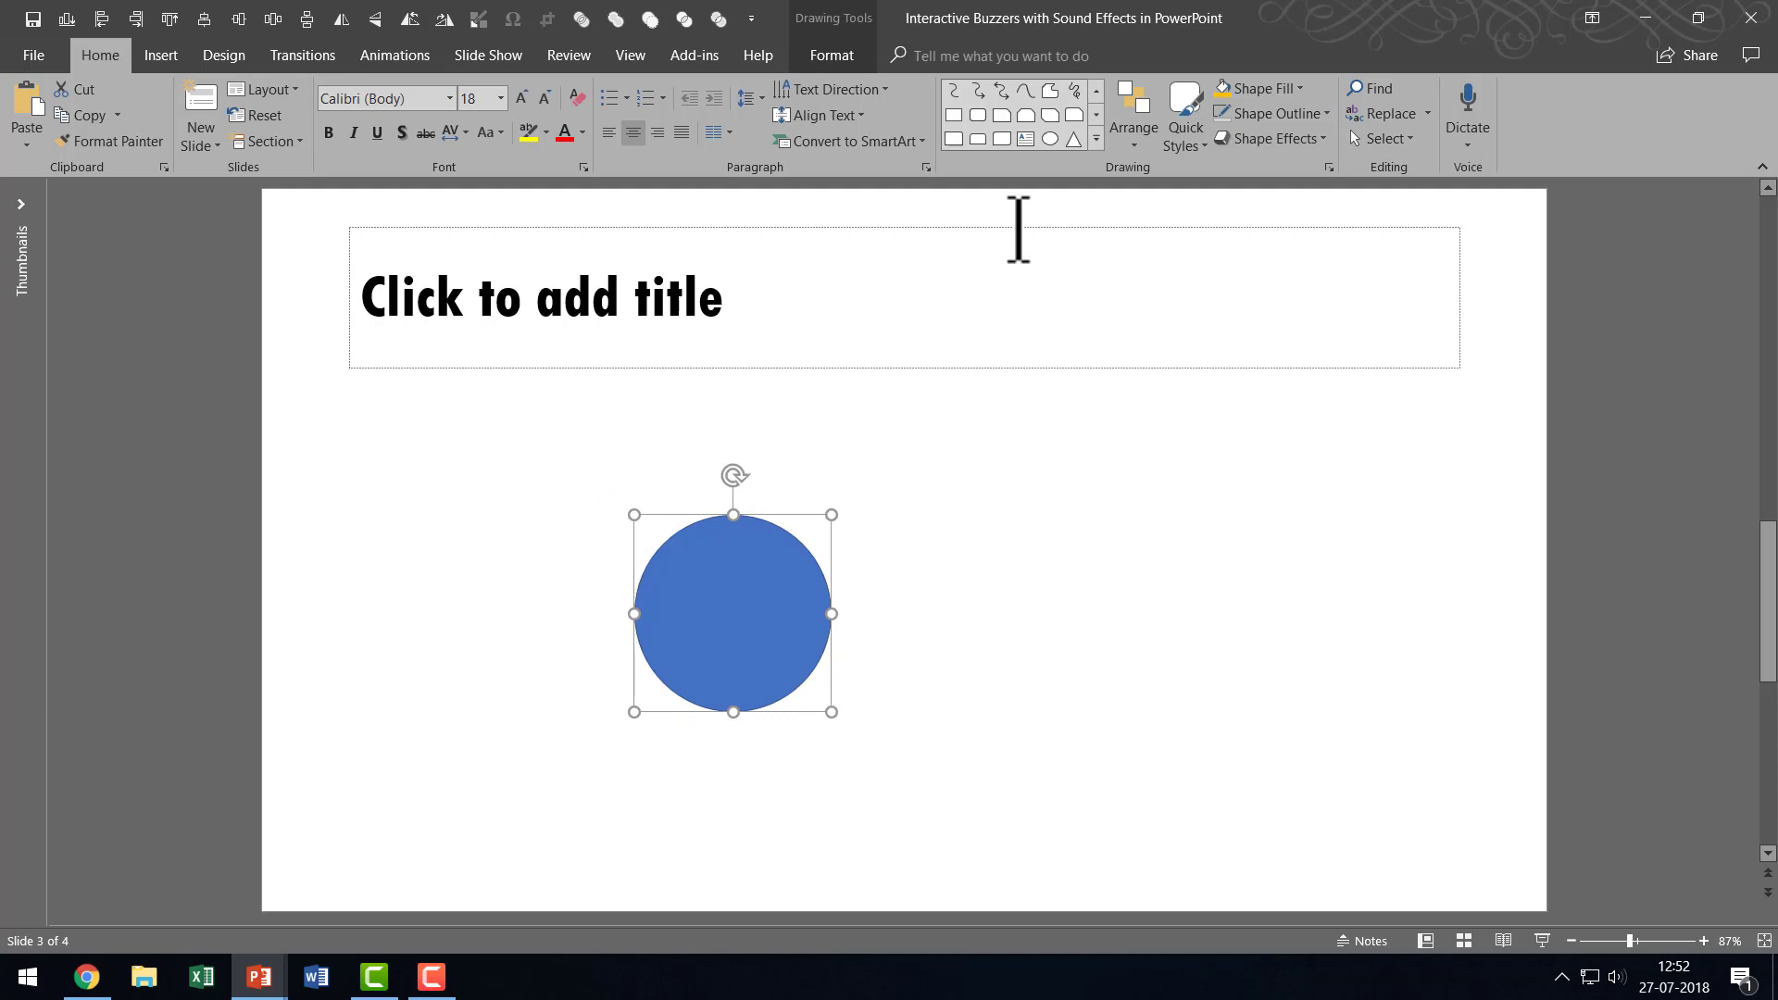
Draw a smaller circle to the right and line it up with the large one.
click(1095, 139)
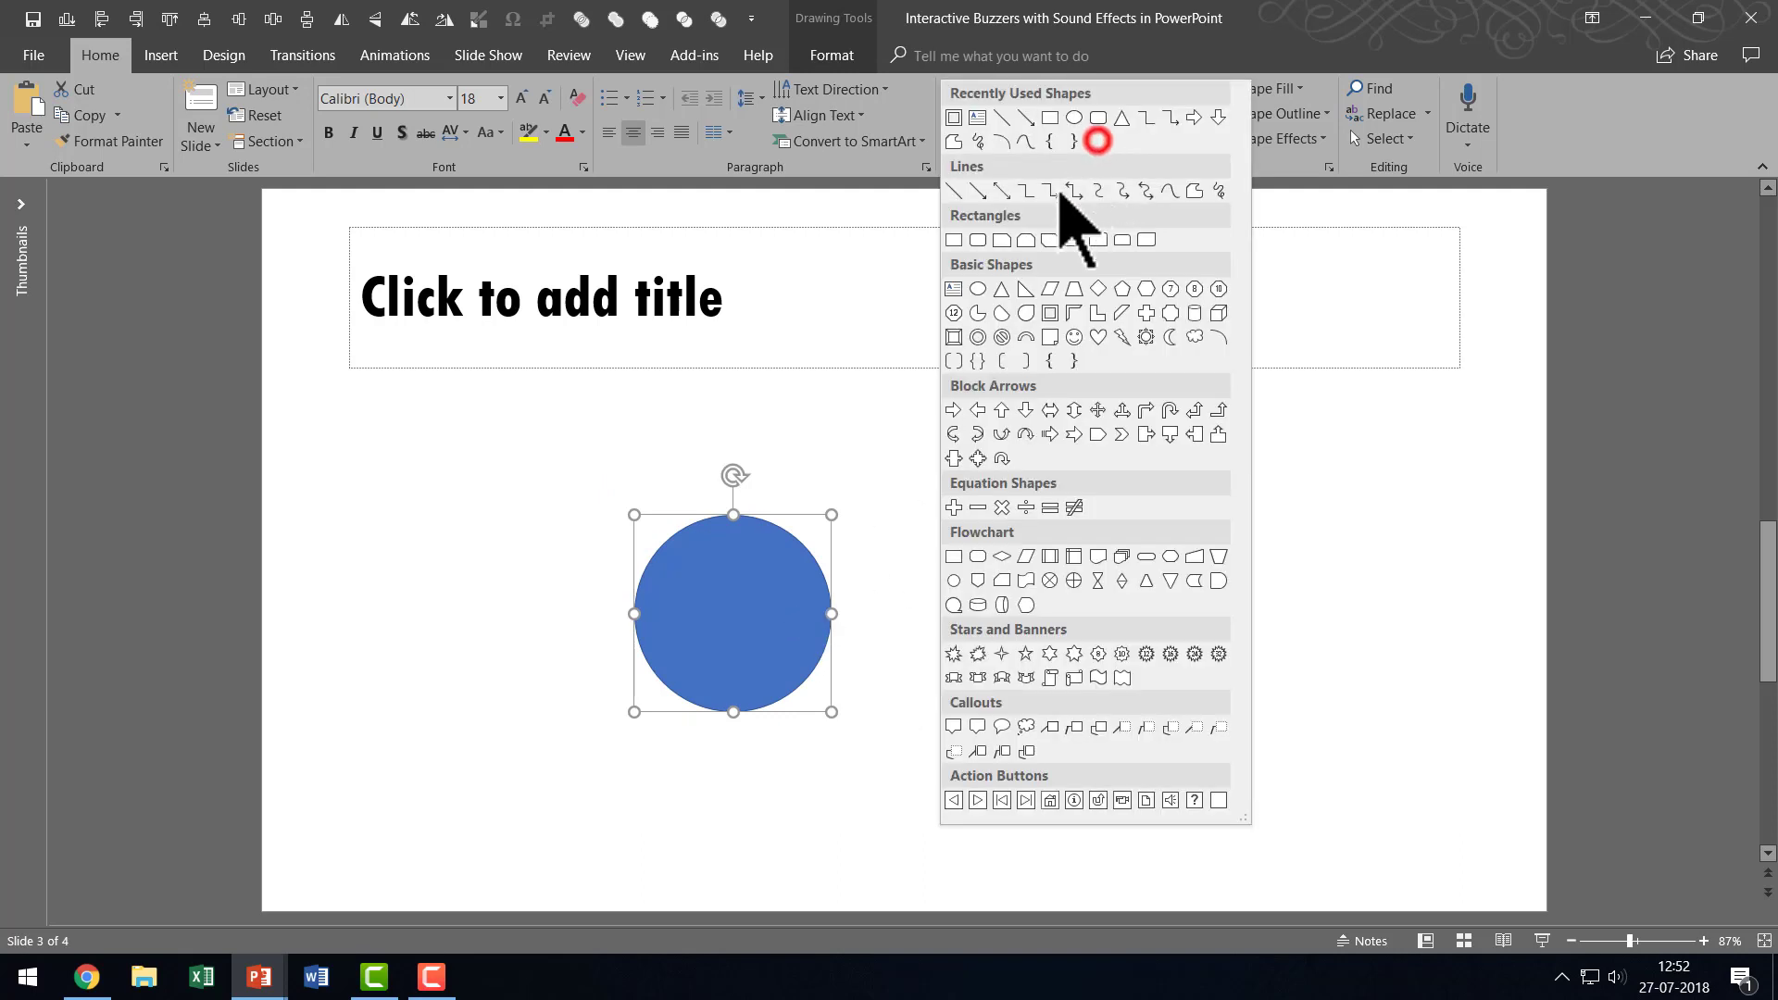
click(978, 289)
drag(915, 532, 988, 650)
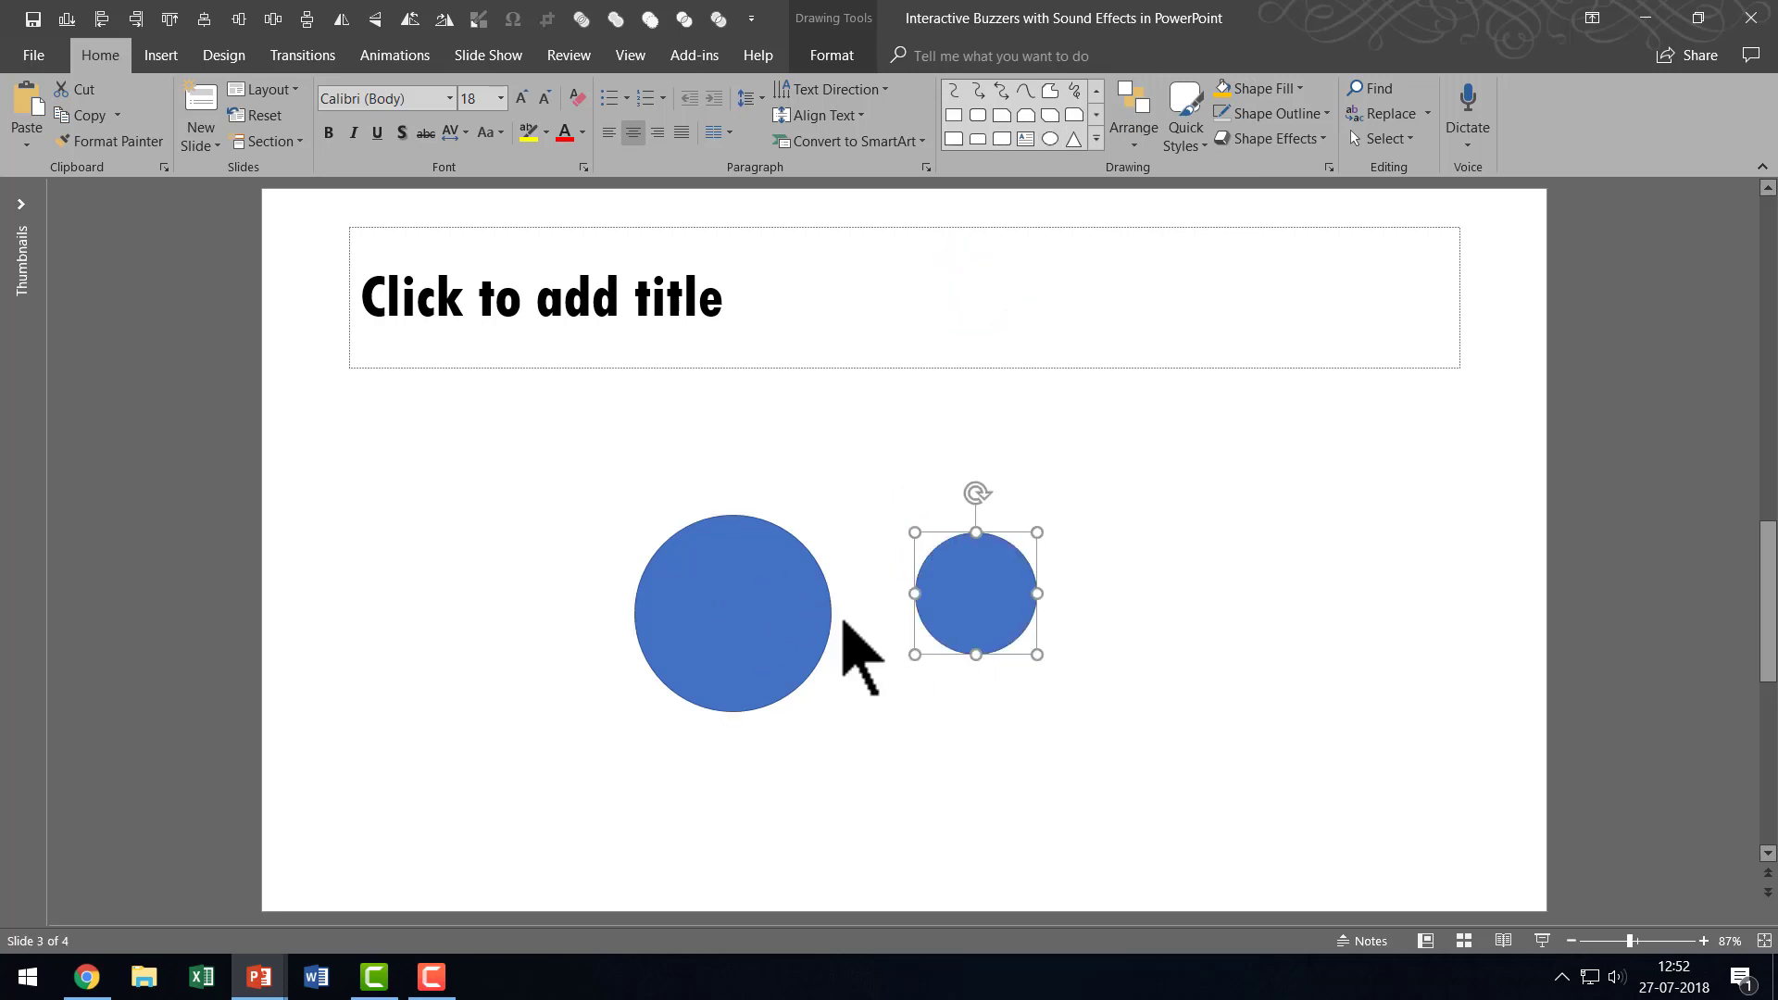
drag(984, 585, 976, 609)
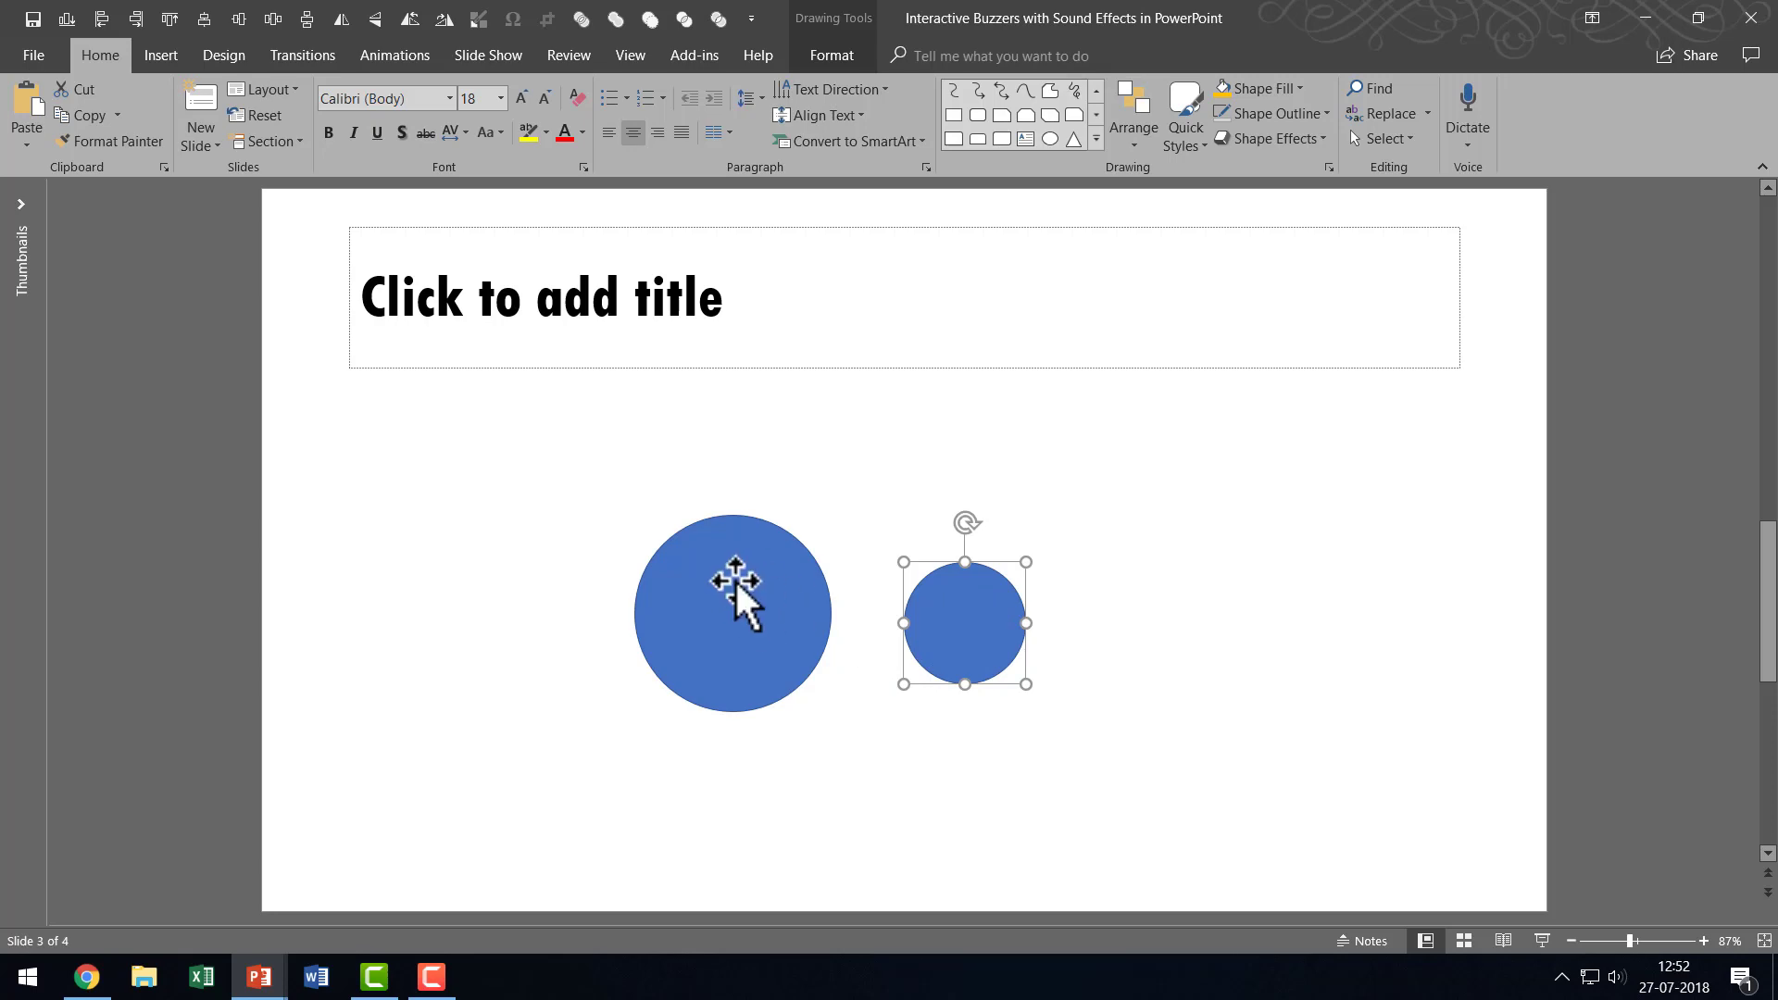
click(974, 646)
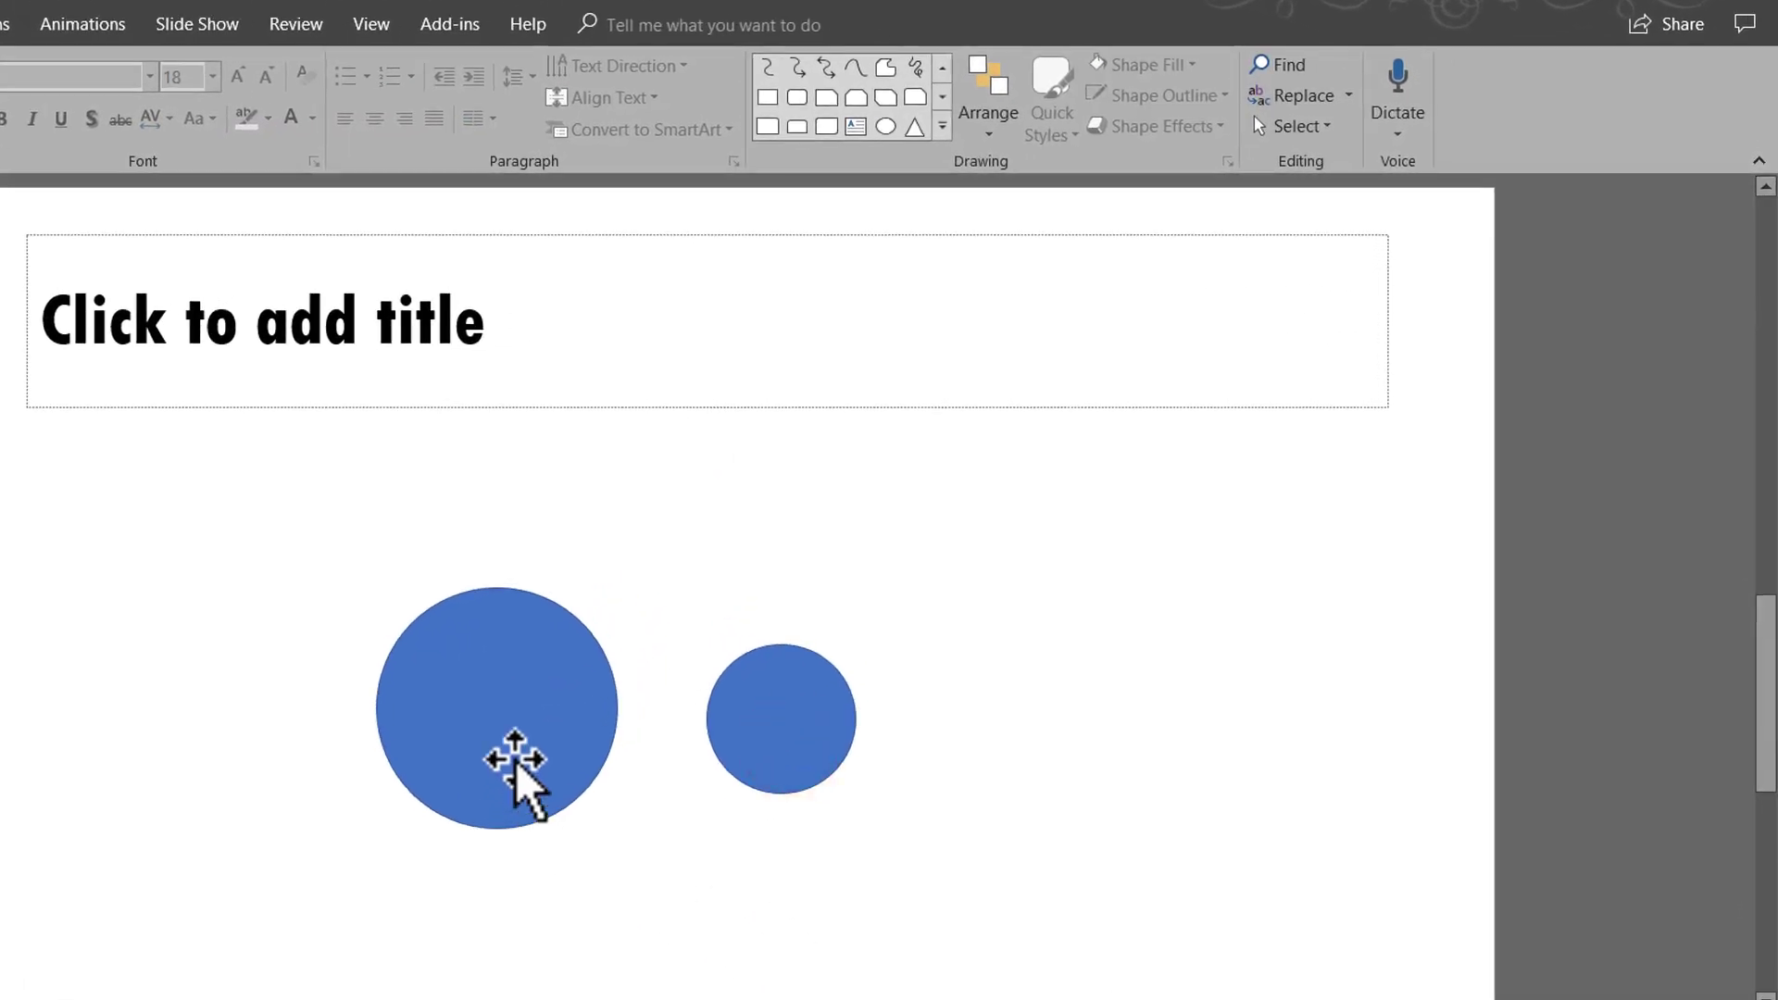
Give both circles the Perspective: Relaxed 3-D rotation, then lower Y rotation to 299.6°.
click(510, 680)
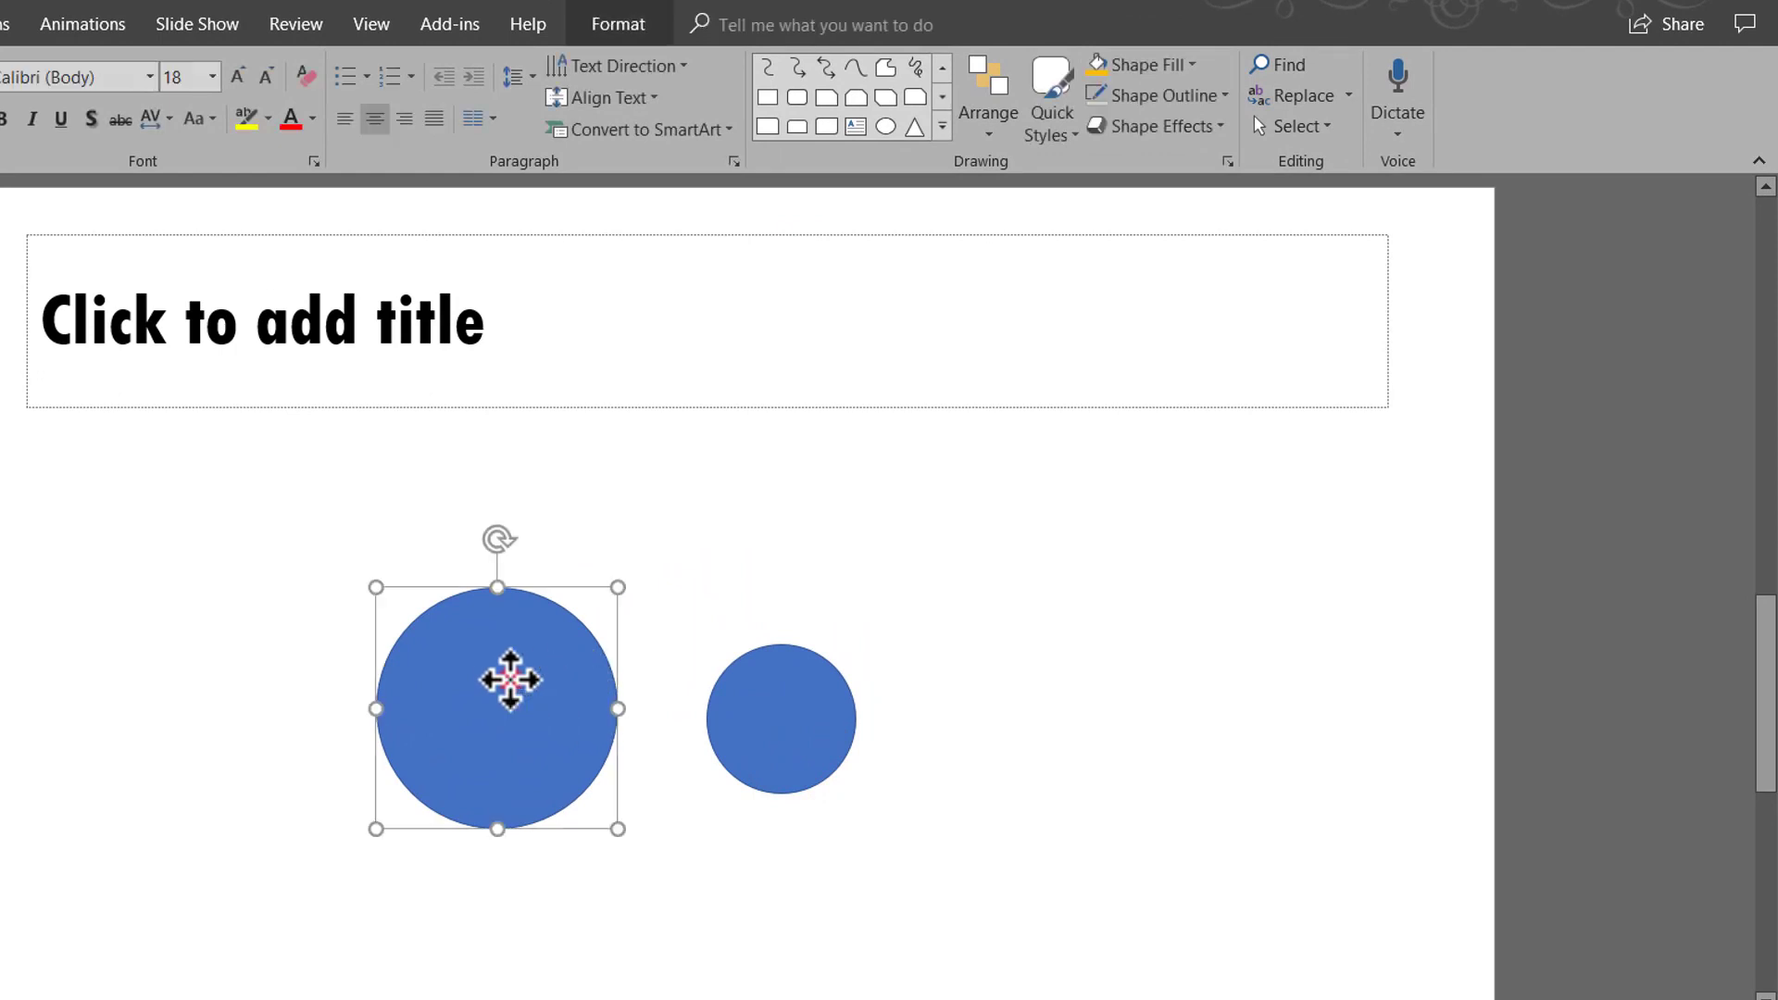
shift+click(822, 719)
right_click(815, 715)
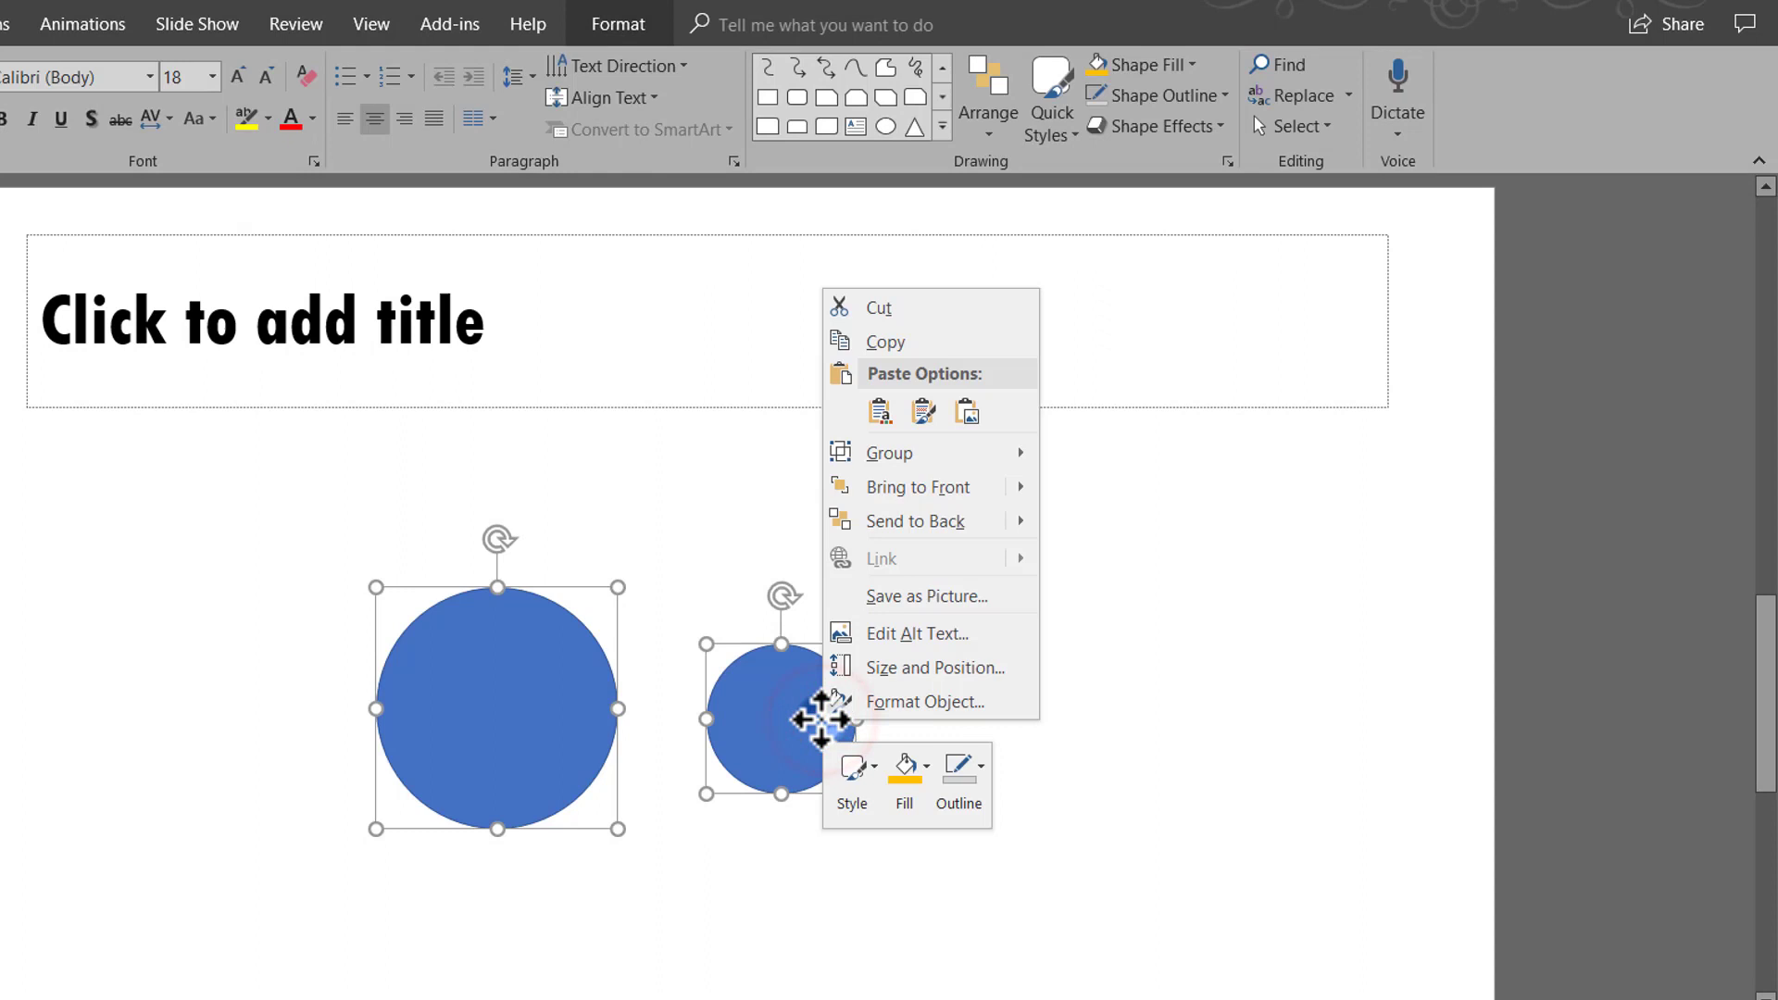
click(912, 704)
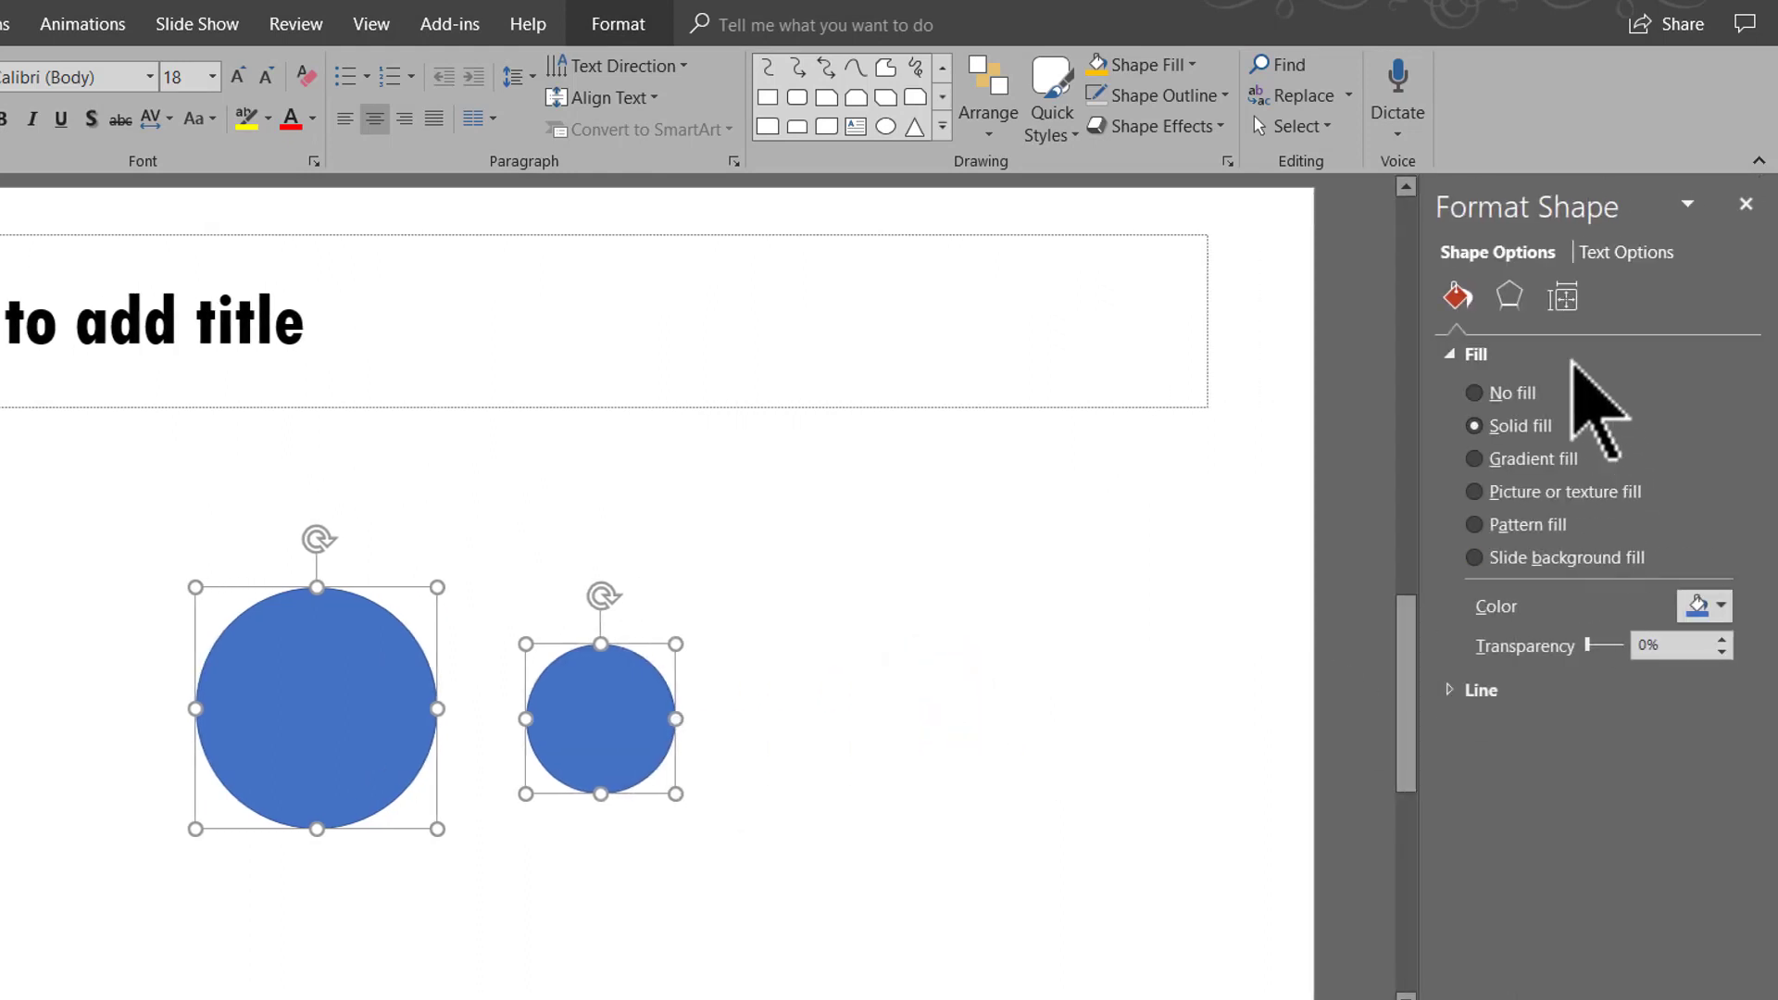
click(1524, 297)
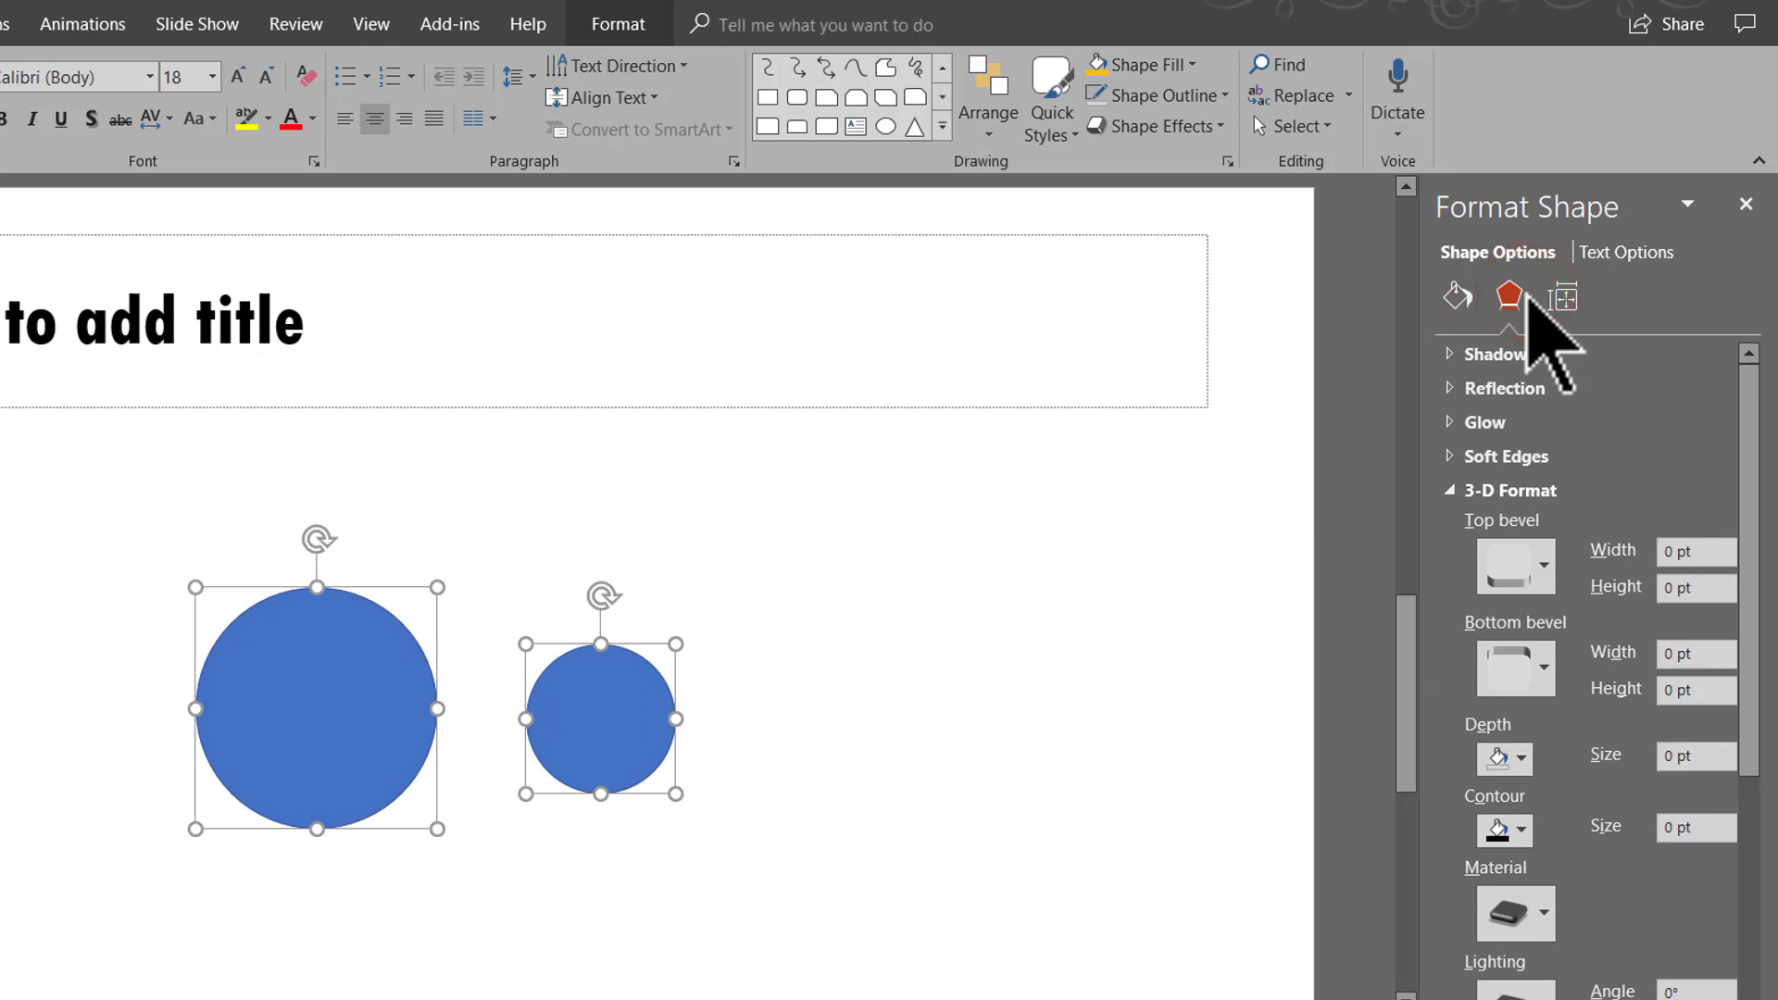
click(1484, 491)
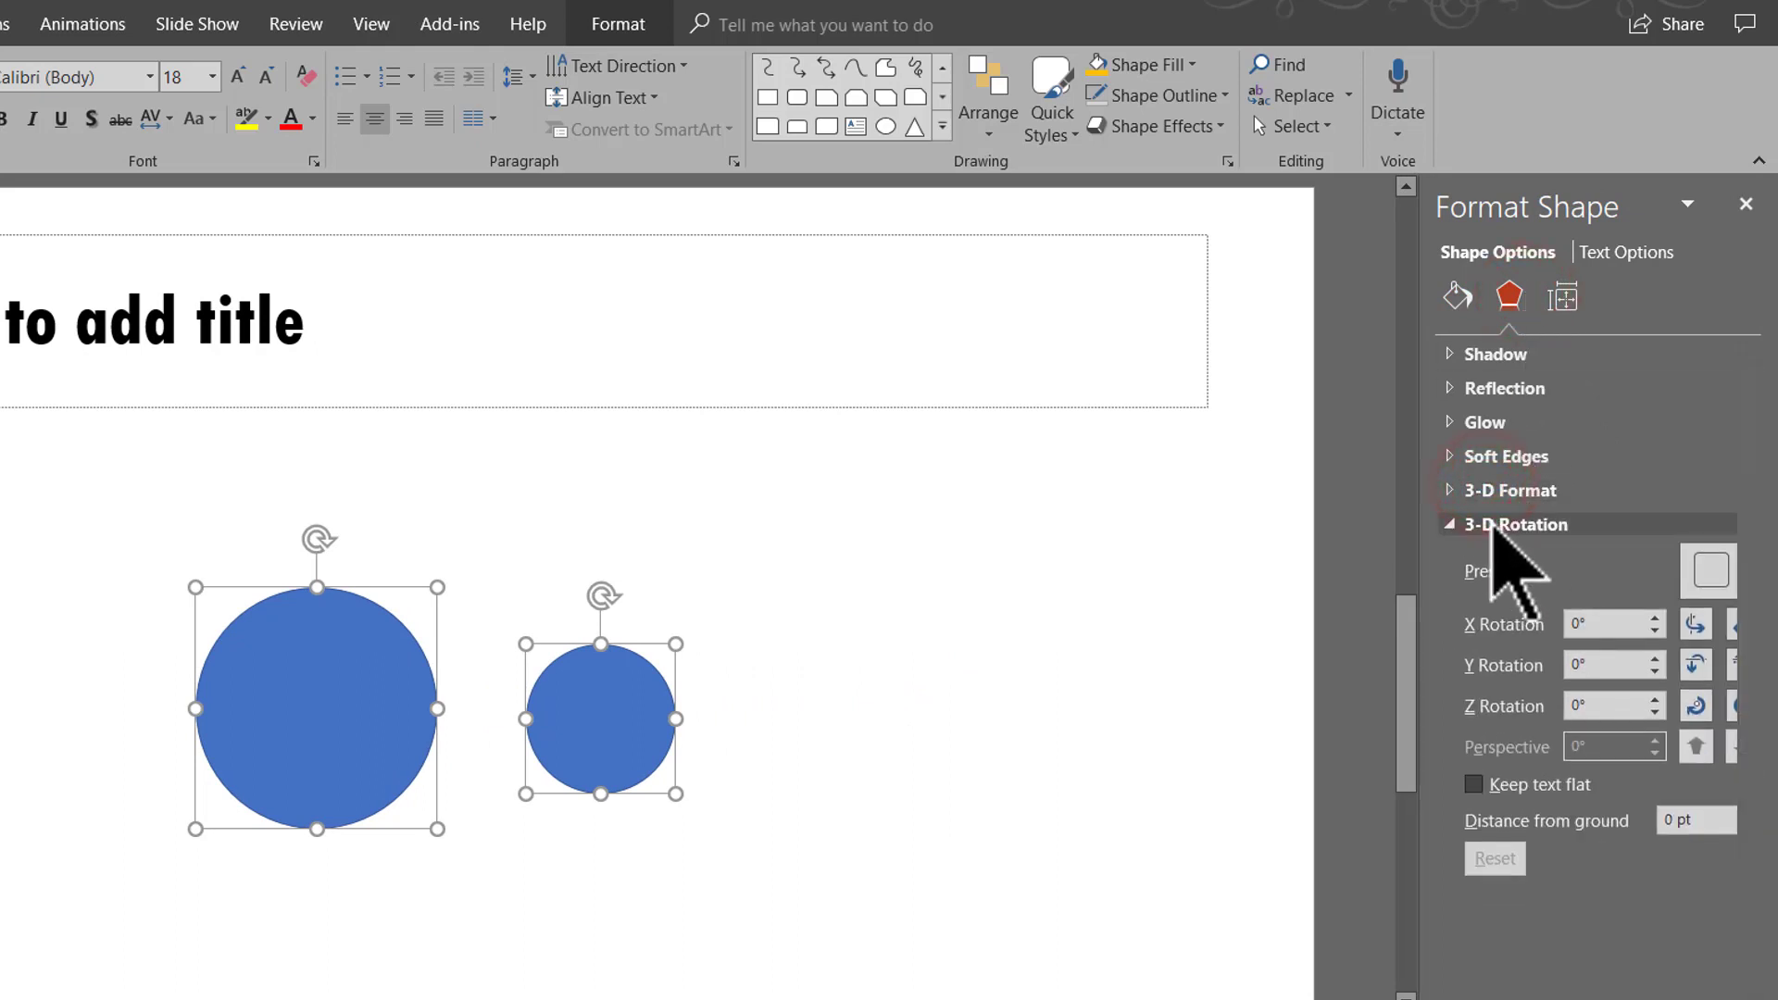
click(1709, 567)
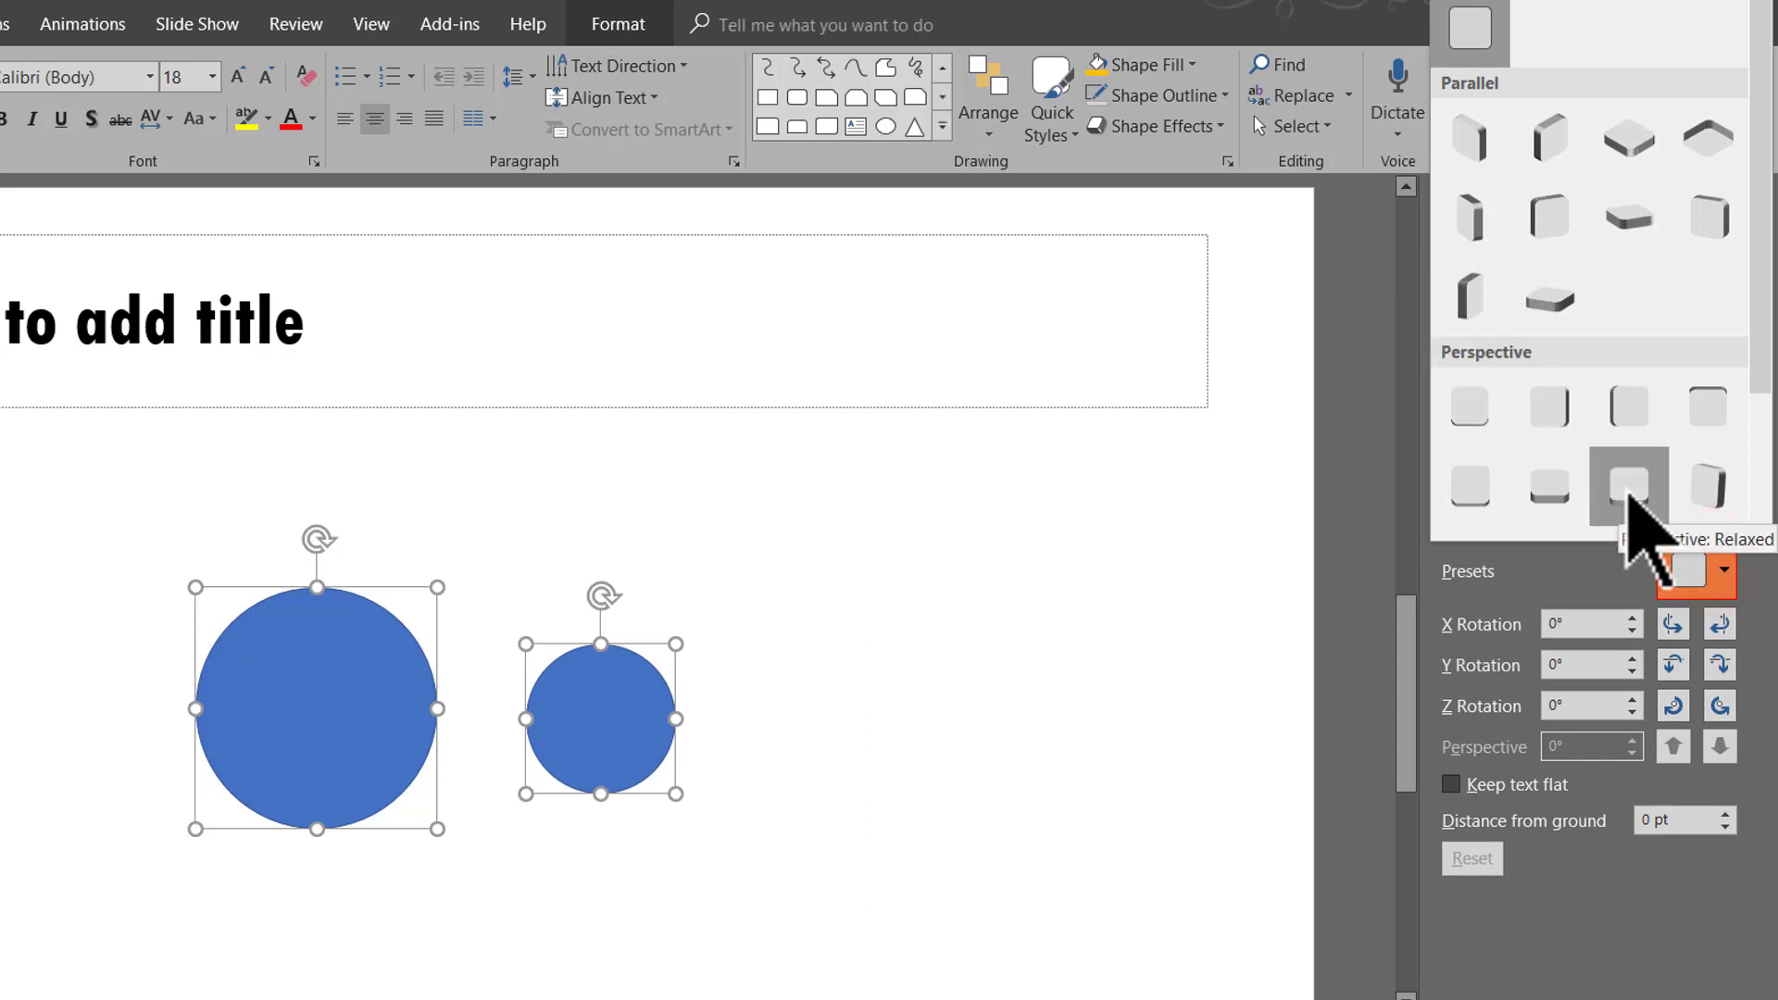
click(1629, 488)
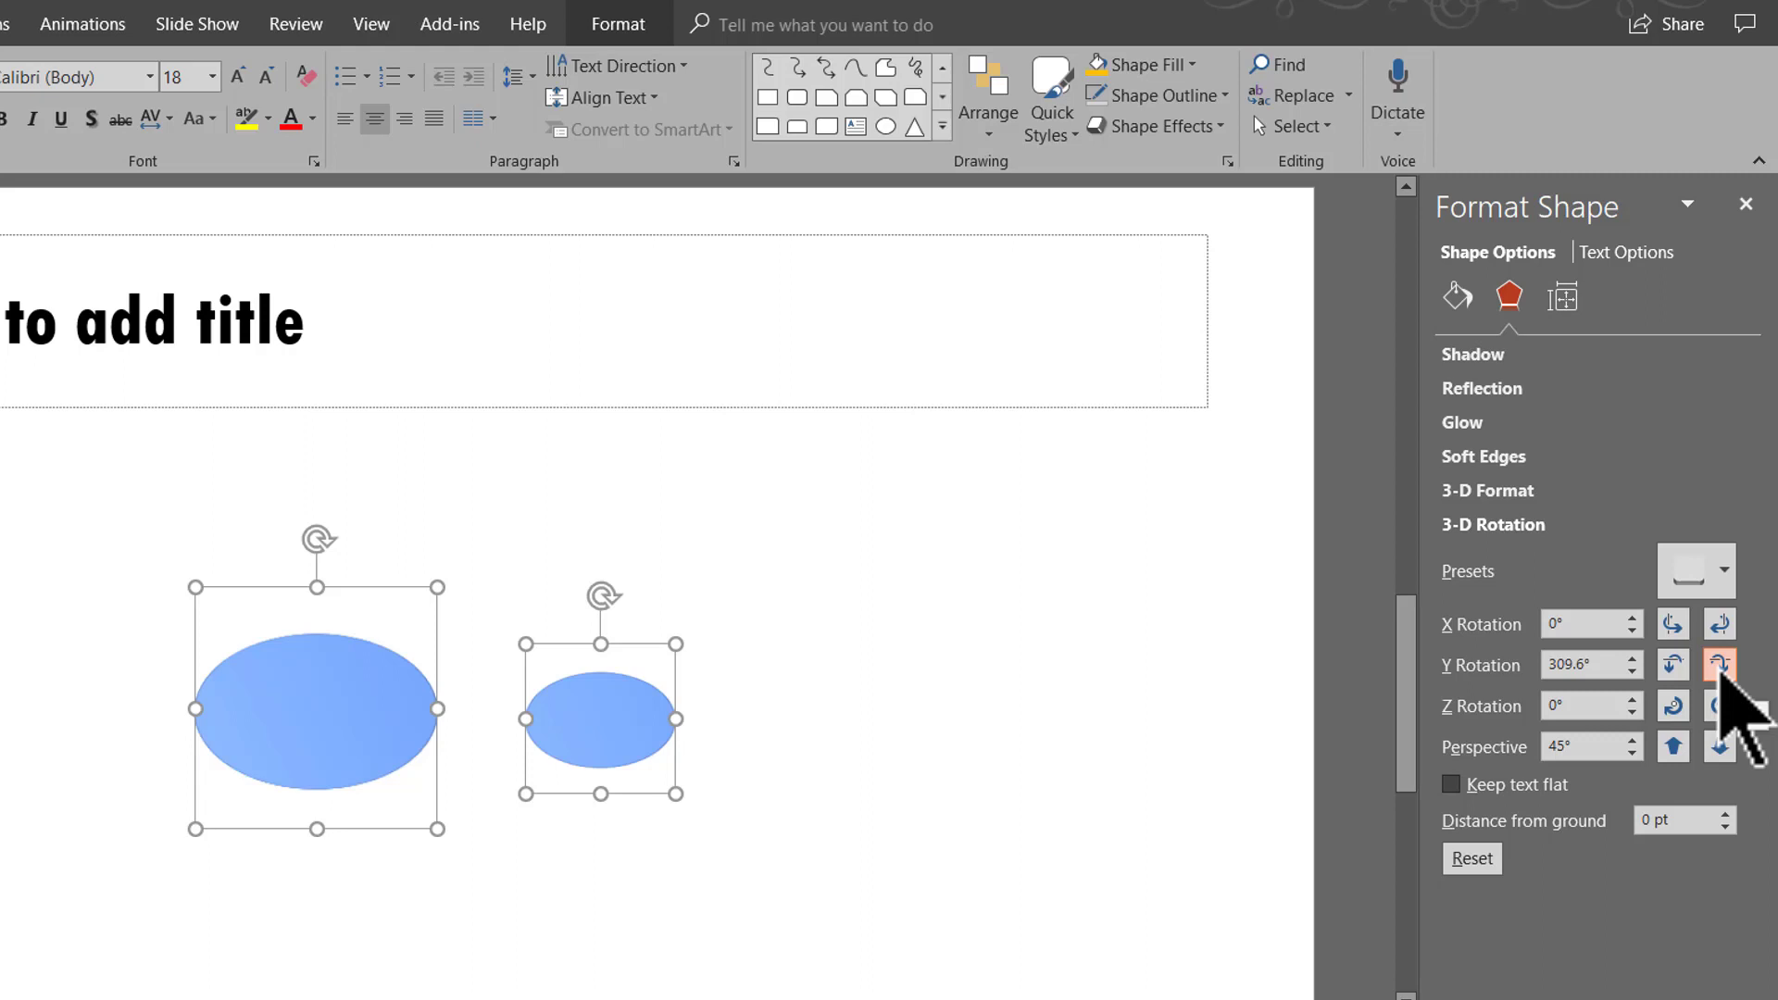
click(1721, 665)
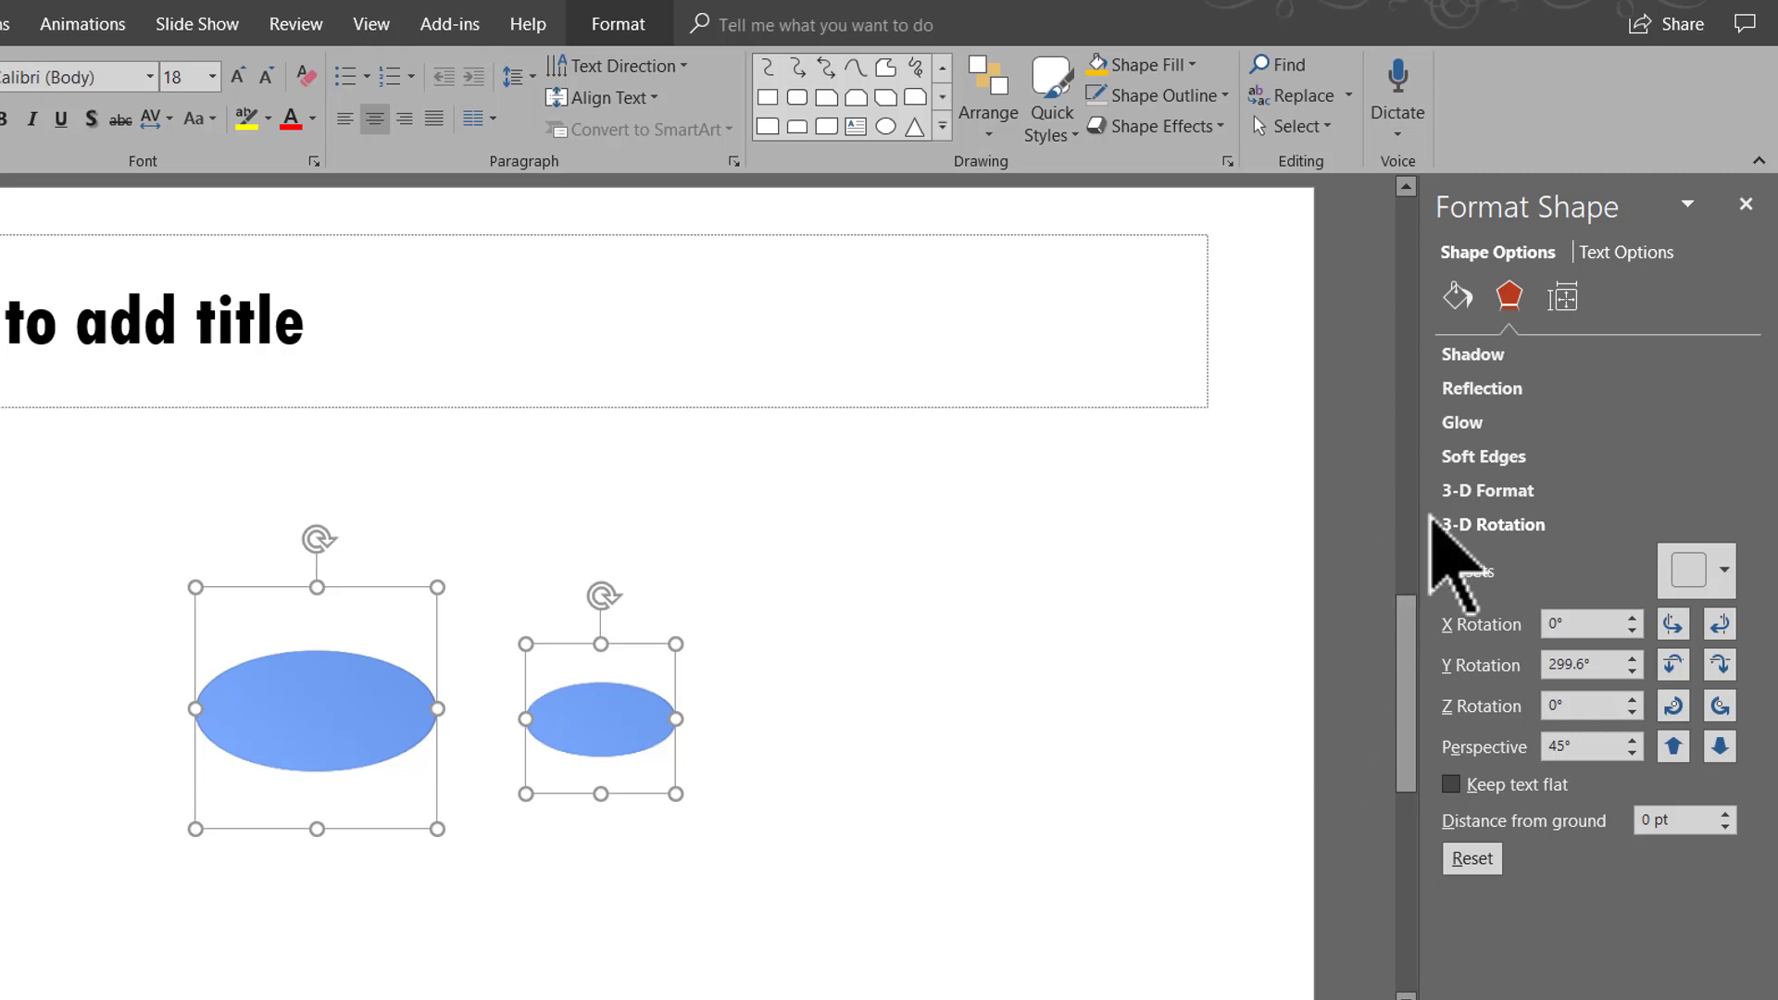
Give the large ellipse a top bevel, 25 pt depth and a dark Special Effect material.
click(1466, 491)
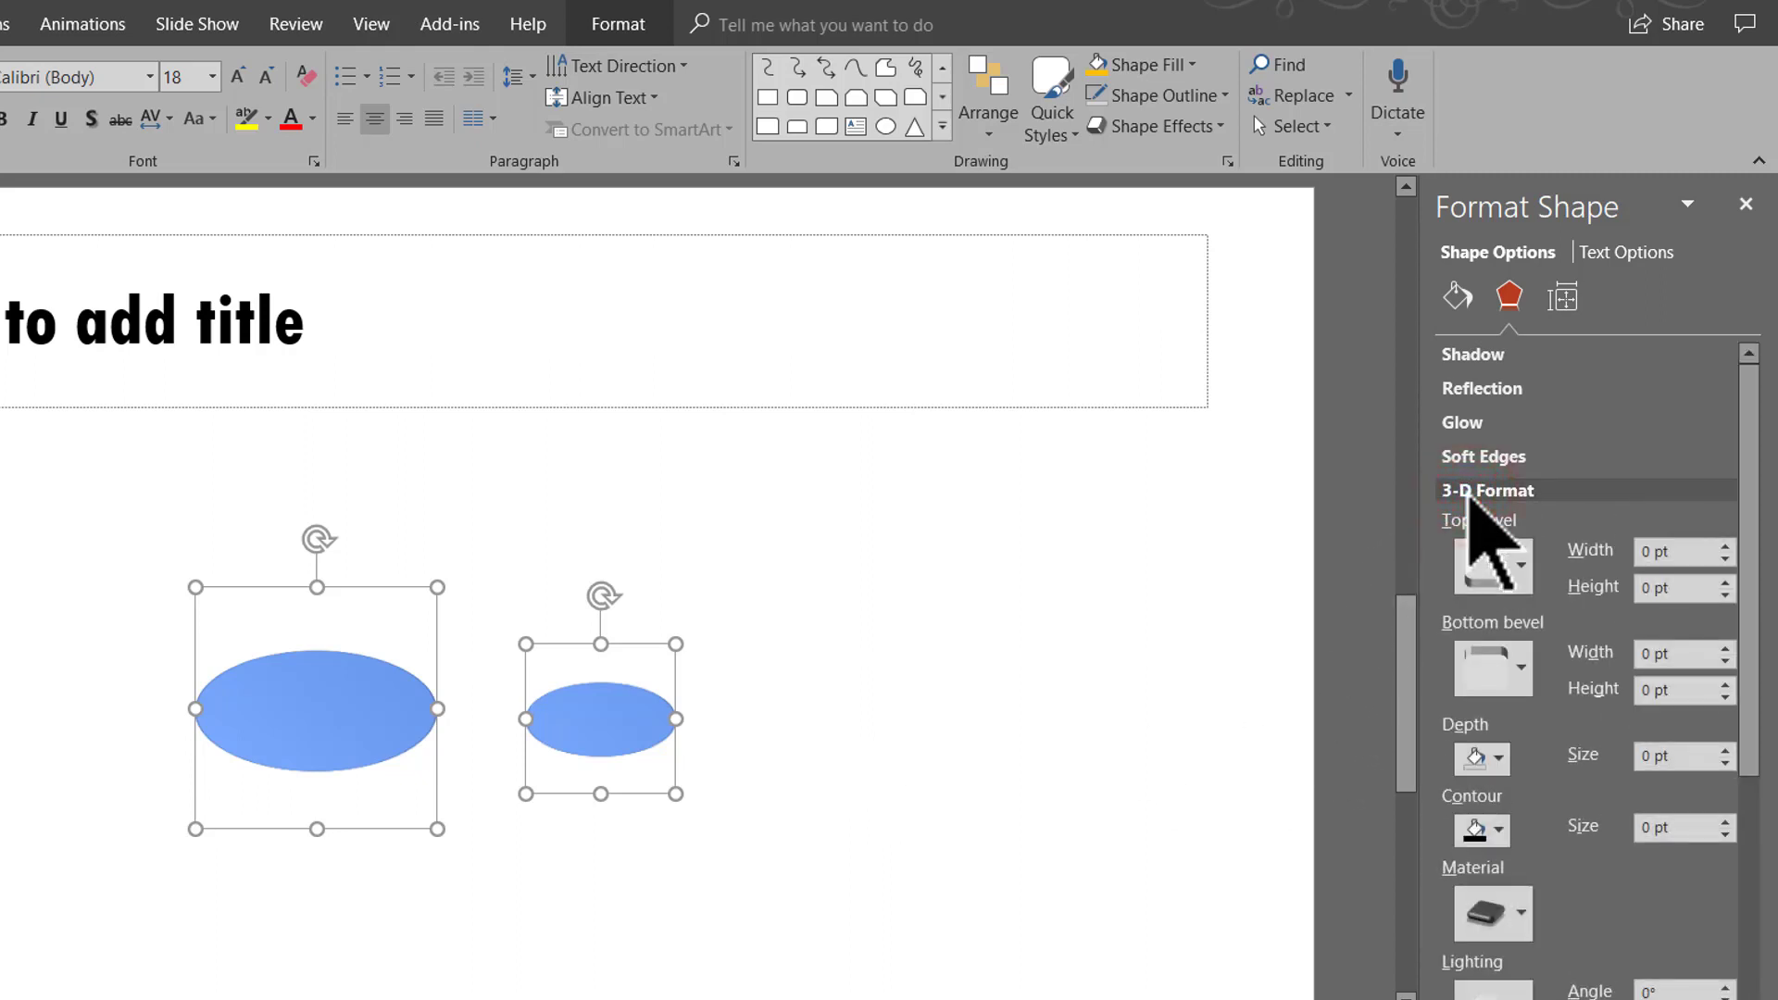
click(1152, 701)
click(342, 704)
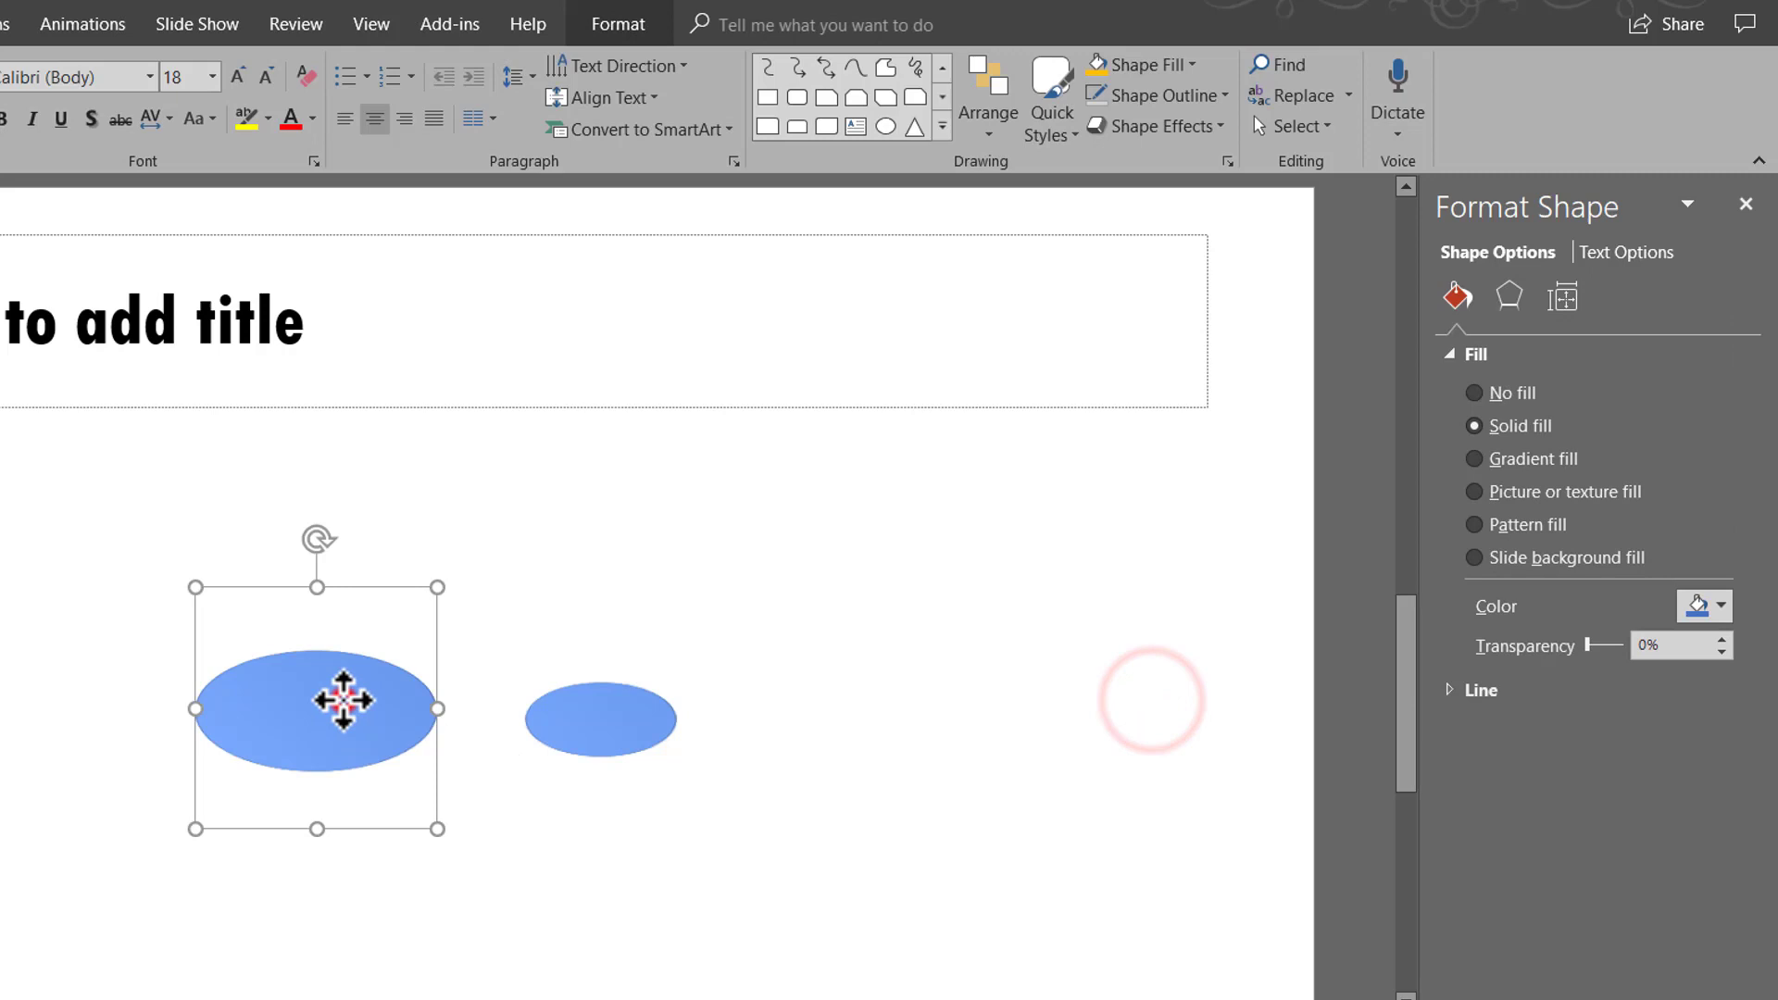
click(1511, 299)
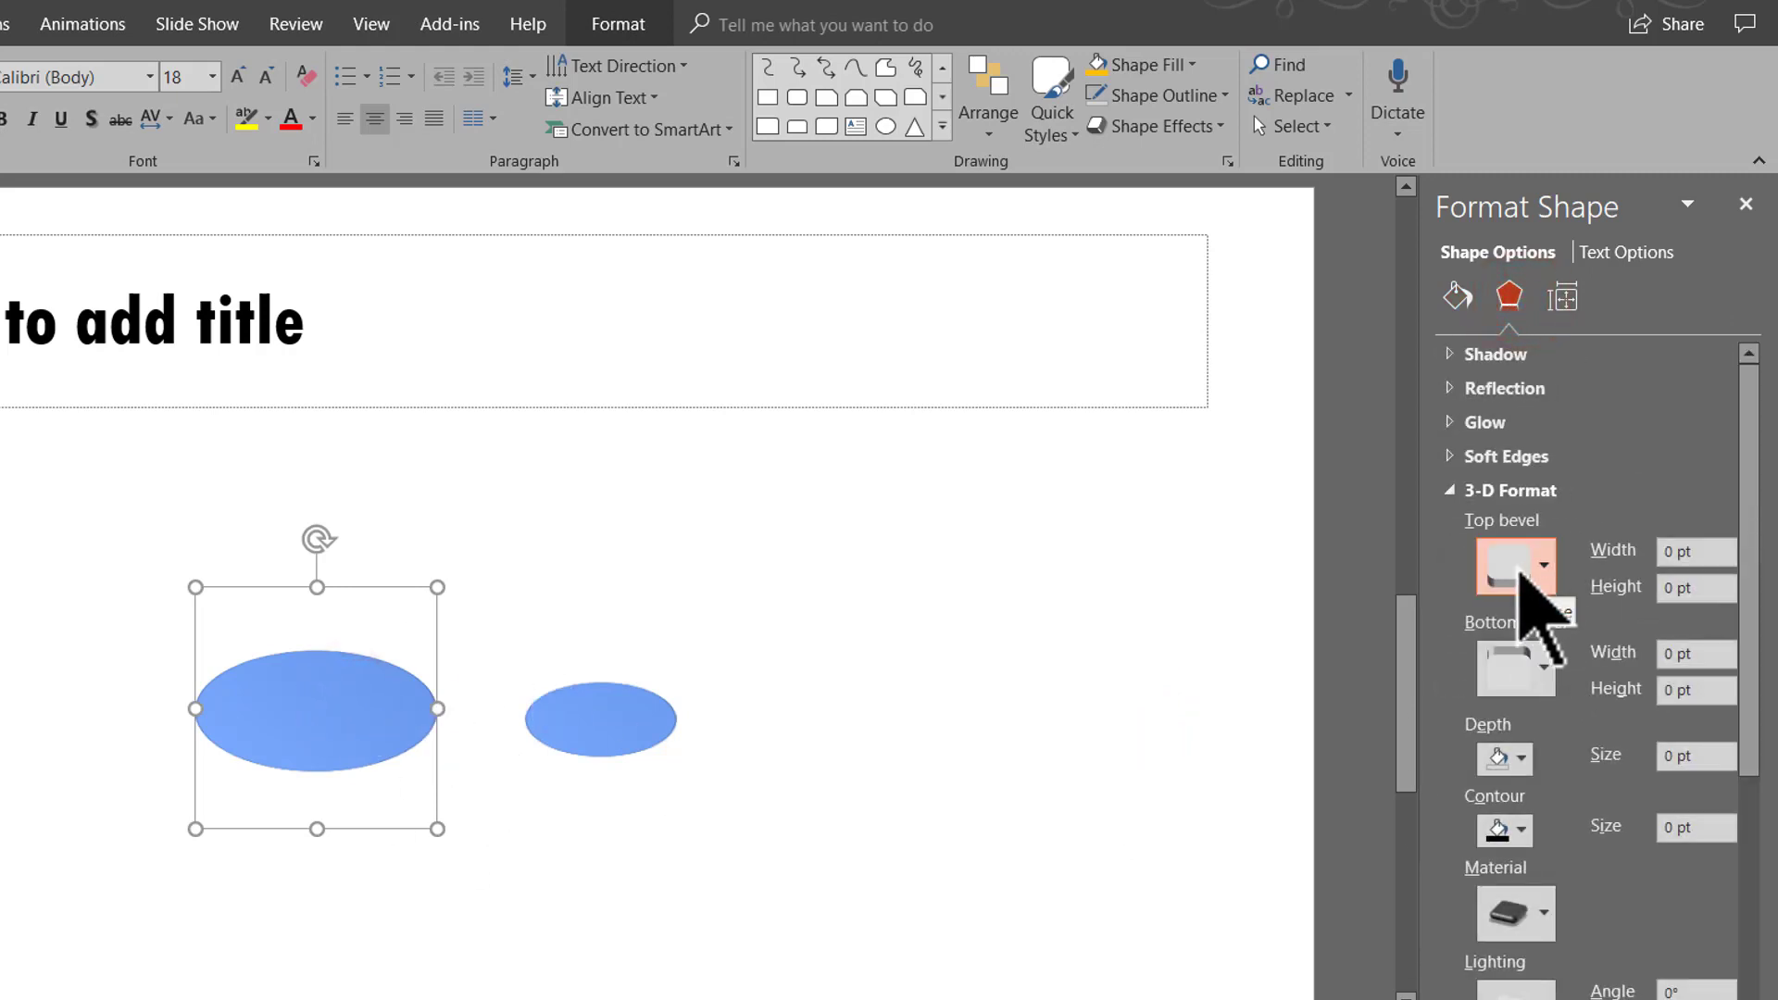
click(1515, 567)
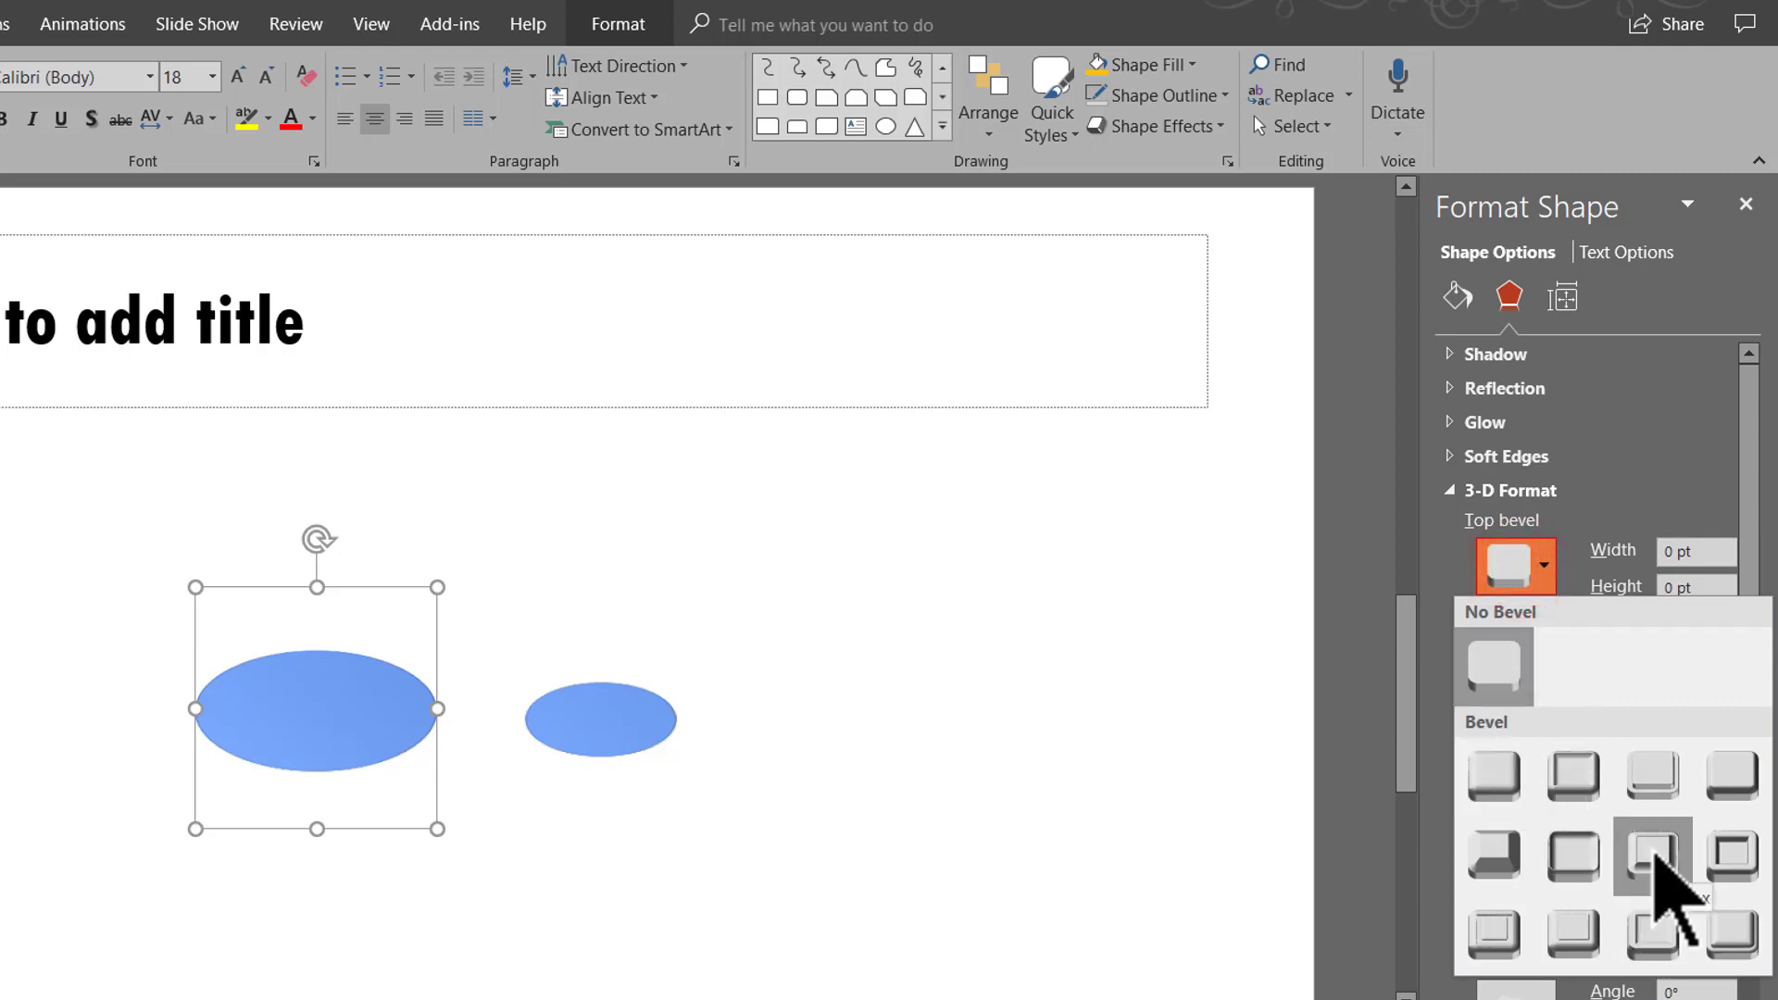
click(1654, 848)
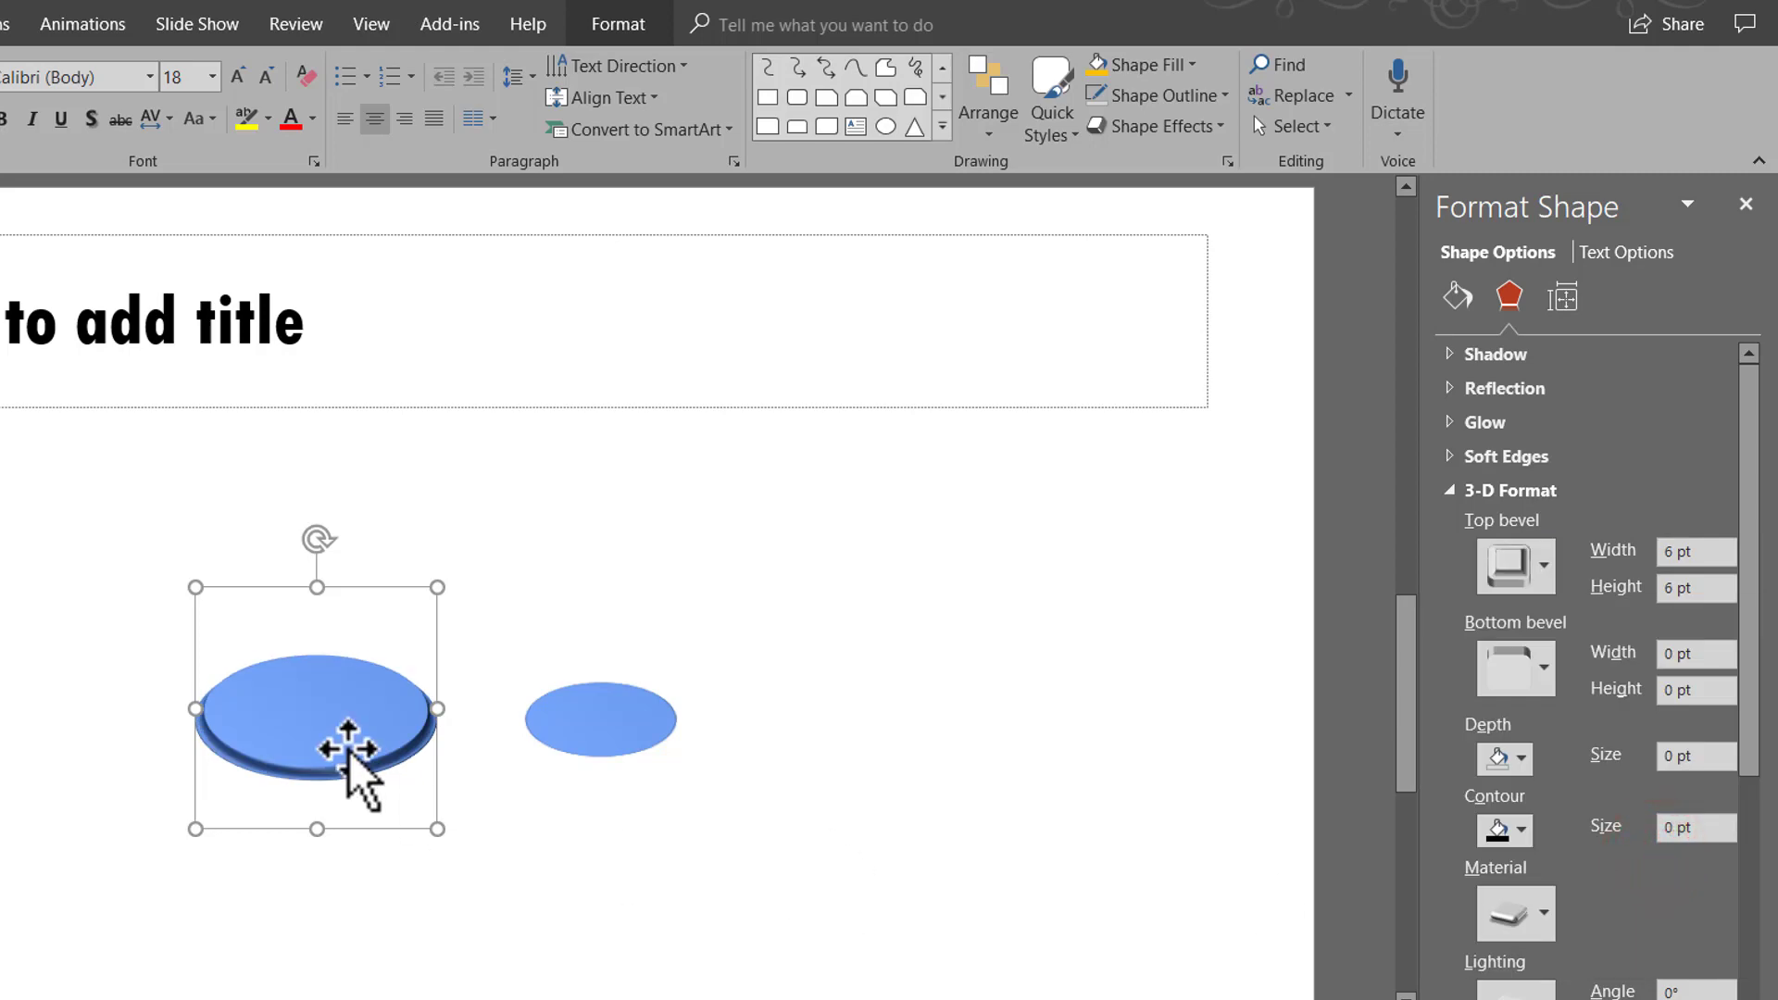
click(1703, 755)
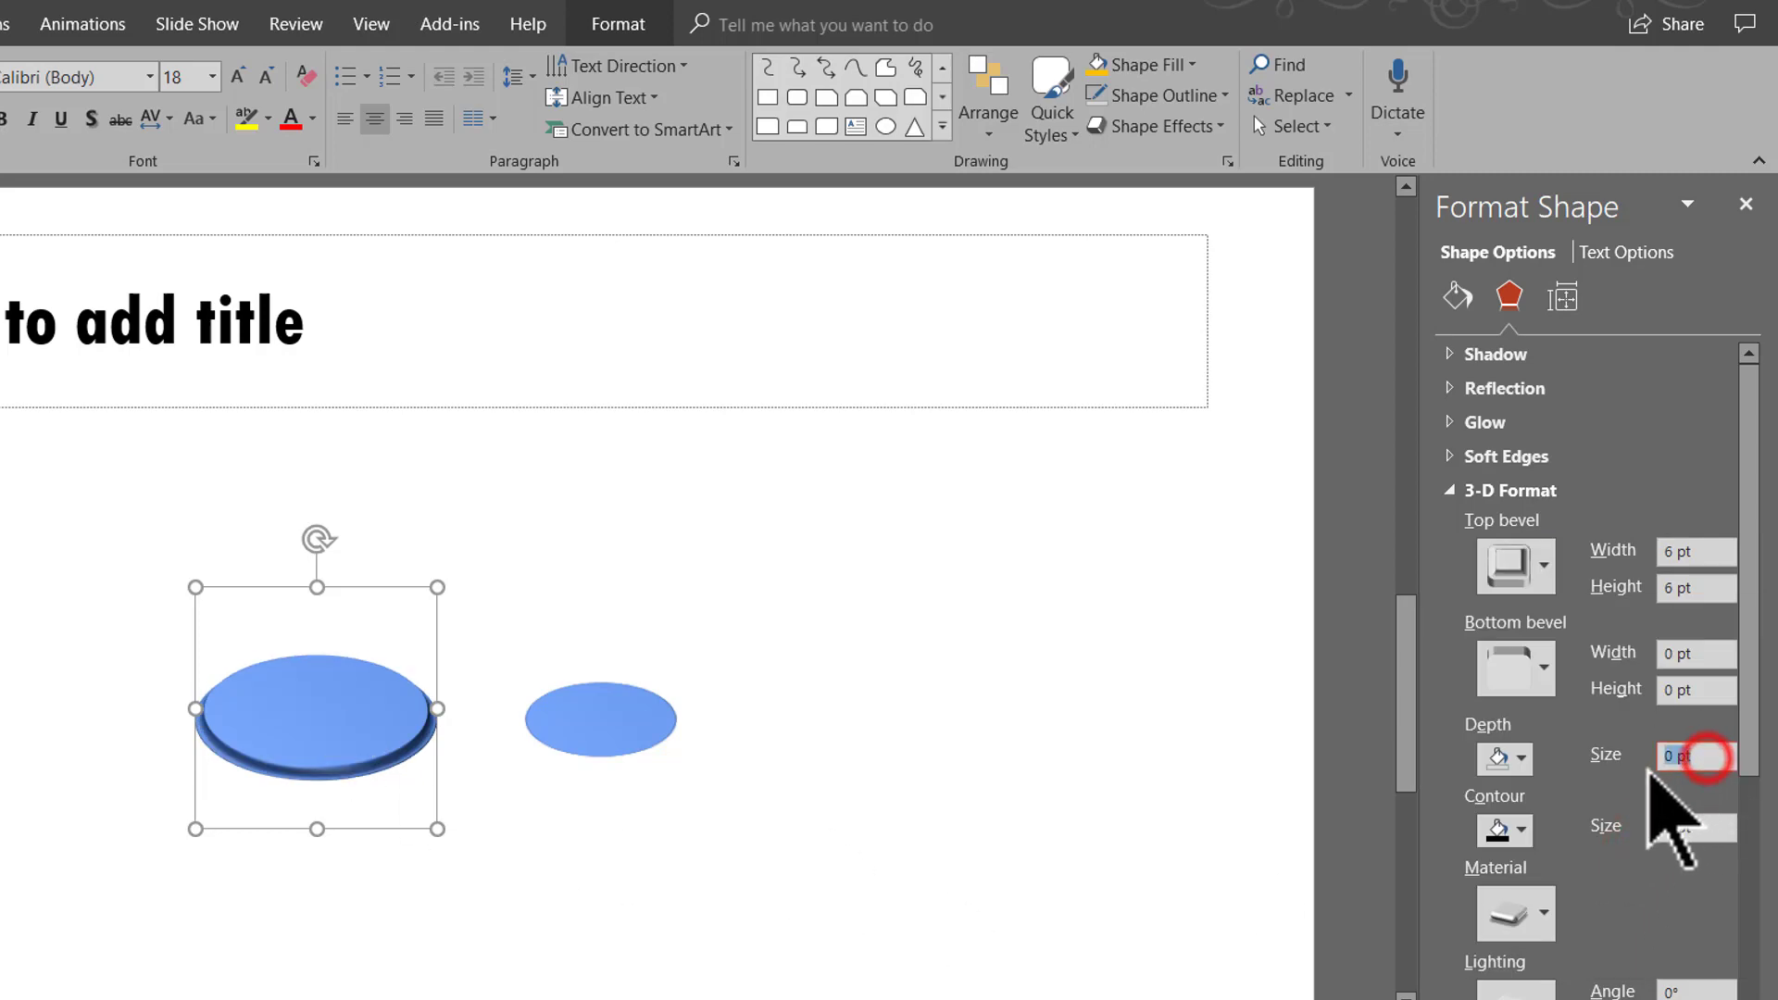
text(25)
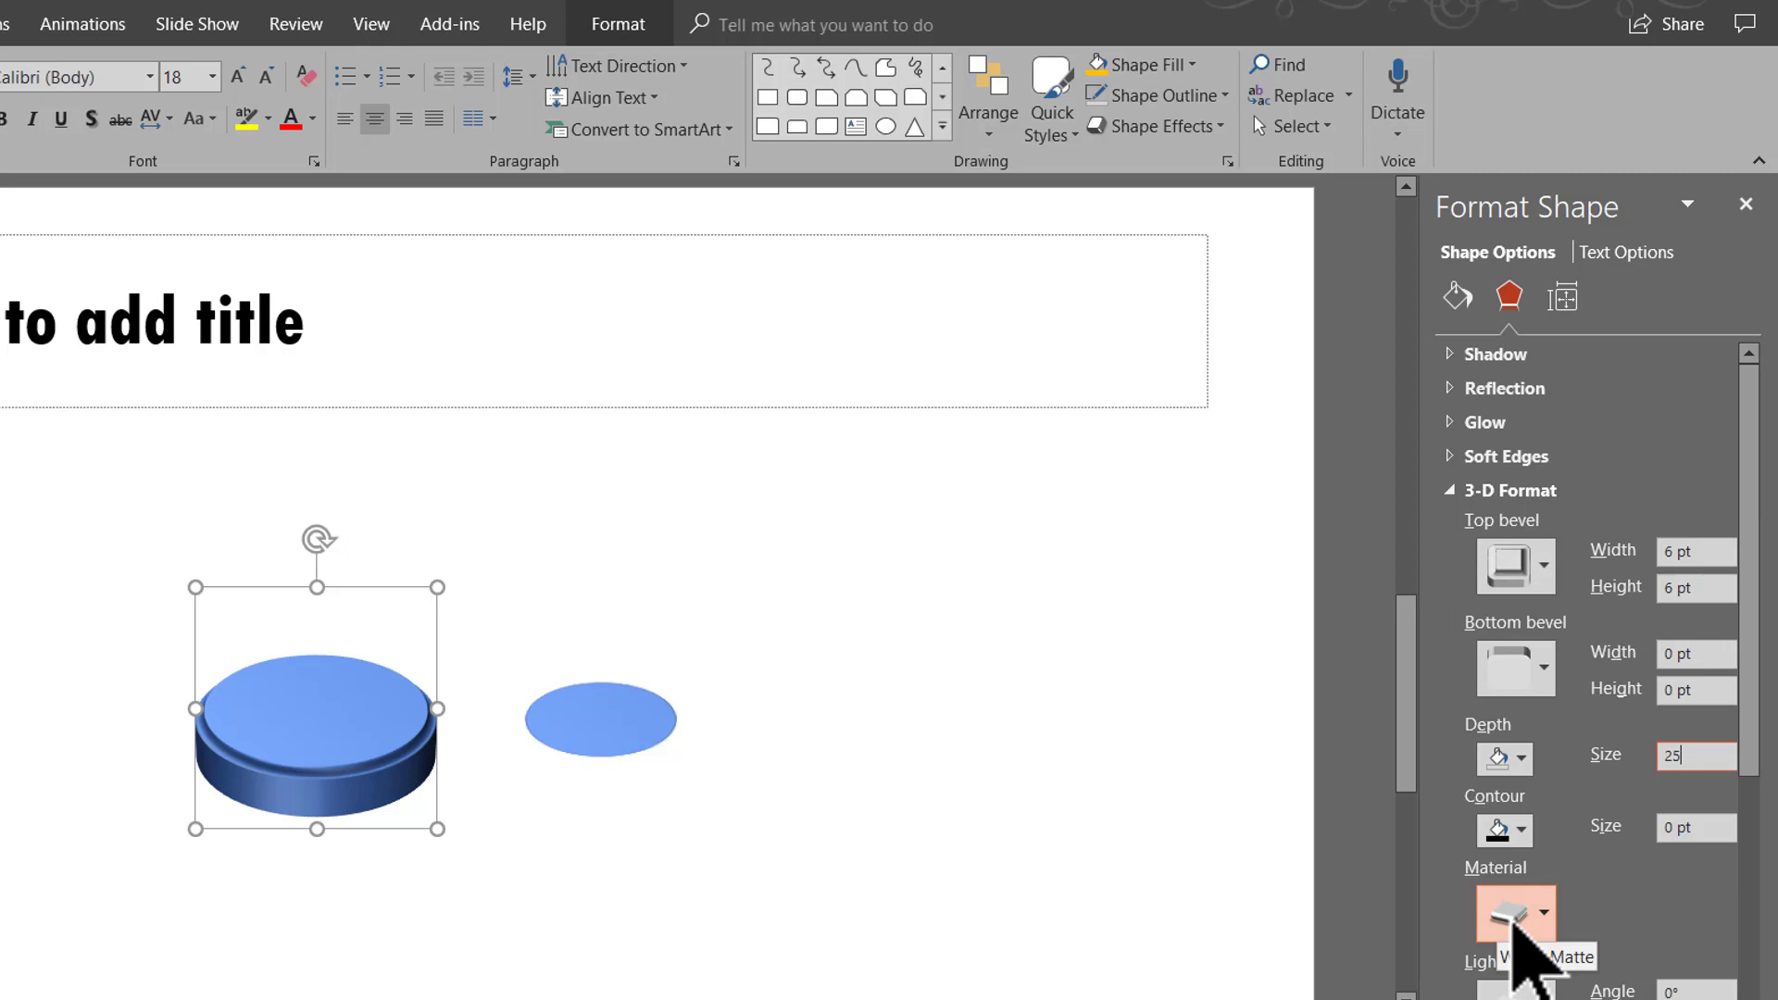
click(1513, 922)
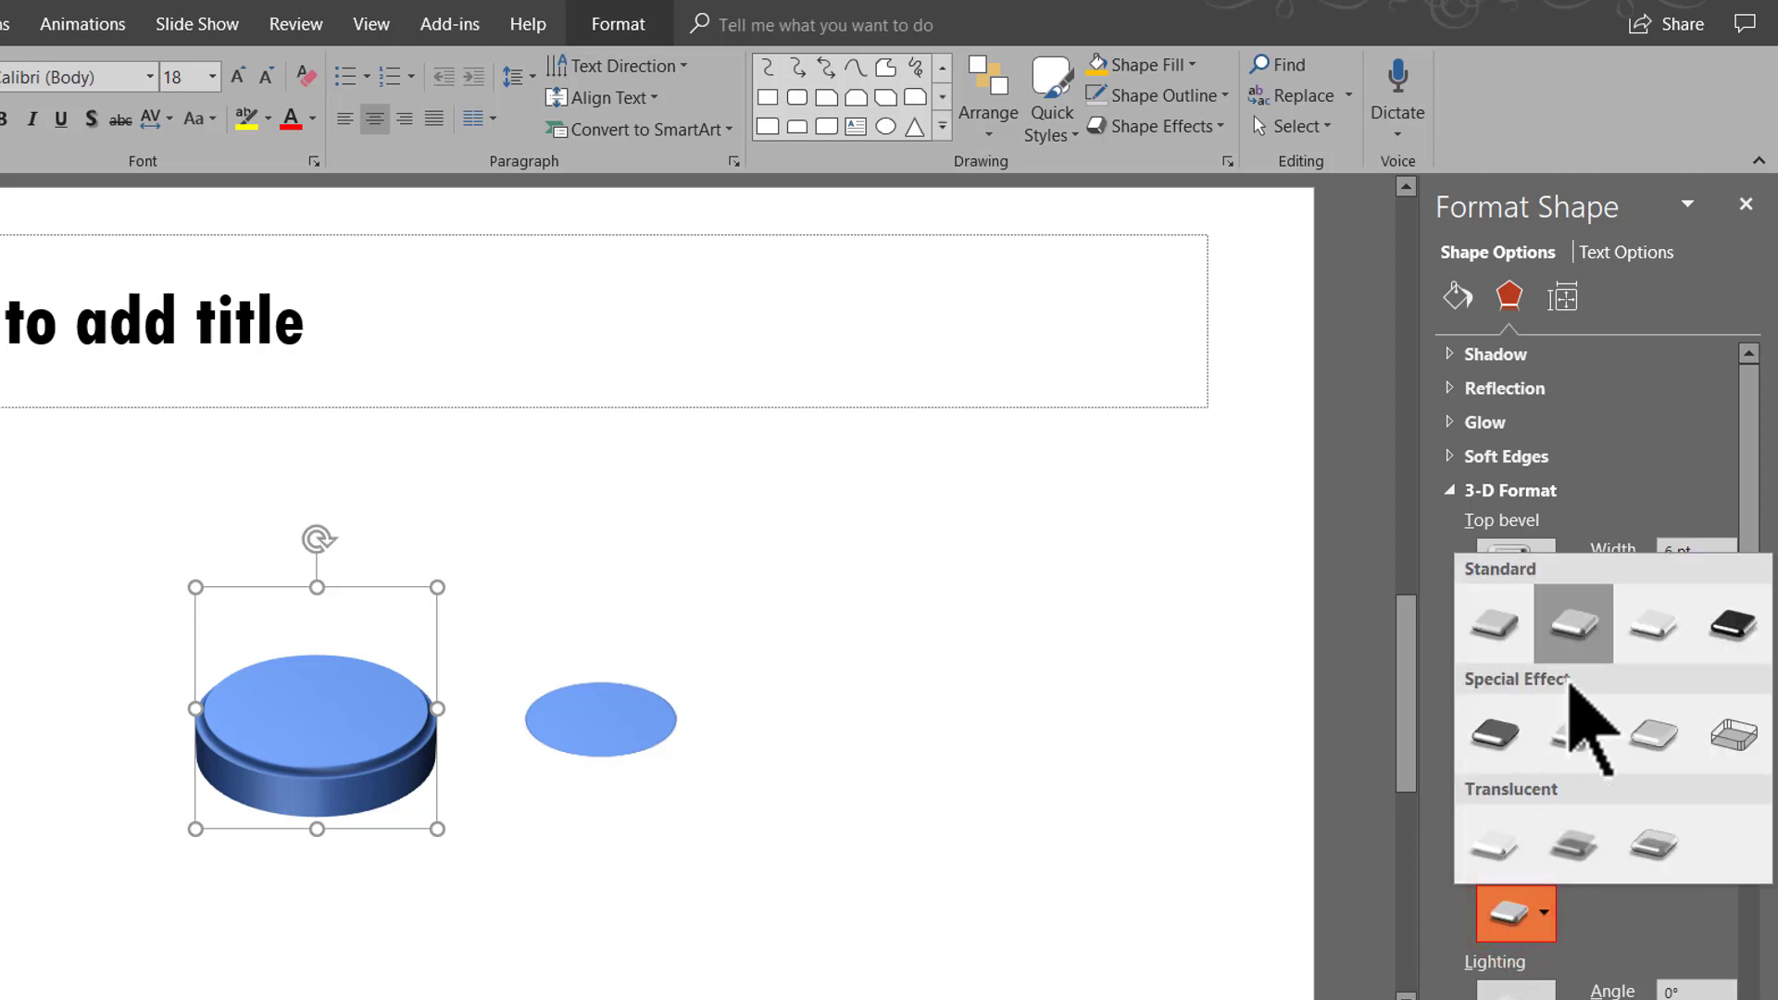
click(1511, 741)
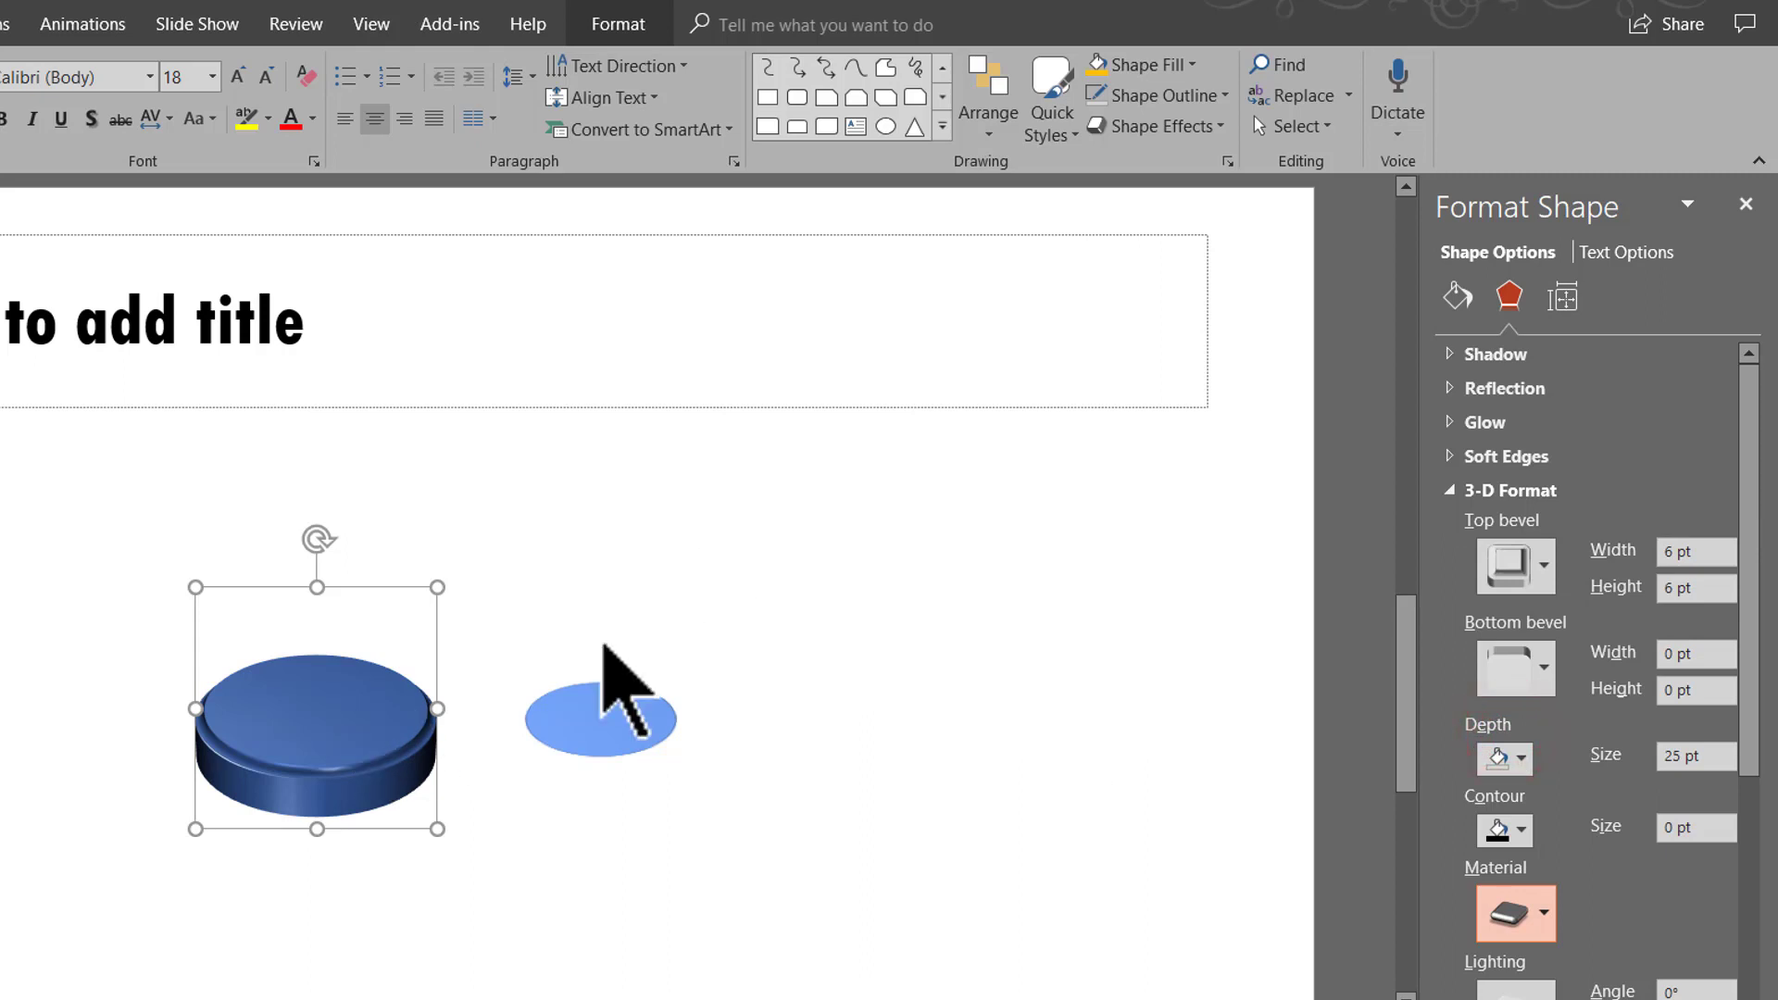
Fill the large ellipse dark grey and remove its outline.
click(1185, 65)
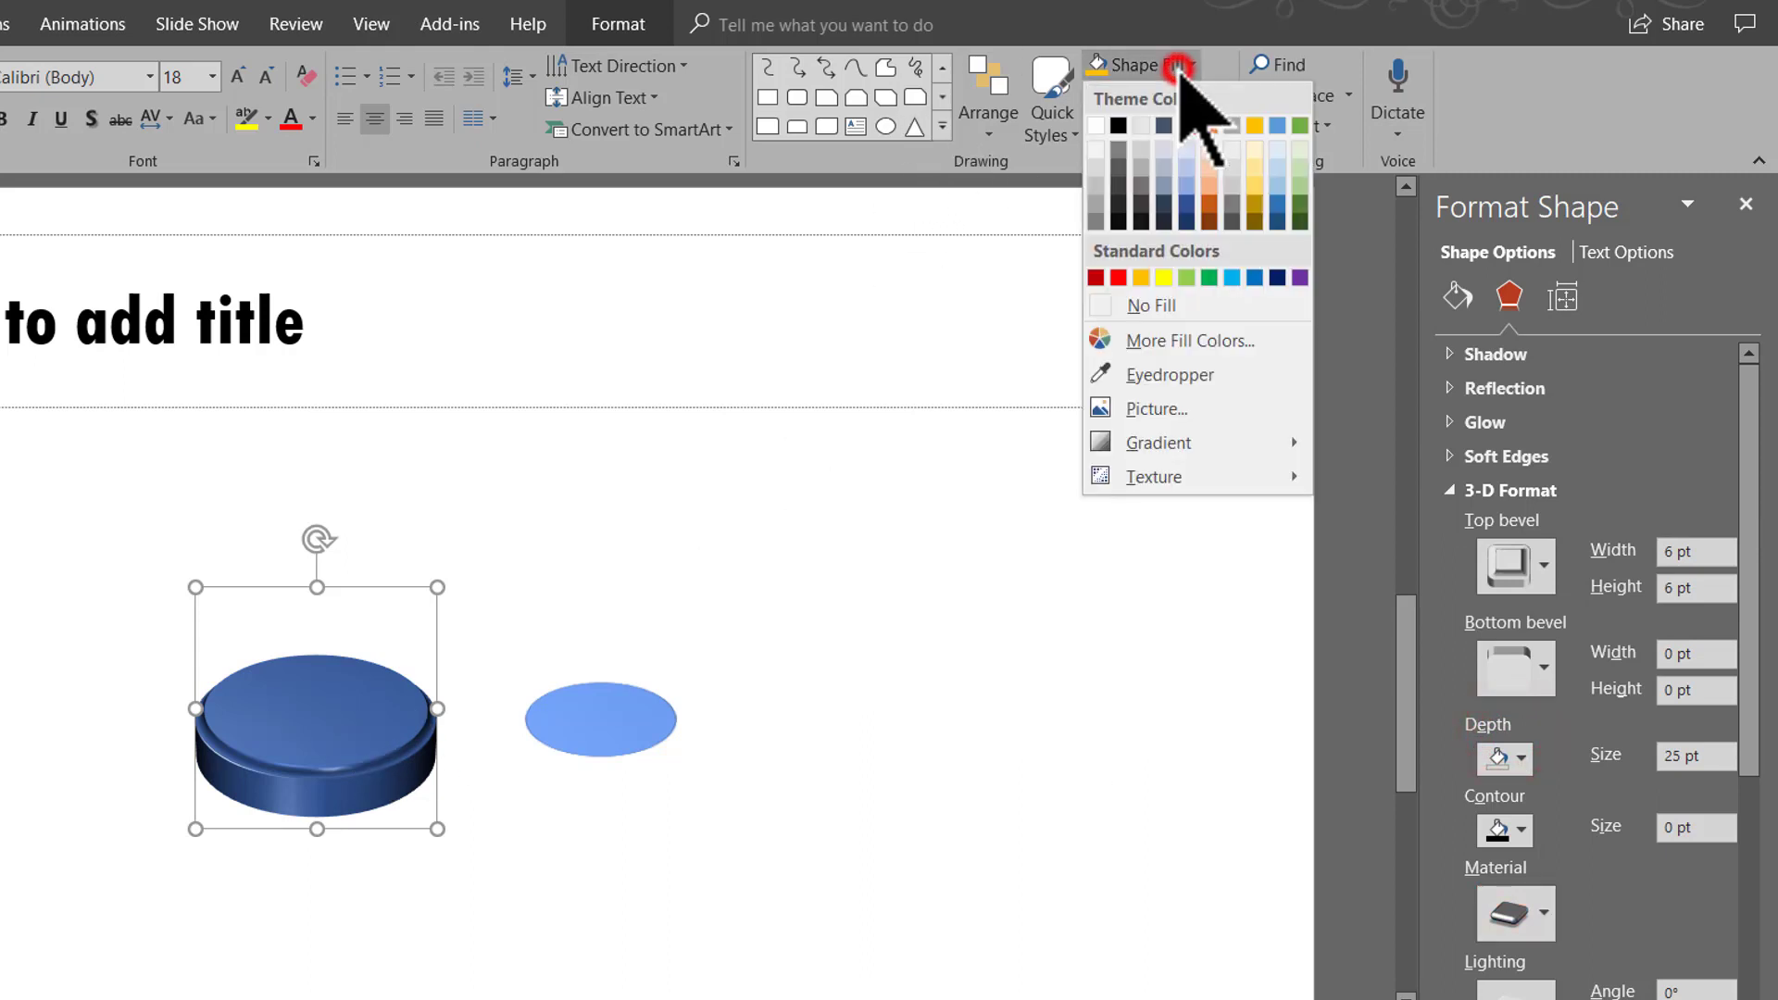
click(1119, 185)
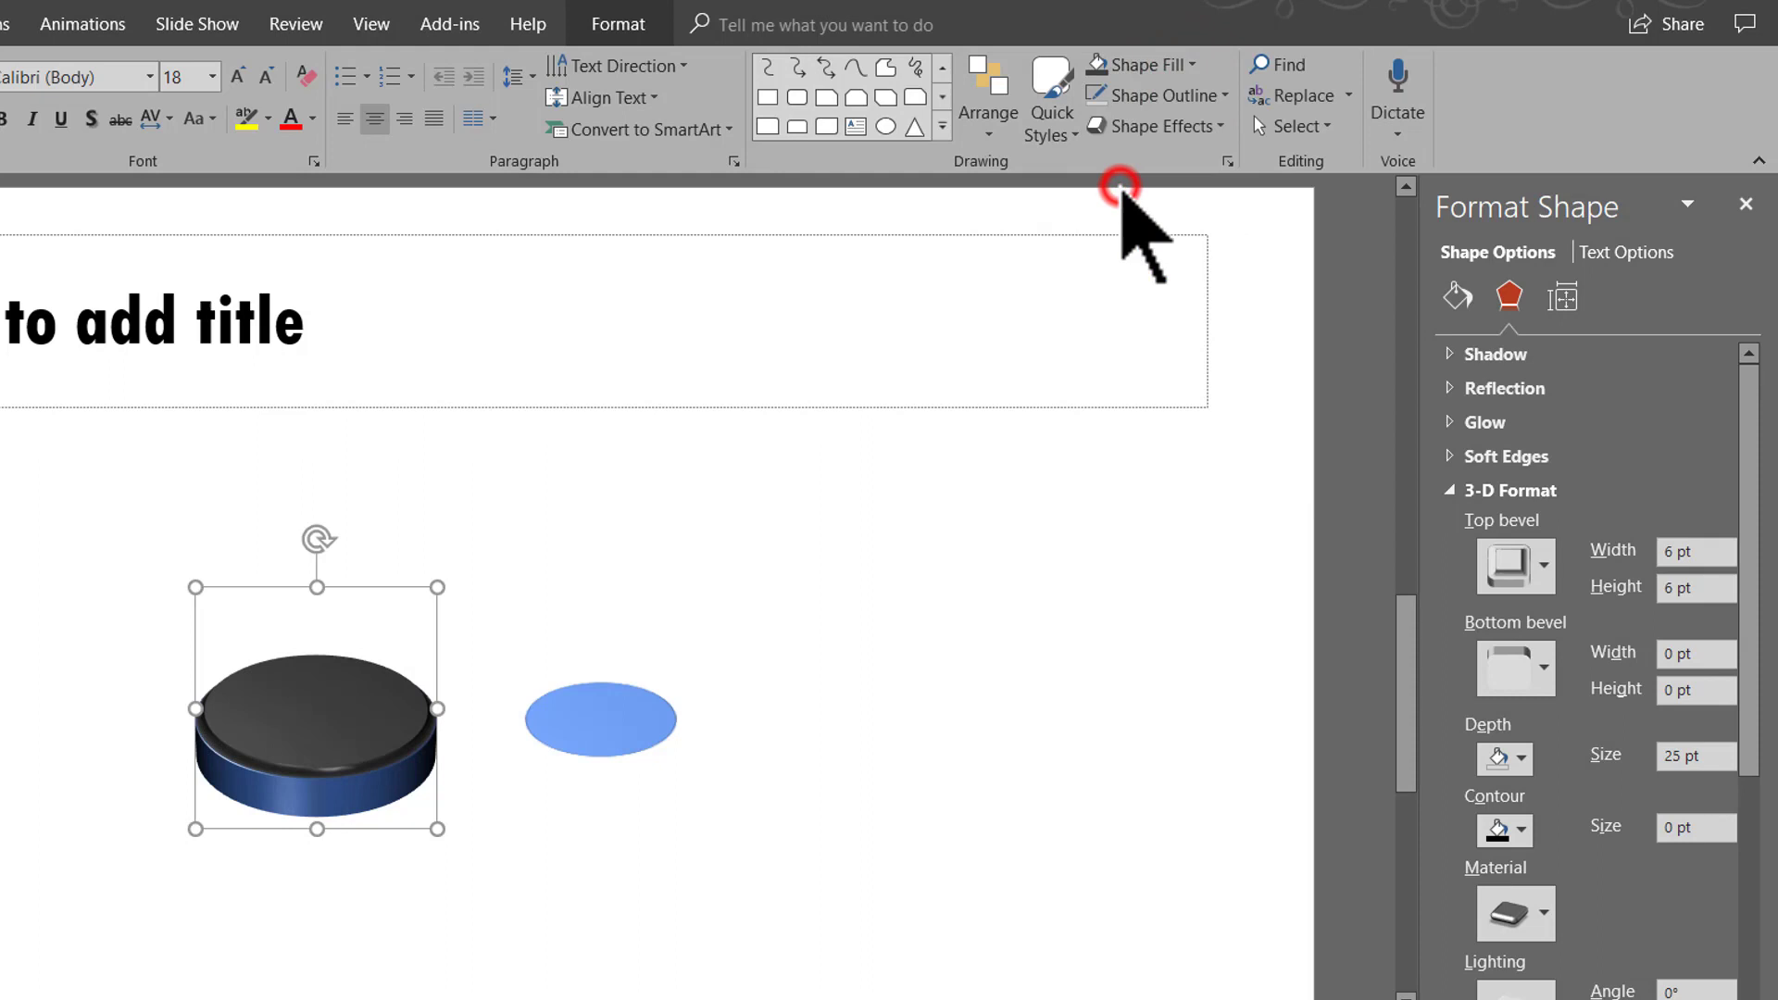
click(1176, 91)
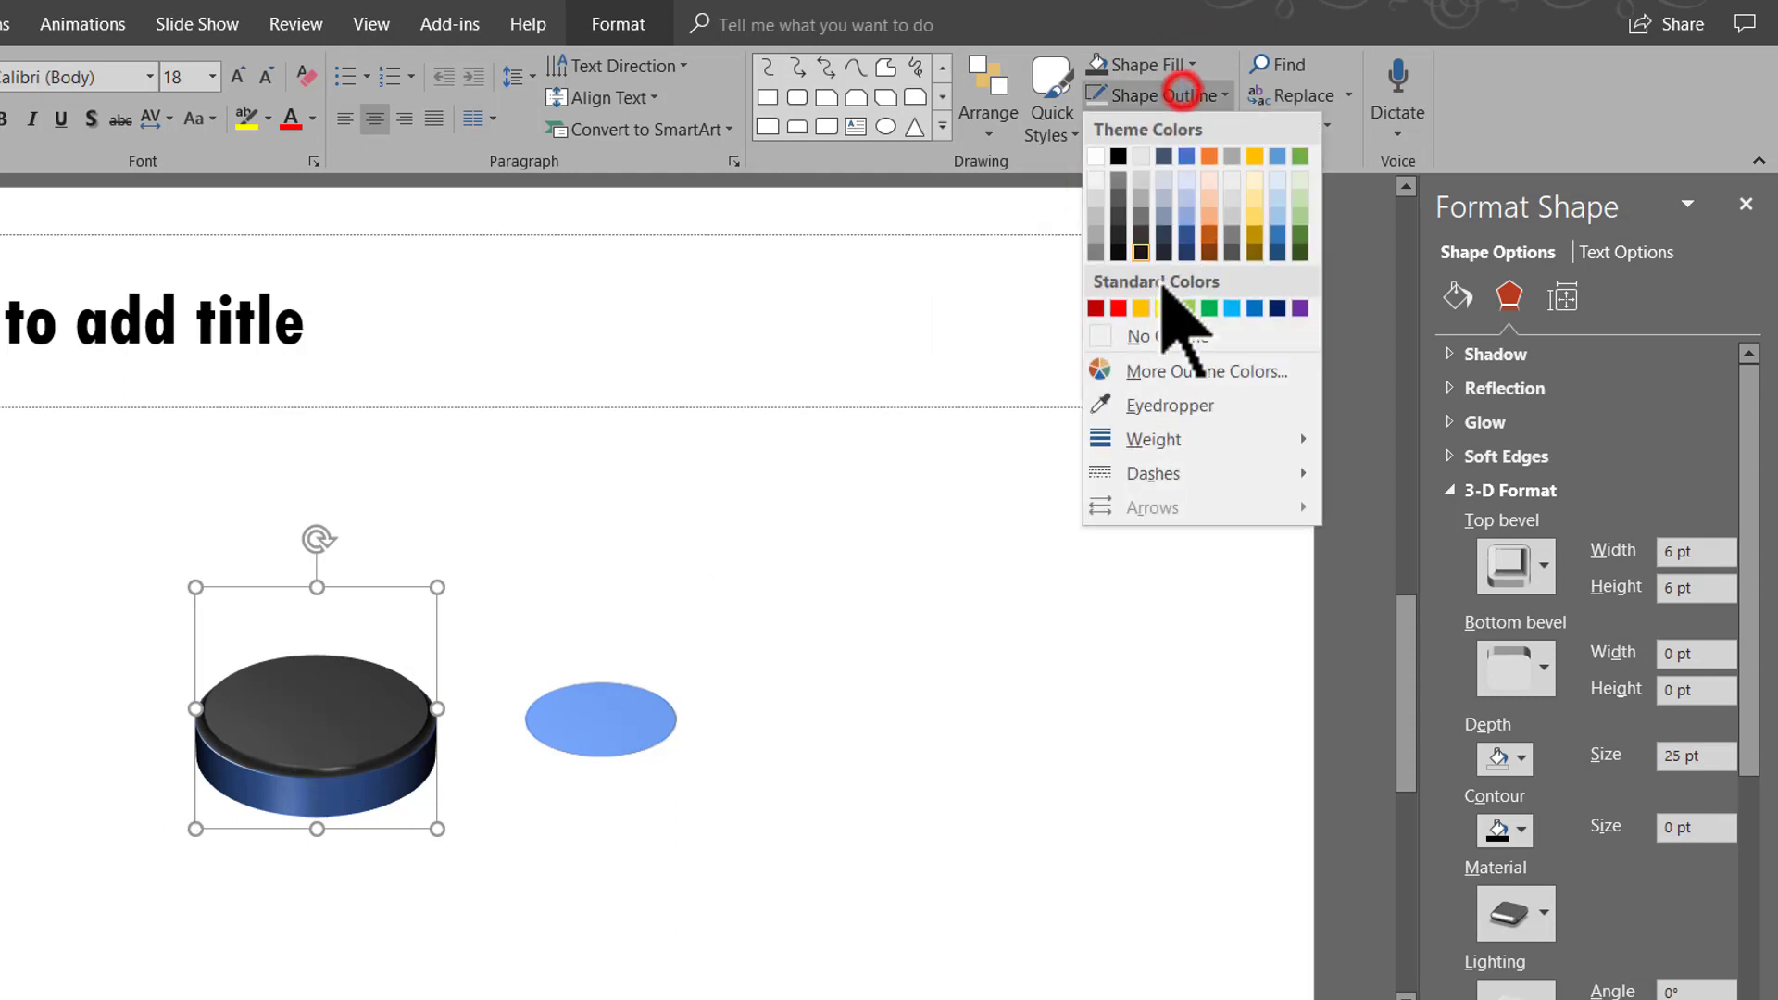
click(1165, 339)
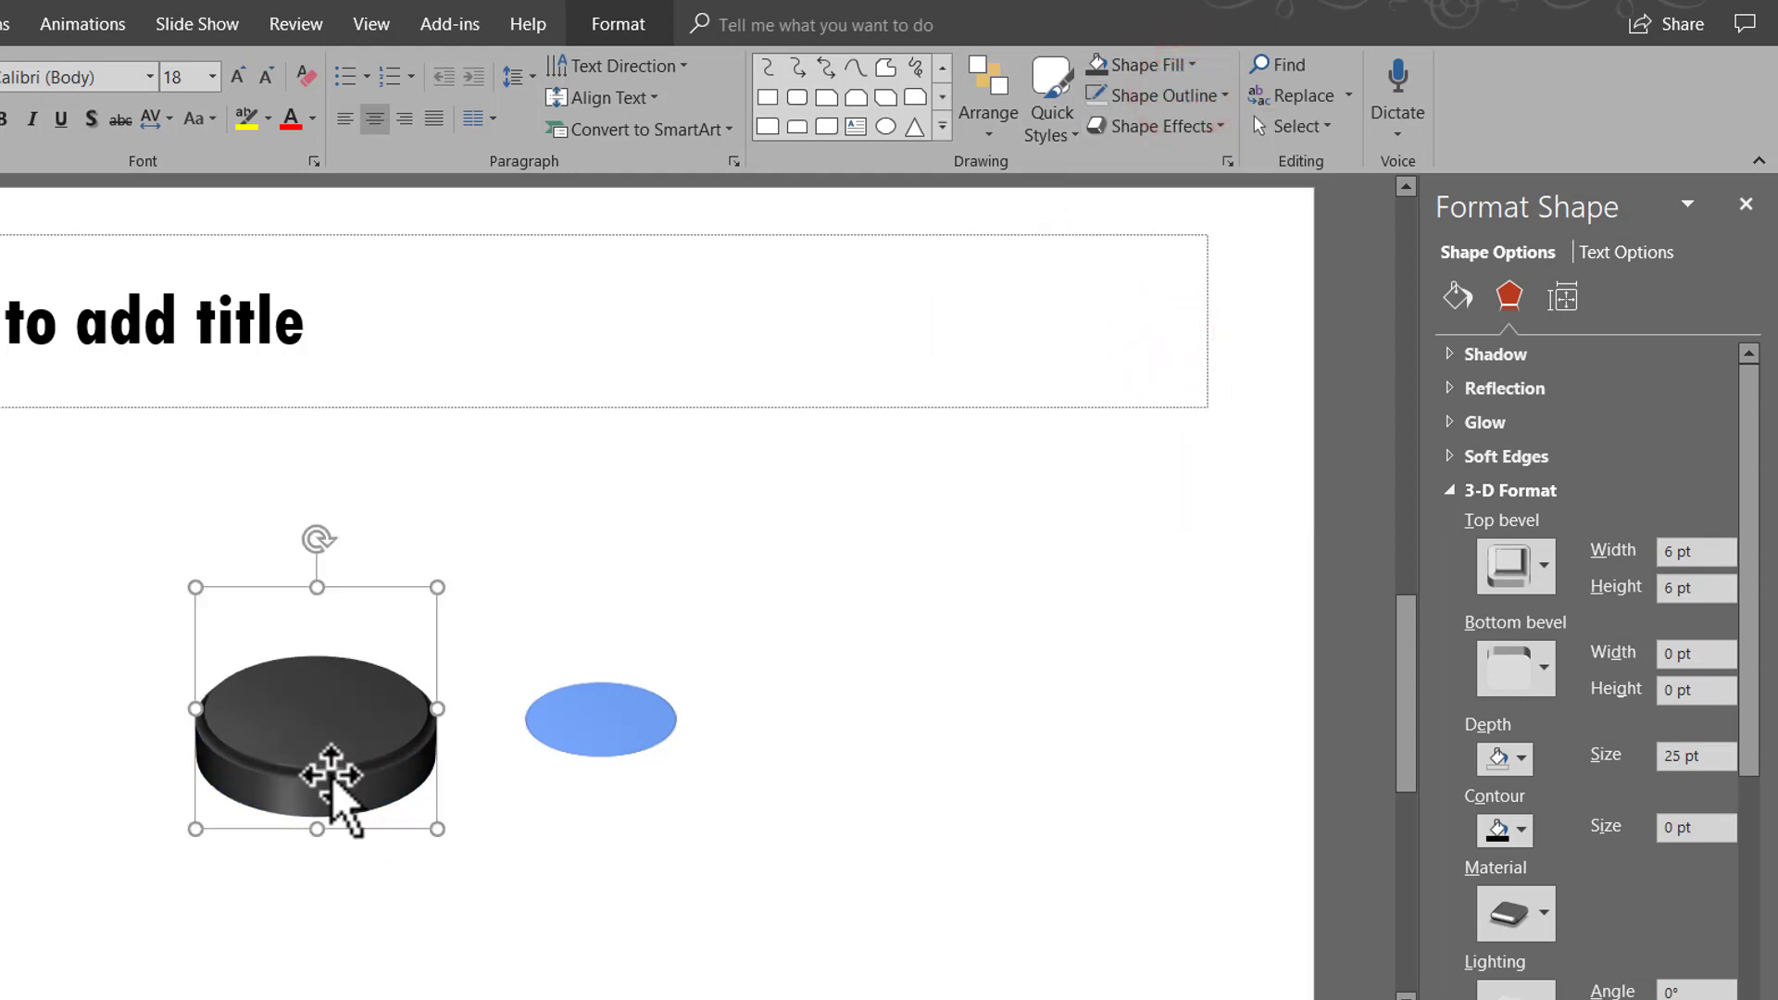
Give the small blue ellipse a Circle top bevel.
click(627, 738)
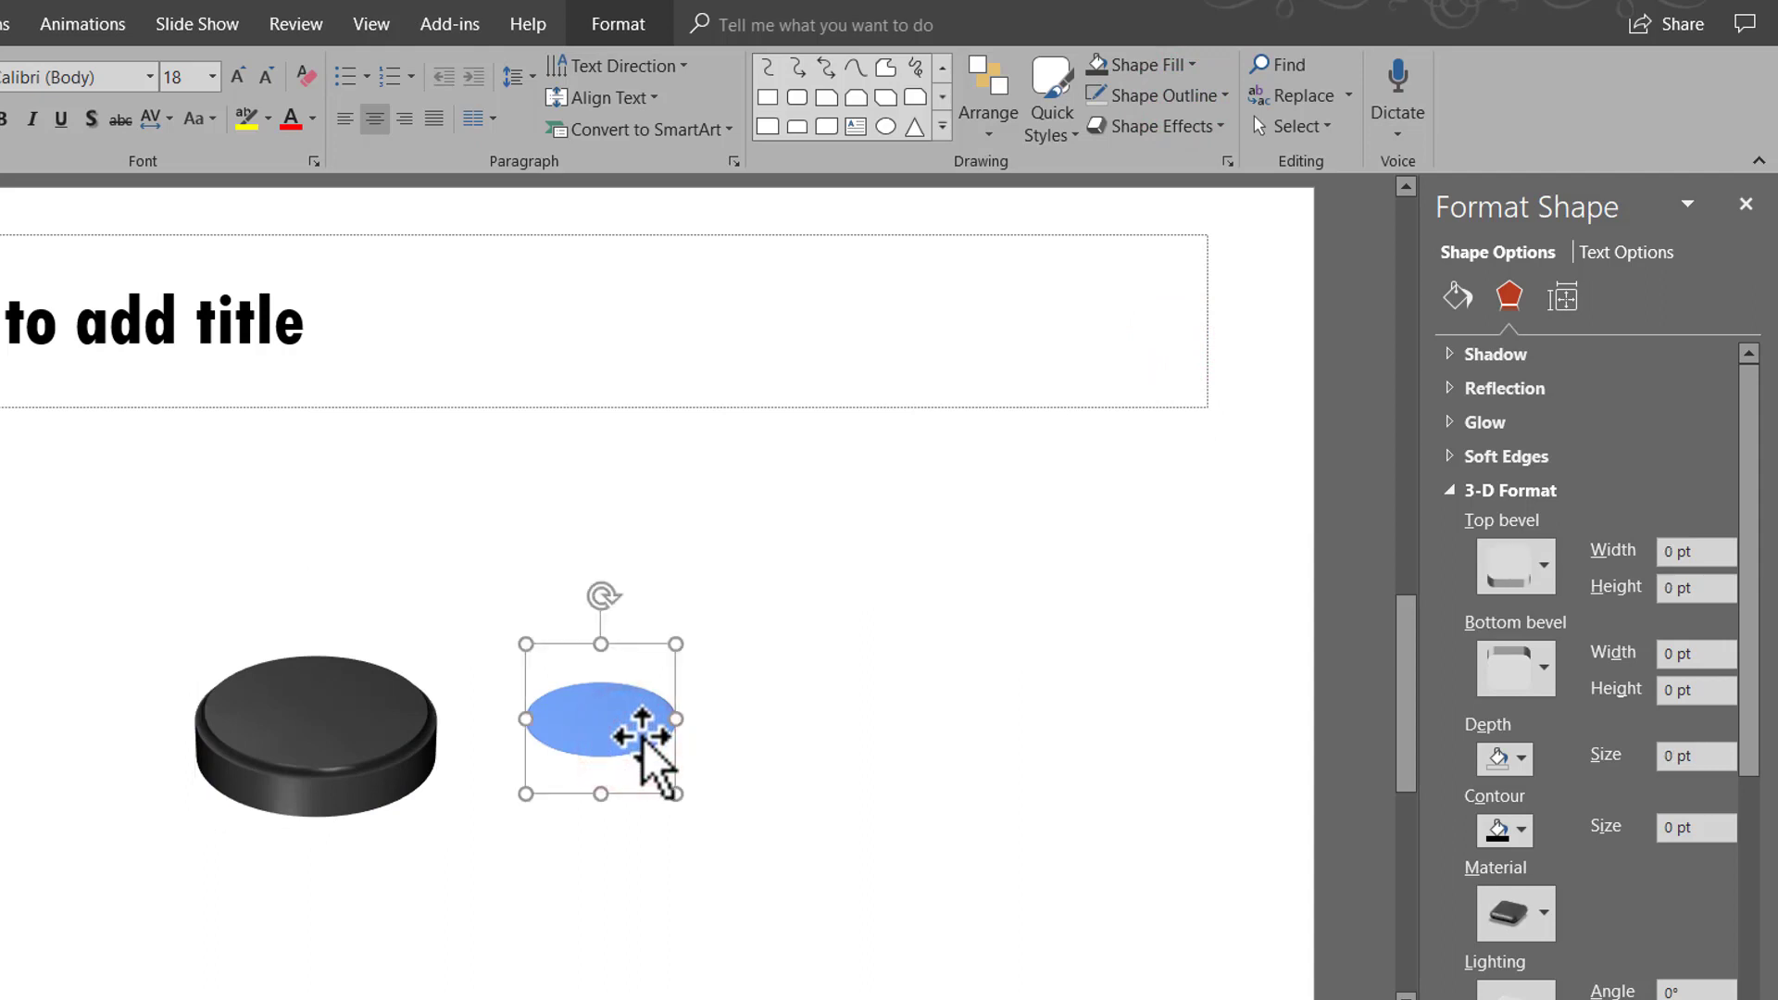
click(1517, 565)
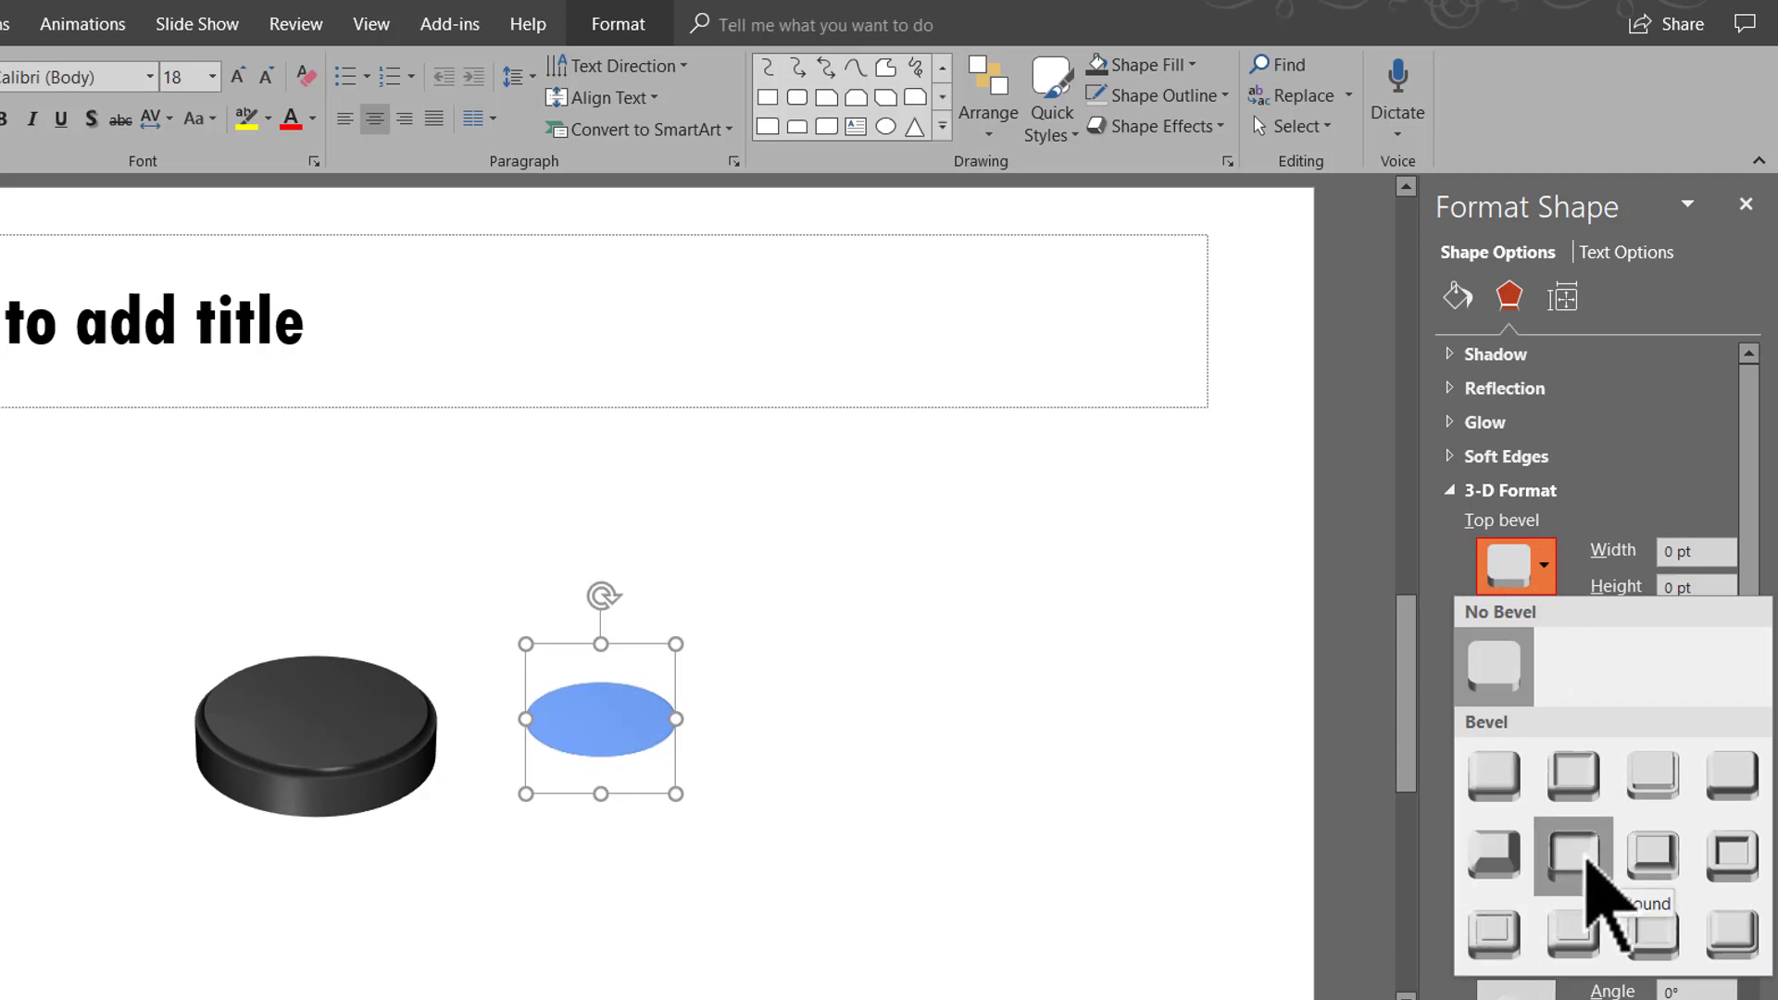
click(1584, 859)
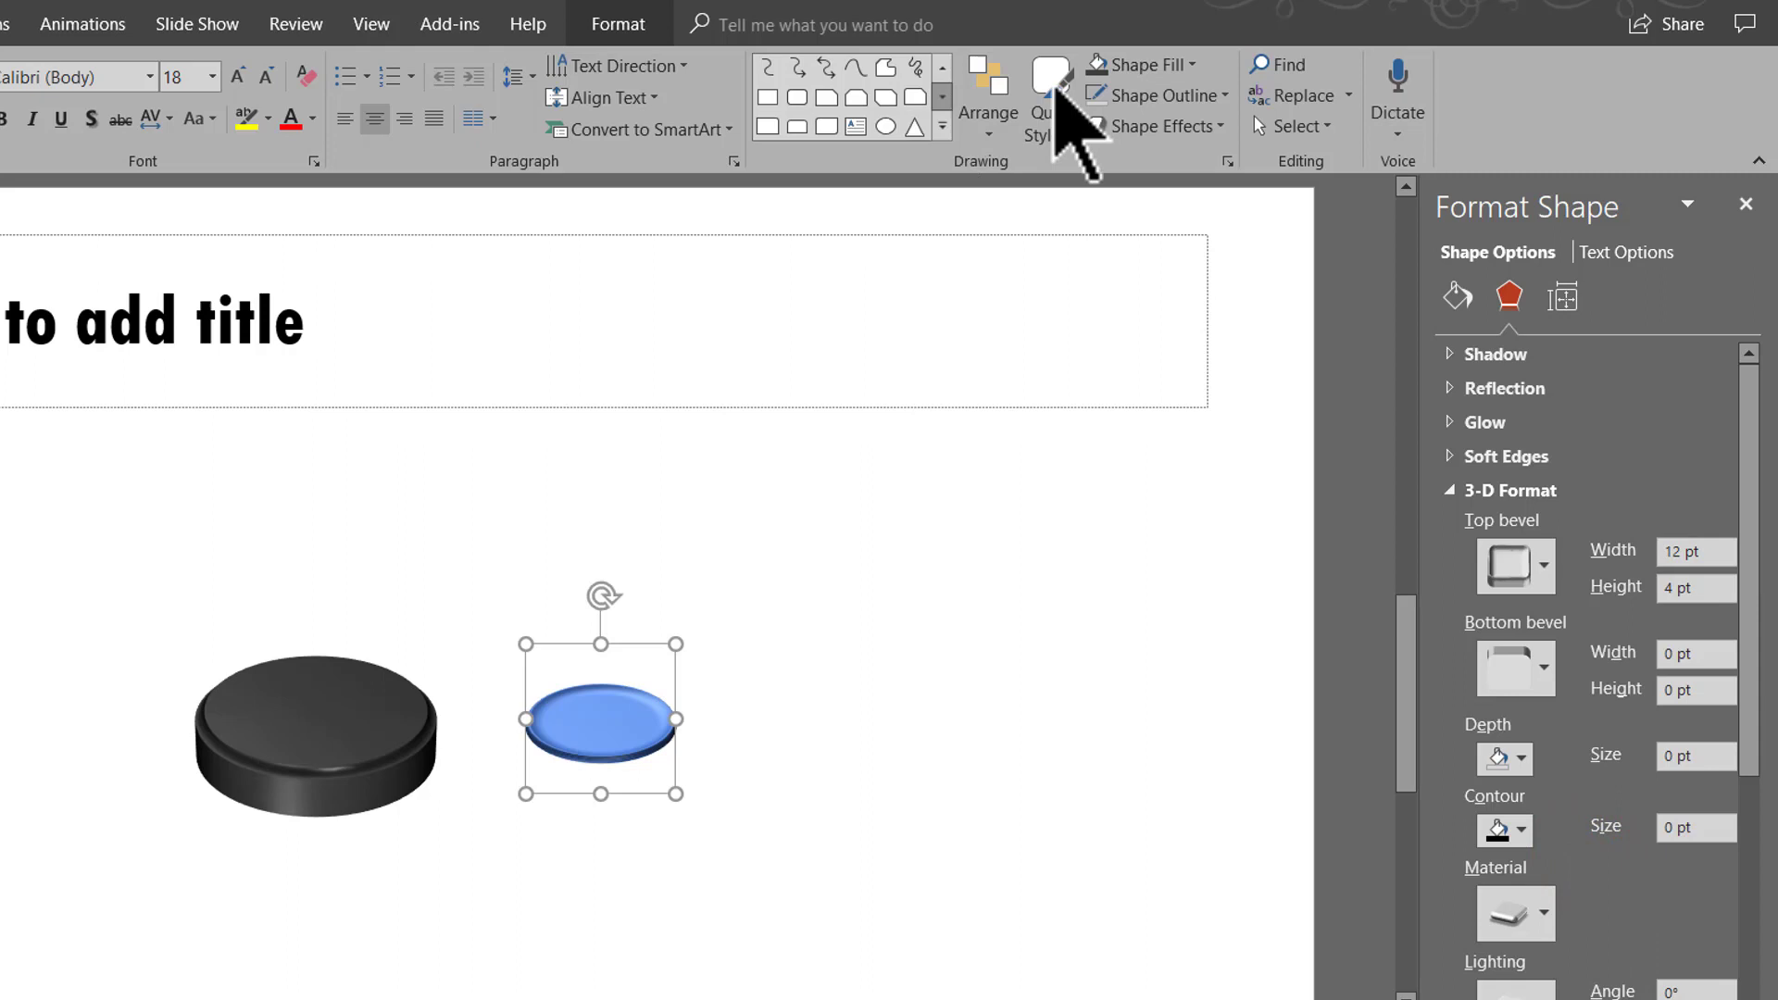
Fill the small disc red, remove its outline, and set its depth to 15 pt.
click(1174, 64)
click(1117, 278)
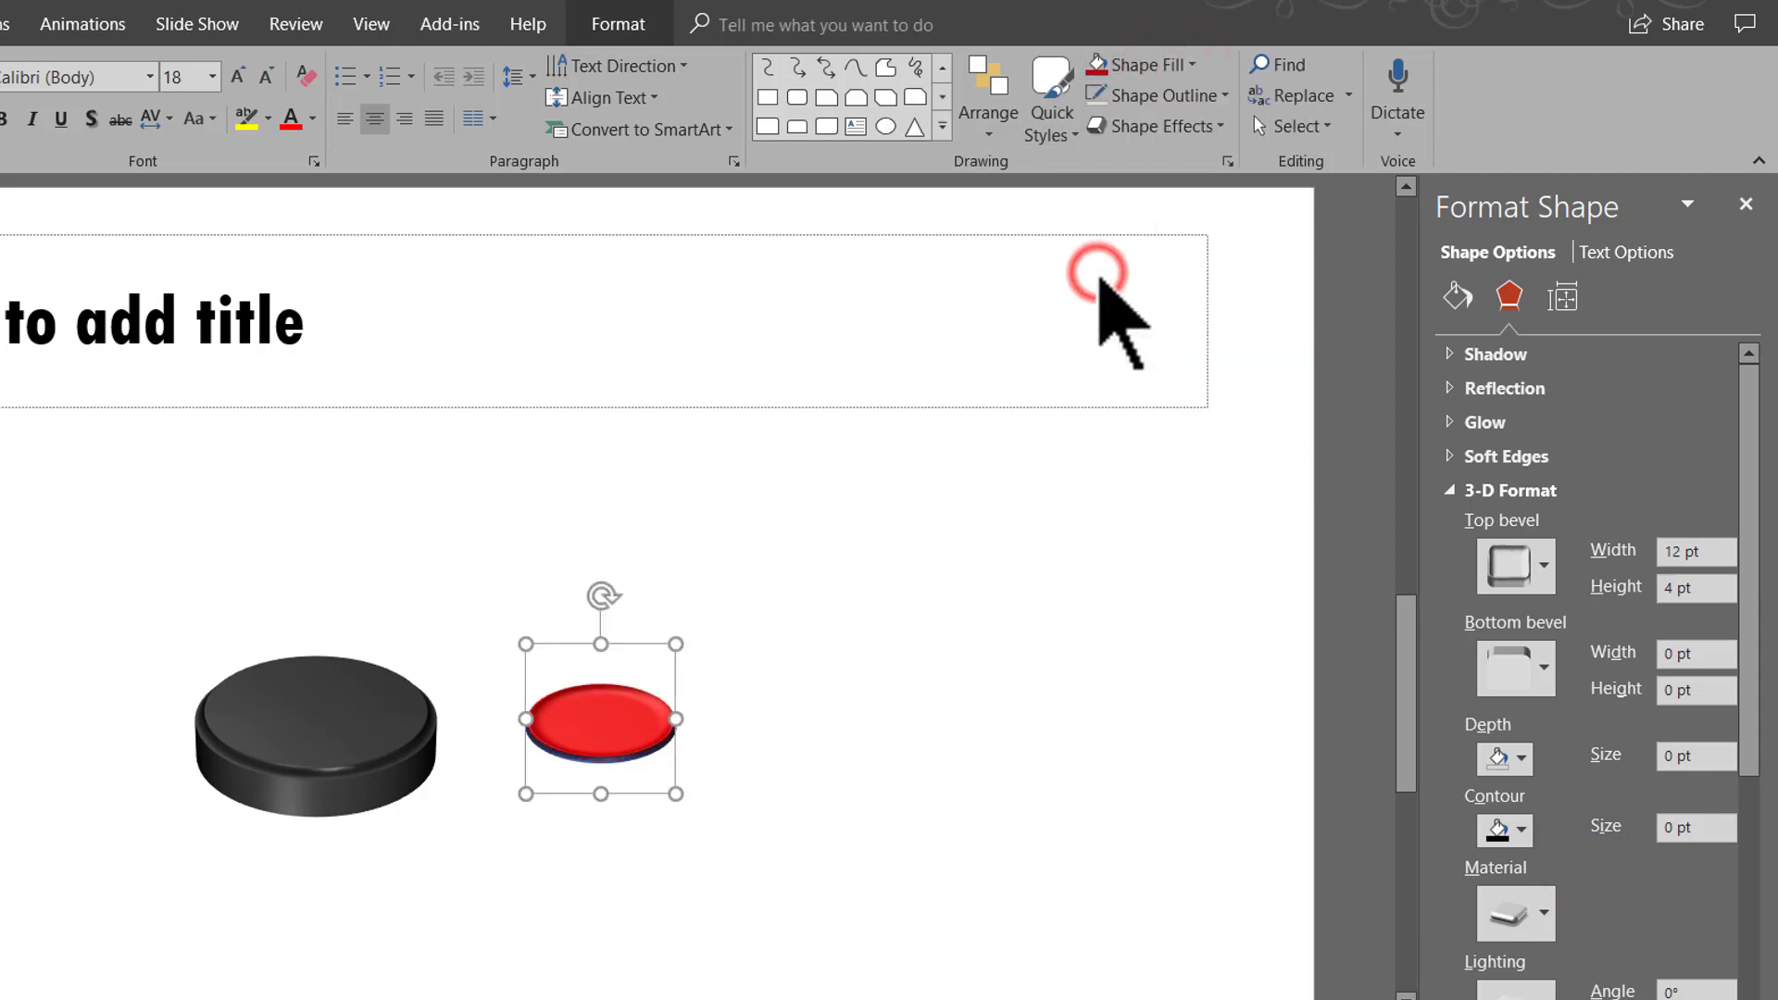
click(1165, 104)
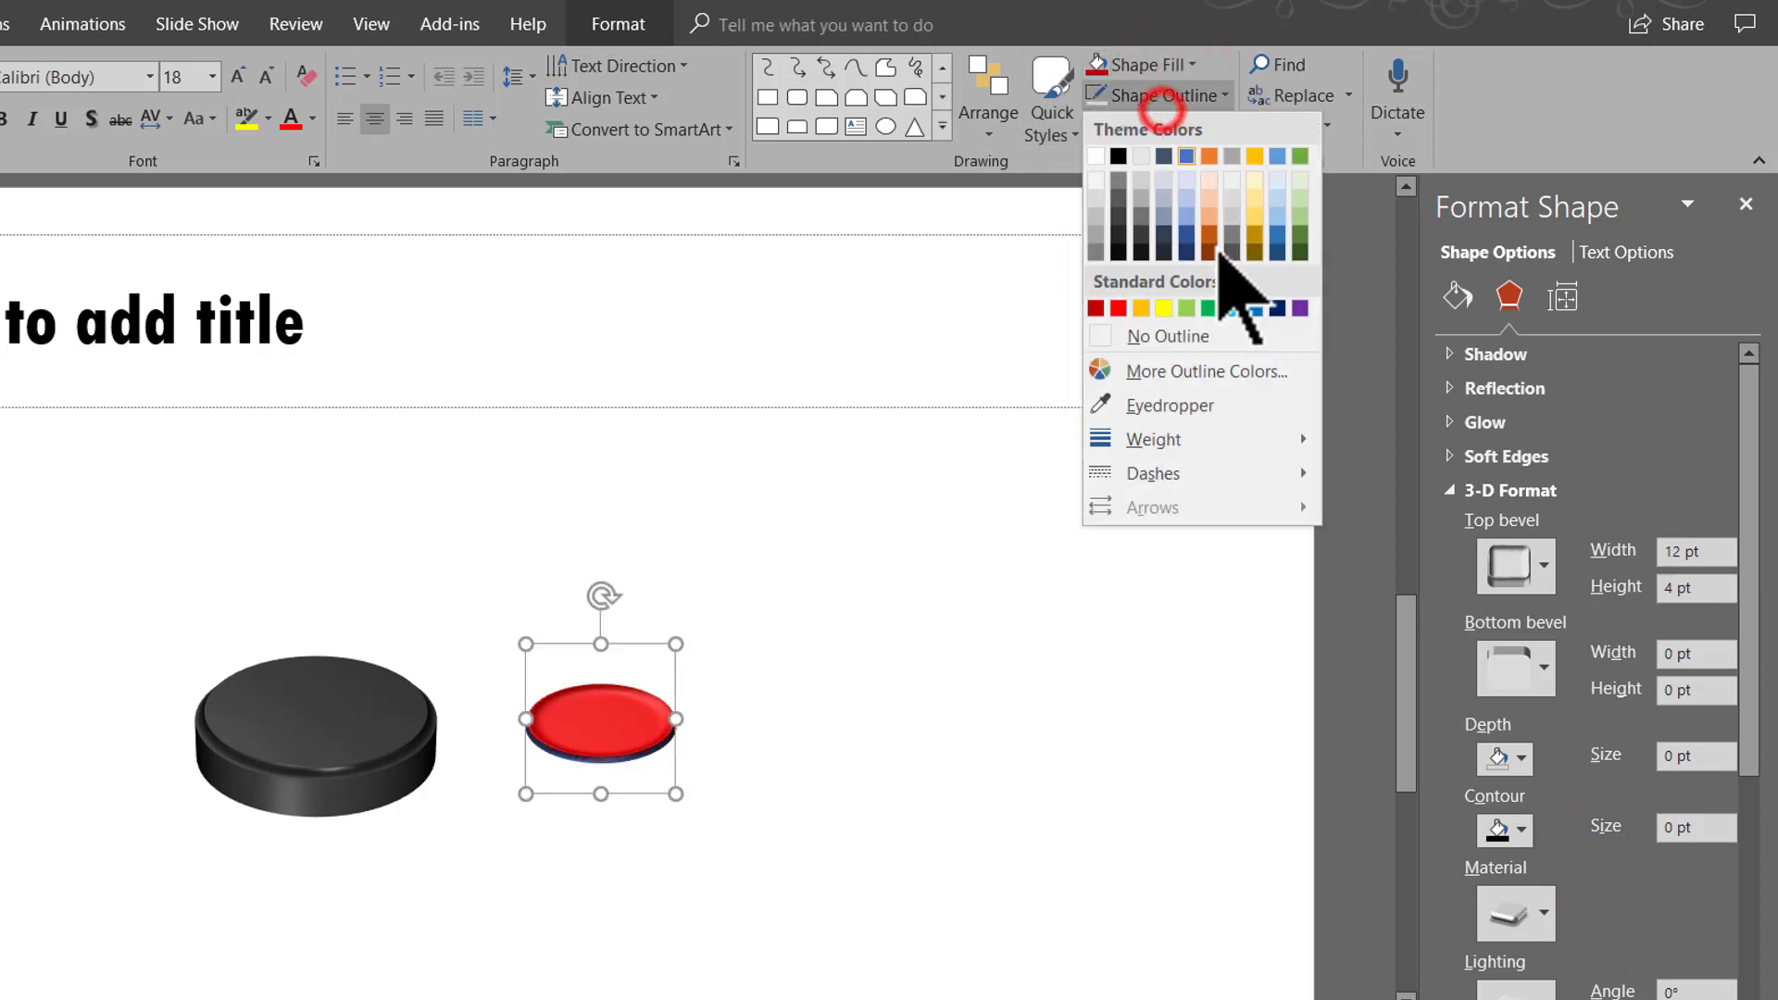
click(1192, 339)
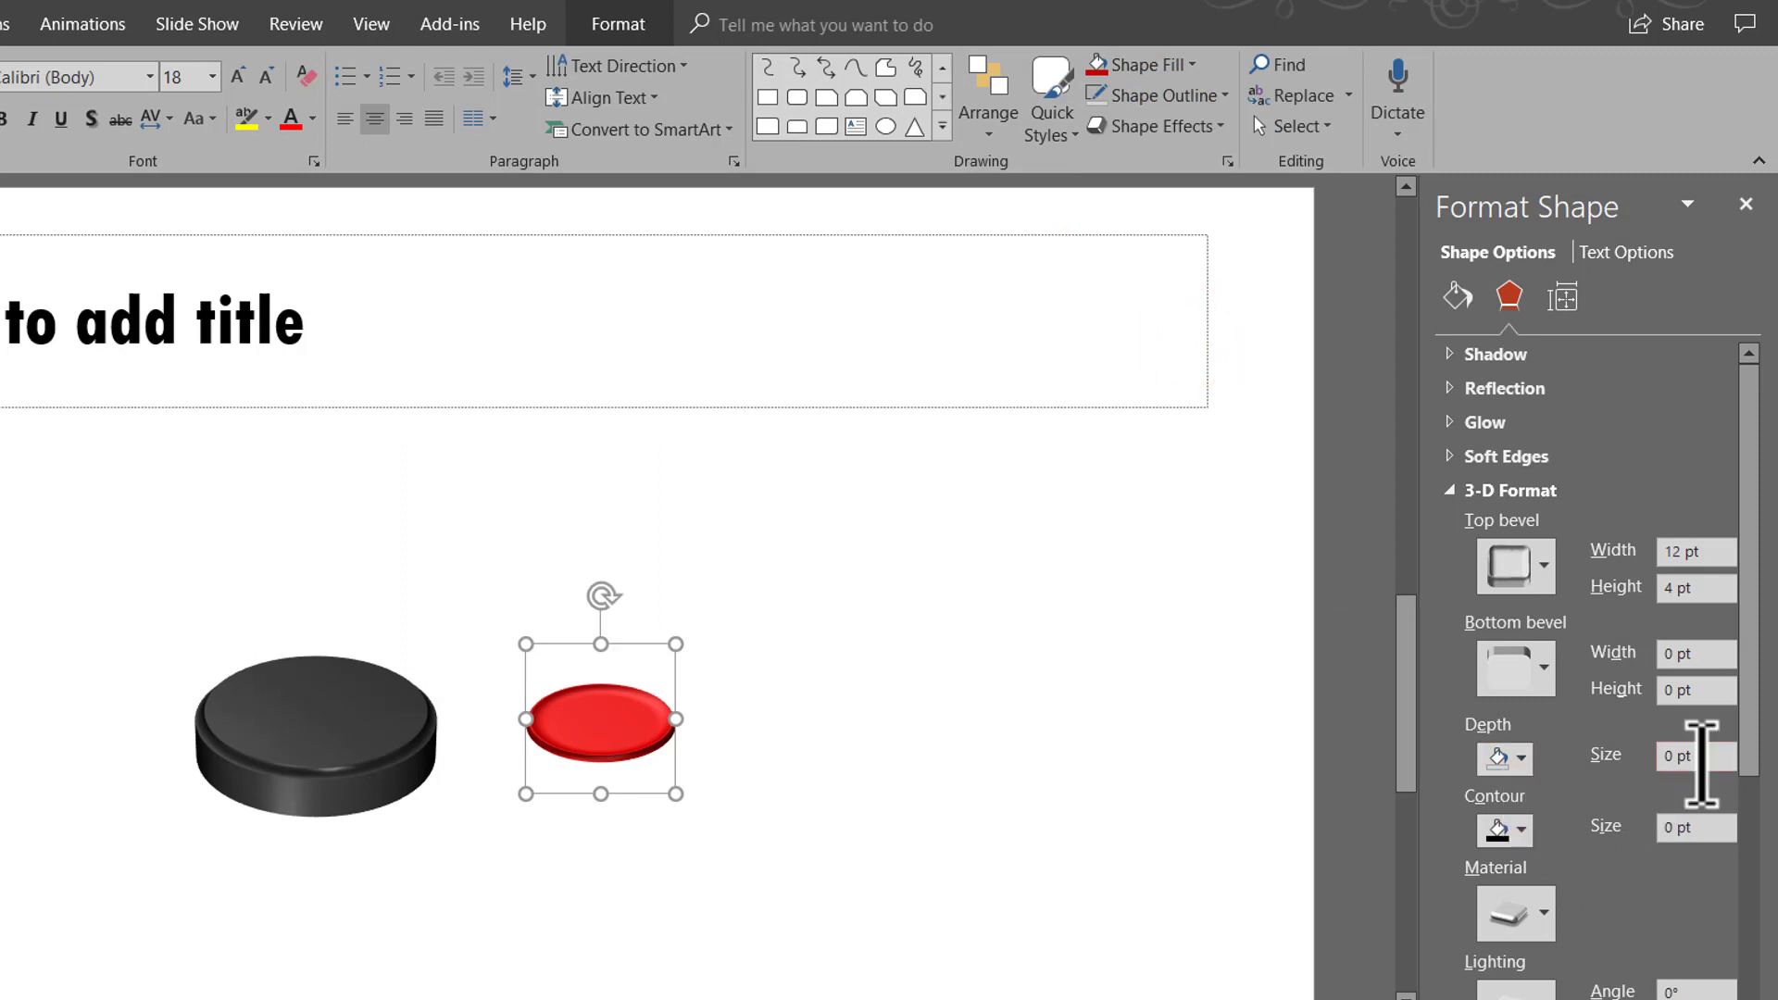
click(1702, 756)
text(1)
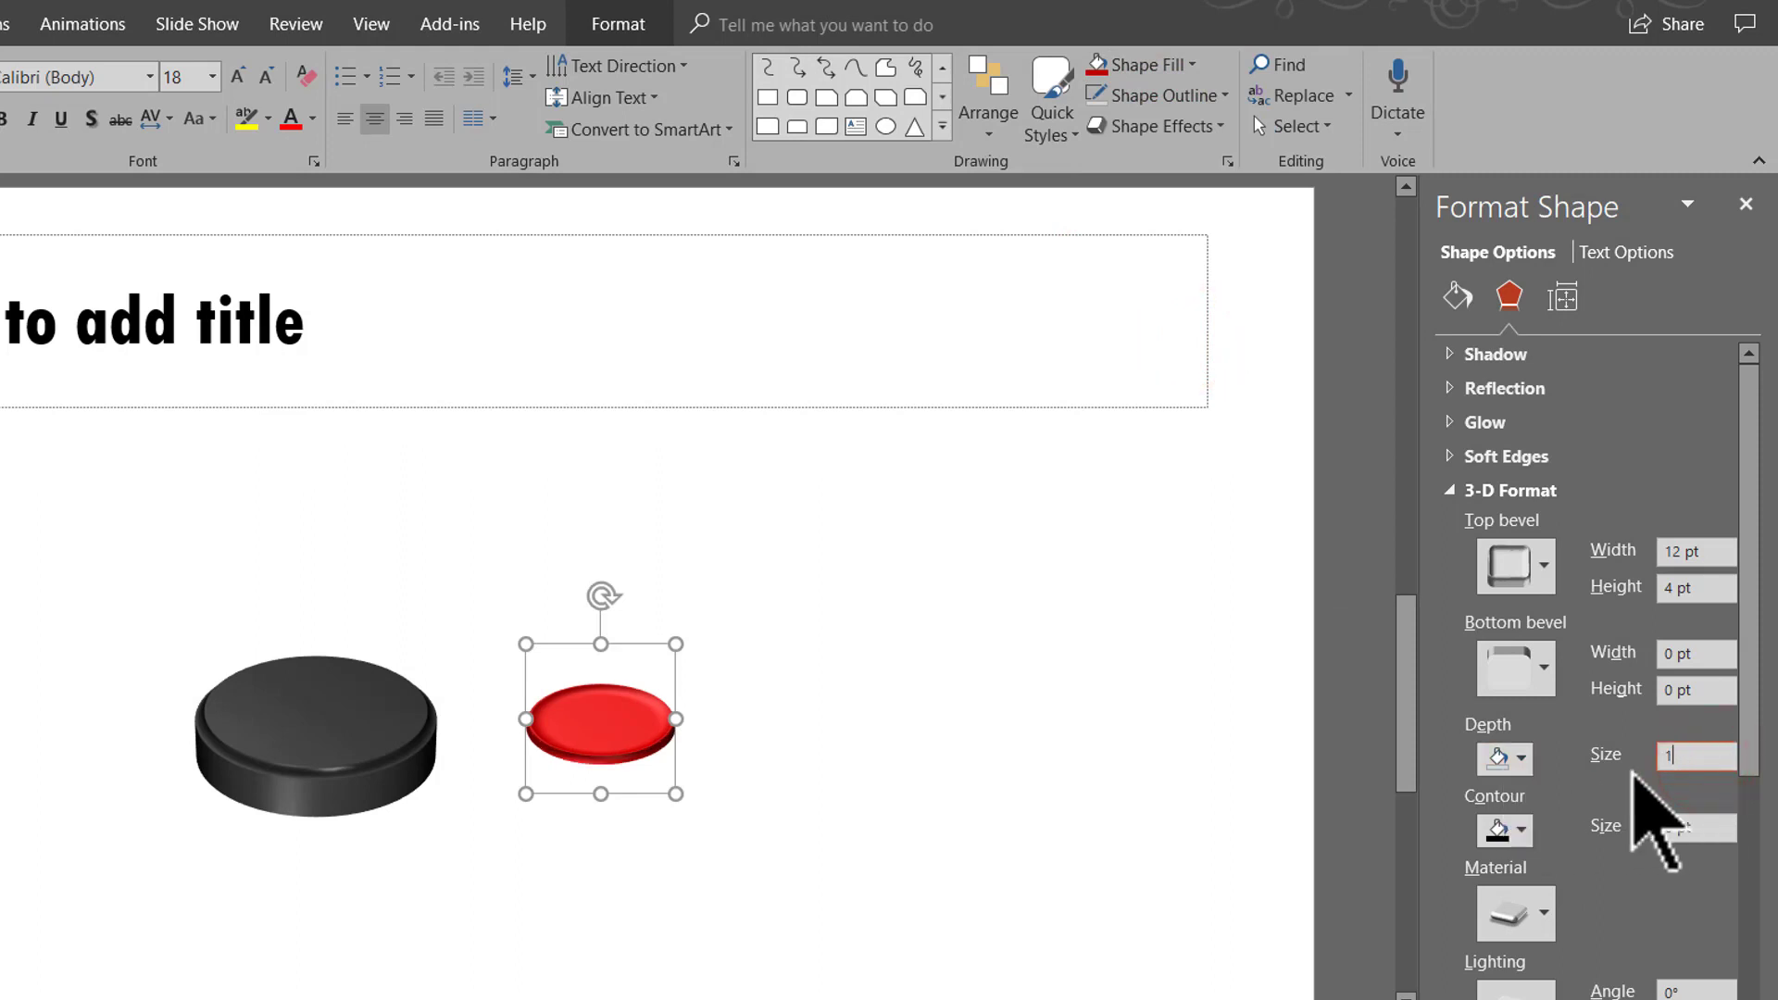
text(5)
click(877, 893)
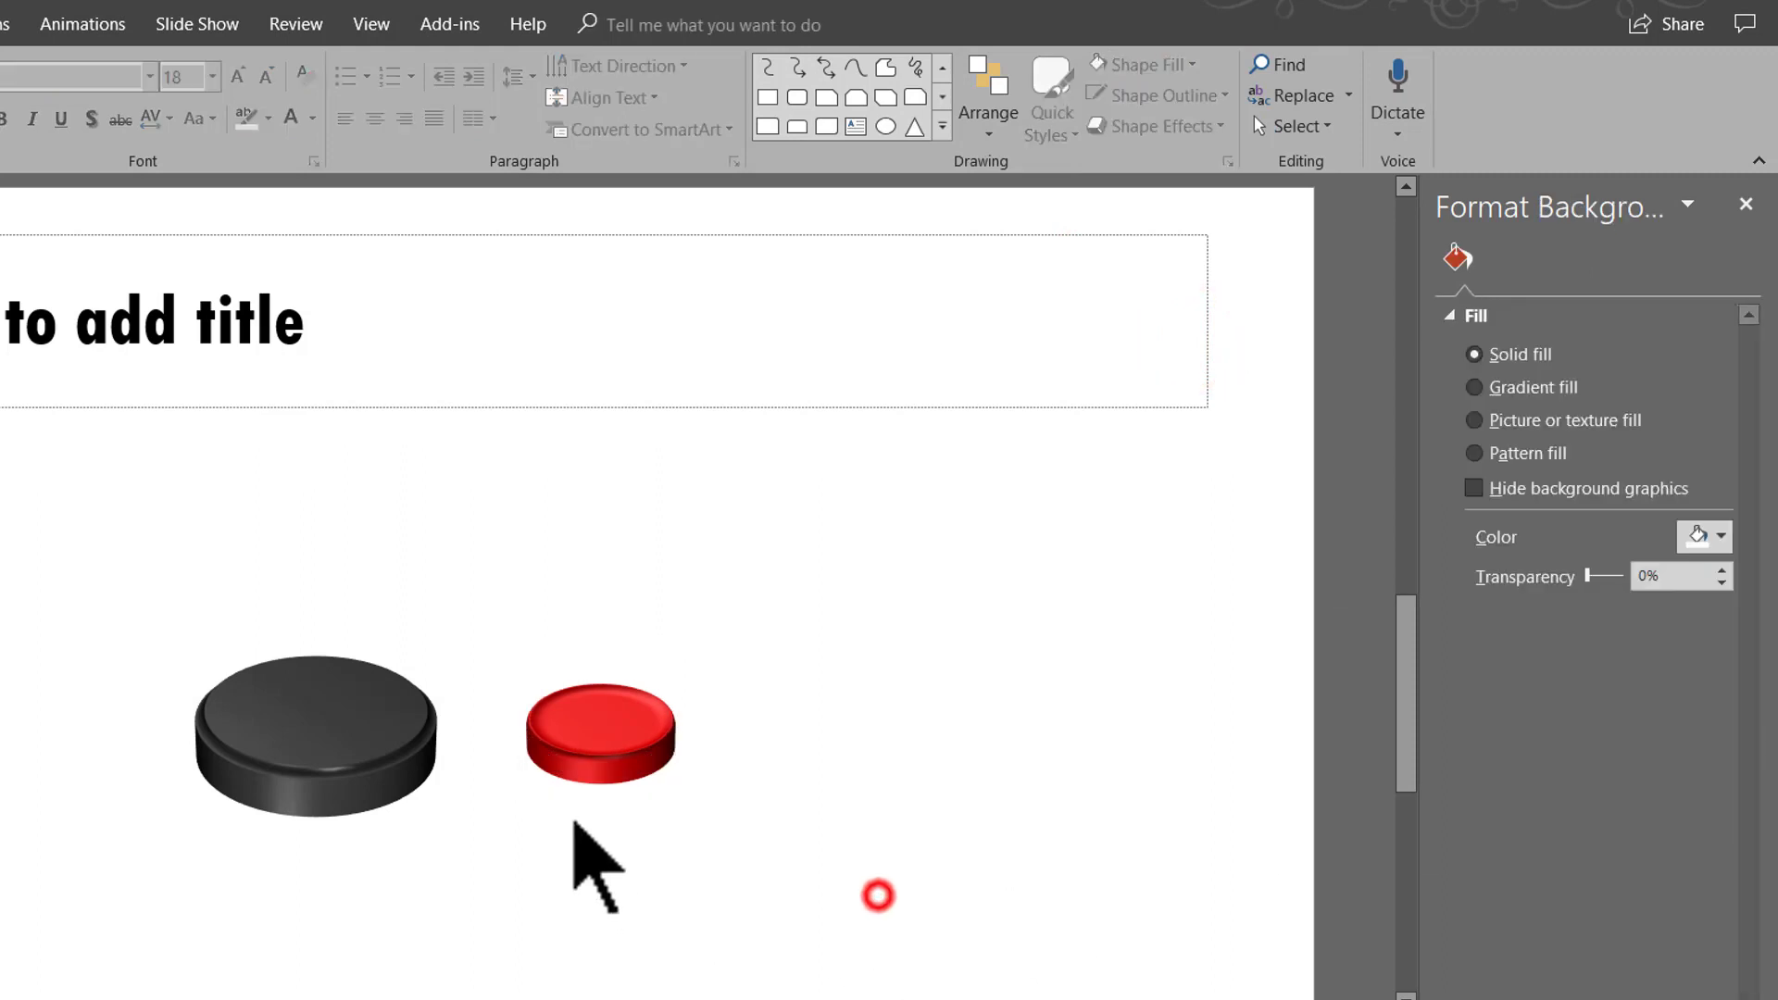
Move the red disc onto the top of the black base.
drag(606, 751, 354, 704)
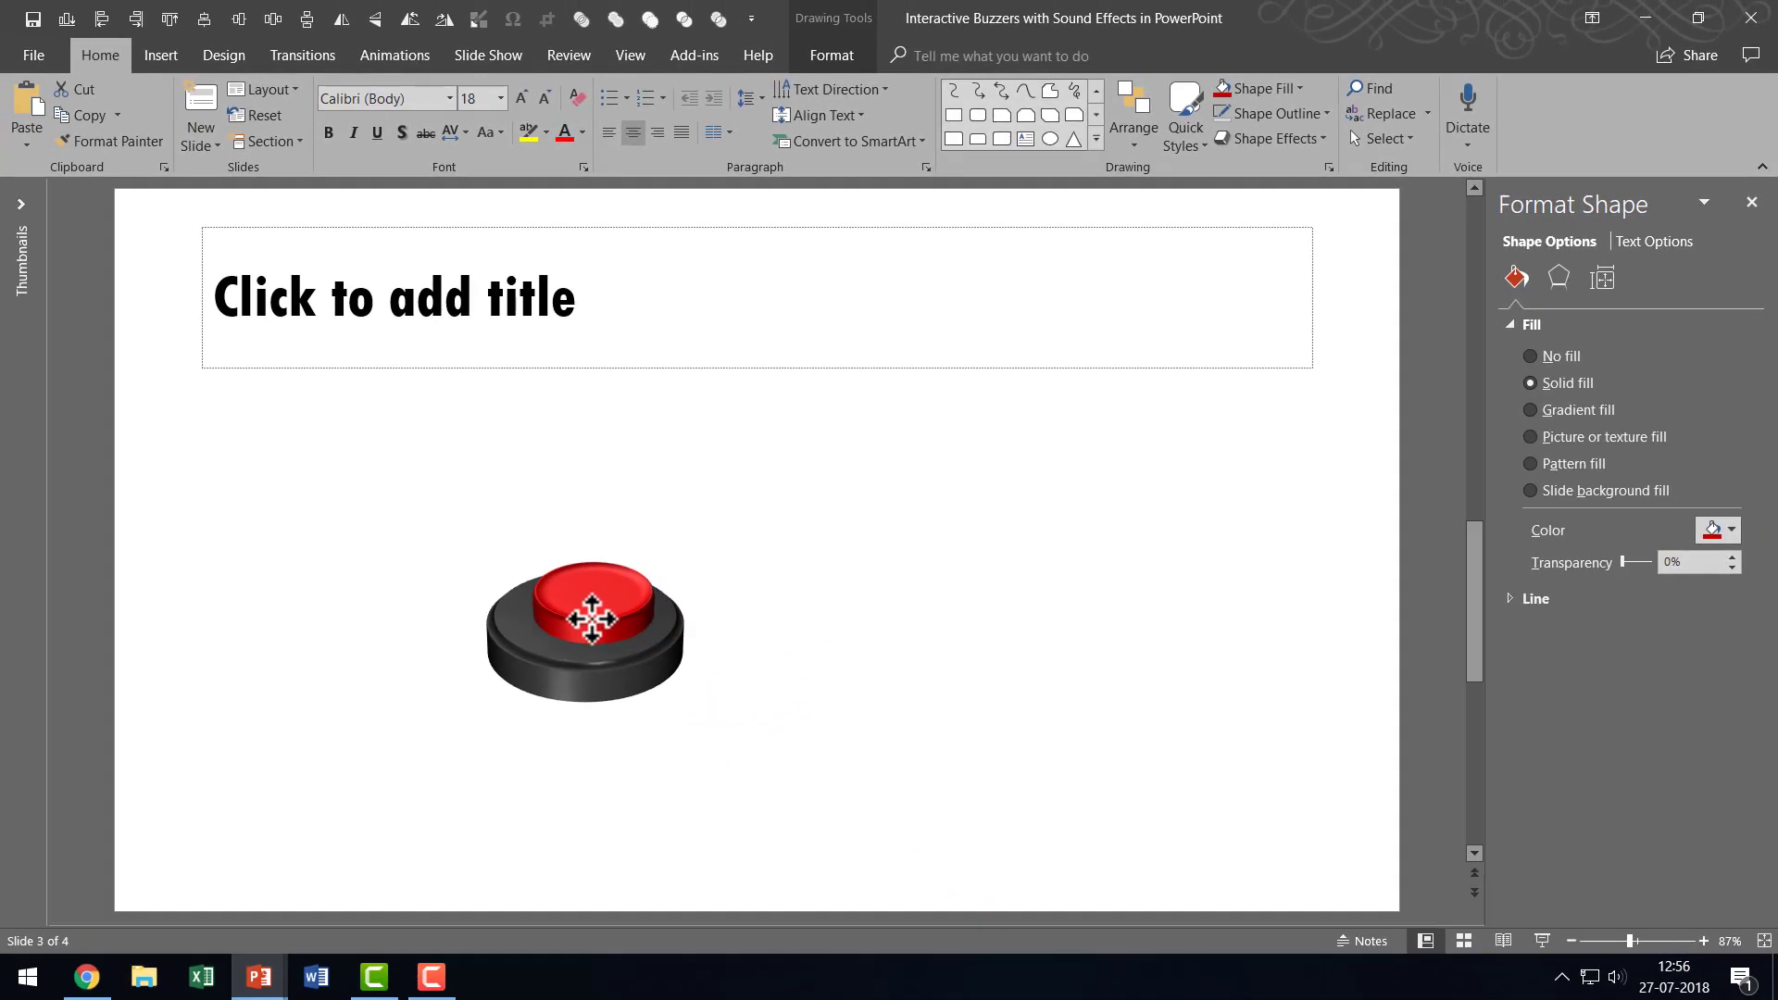
drag(591, 619, 591, 619)
click(758, 671)
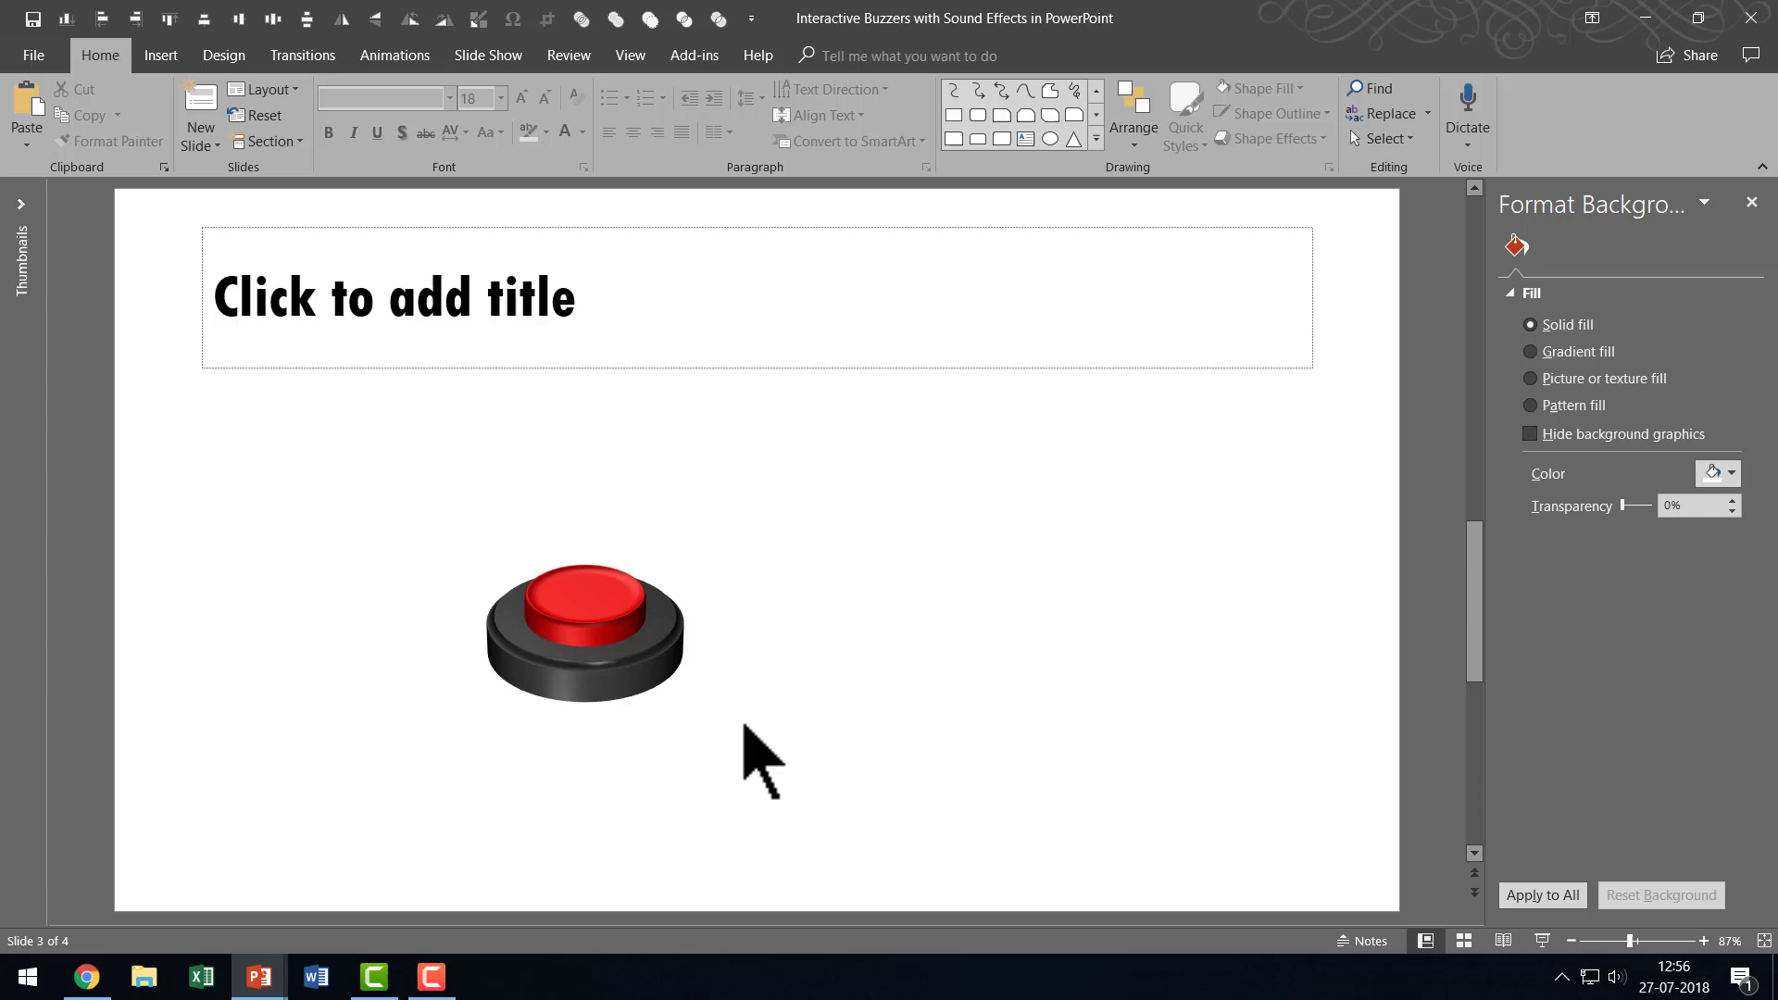
Give the black base an Offset: Bottom shadow enlarged to 105% size.
click(646, 661)
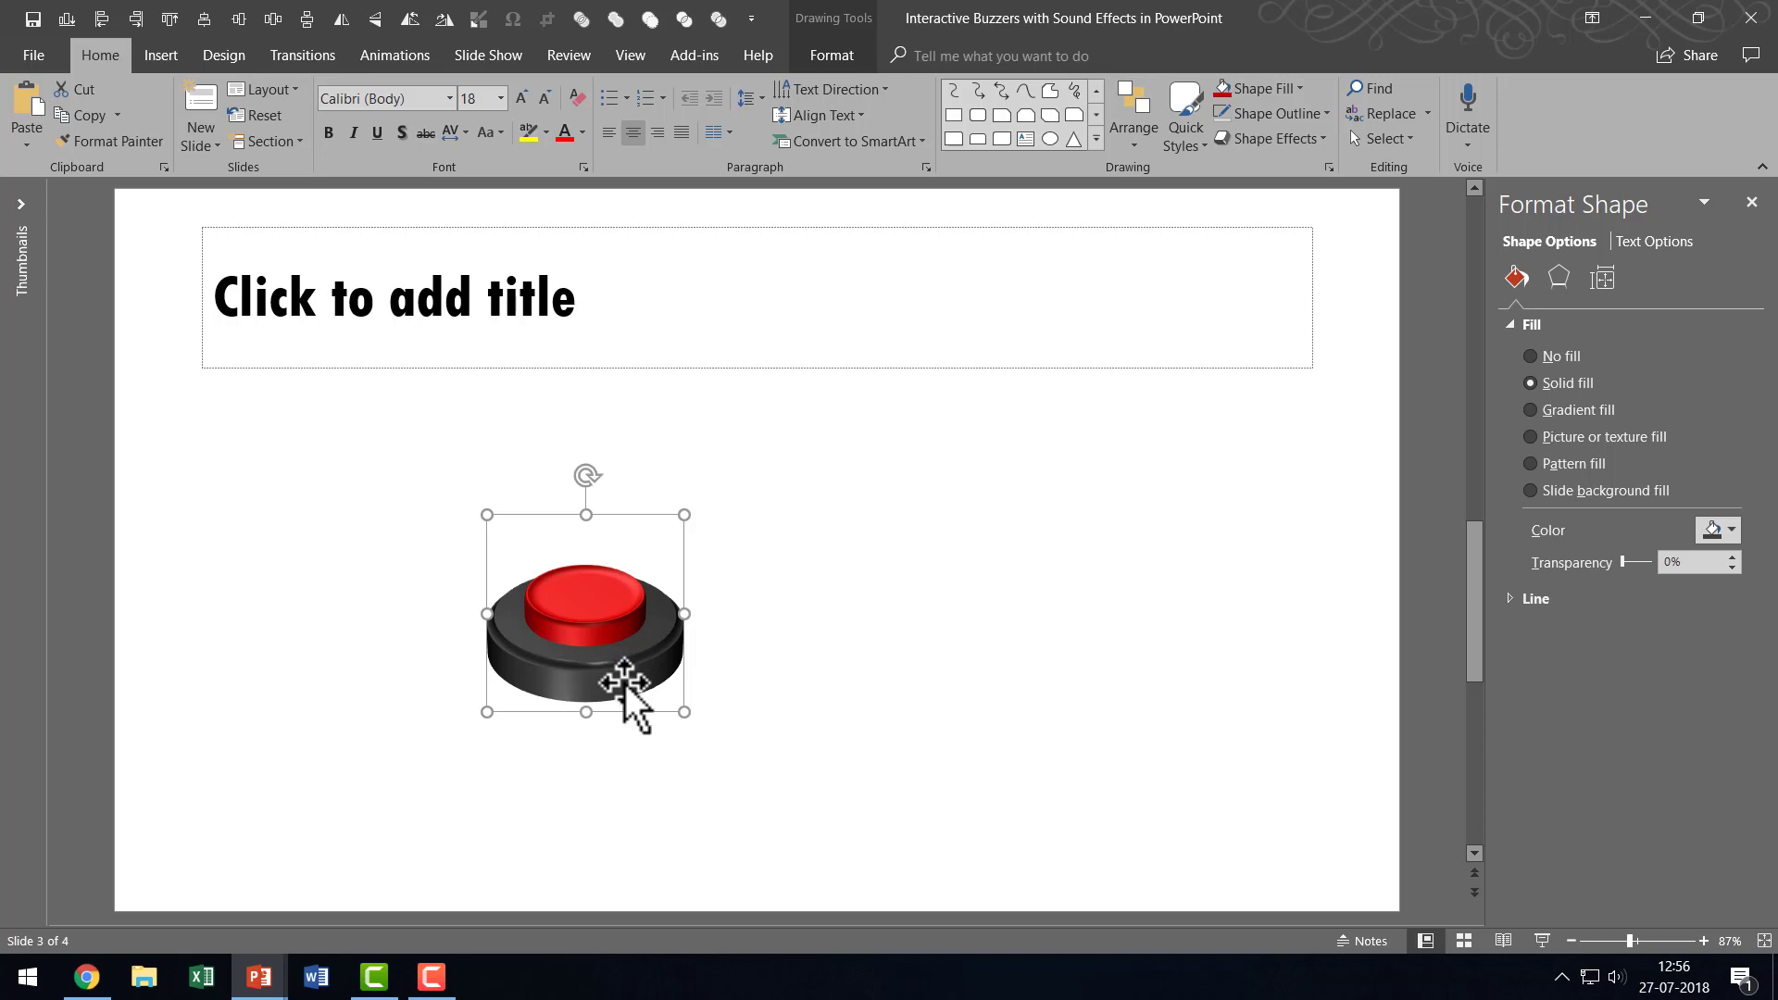
click(1561, 278)
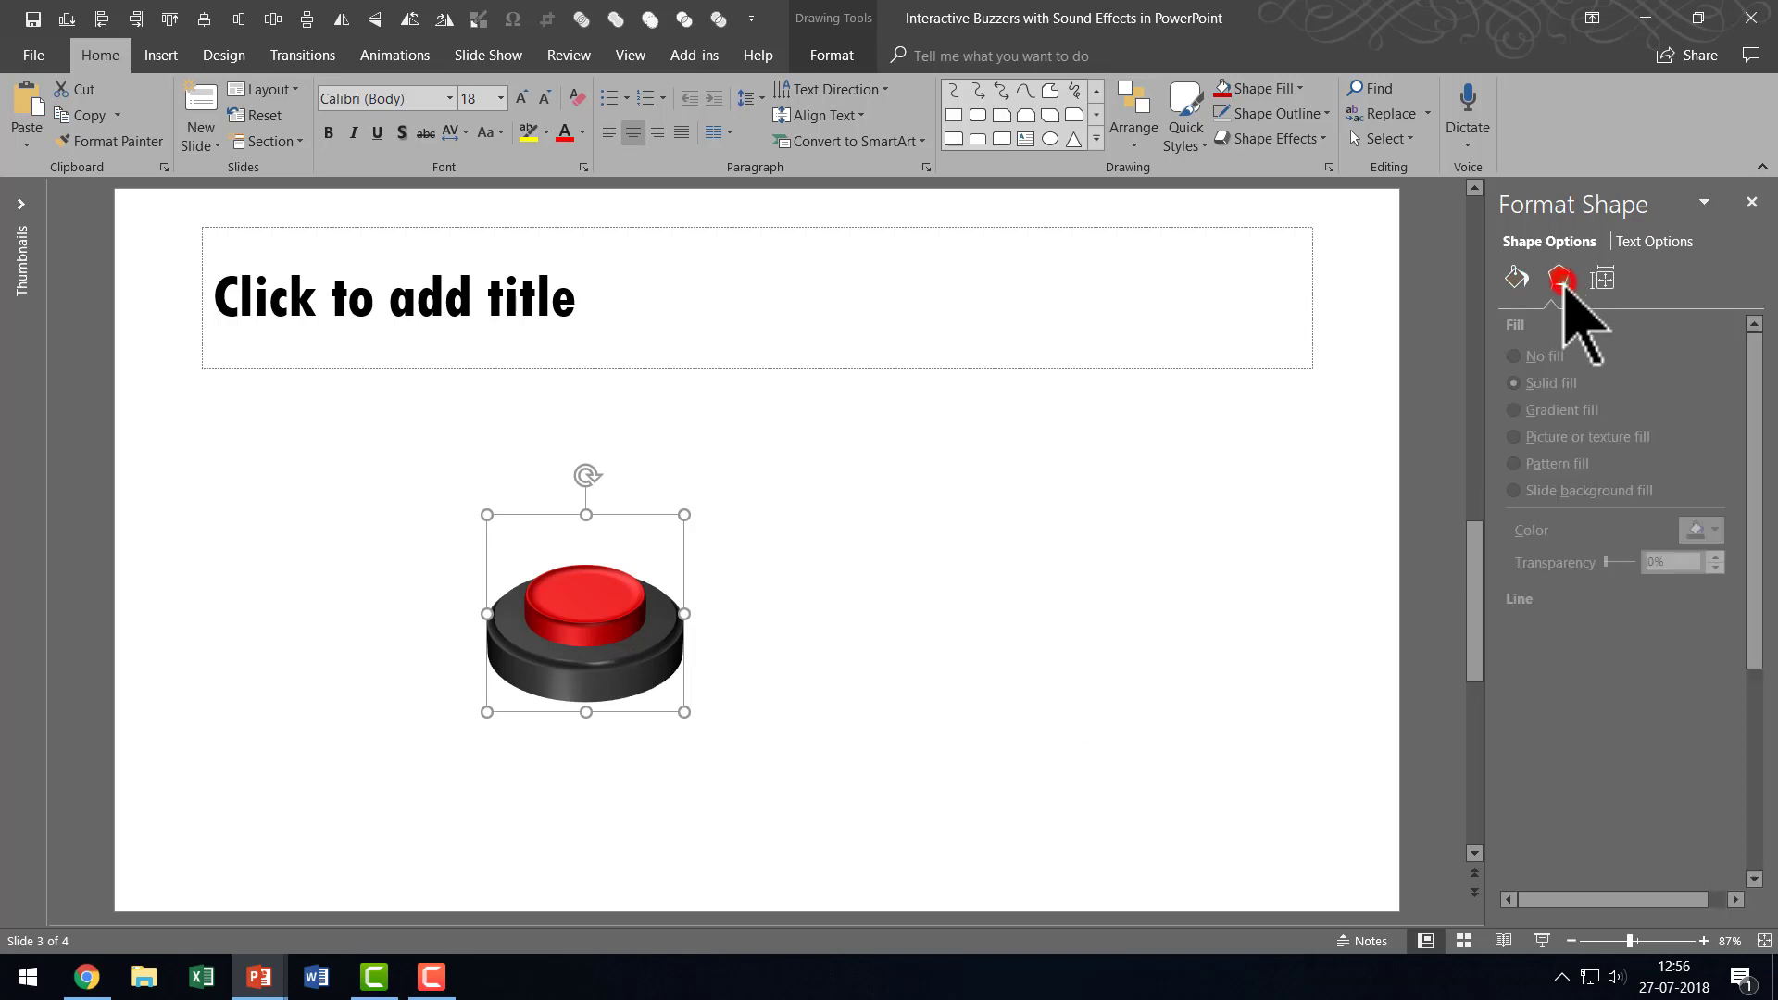
click(1548, 326)
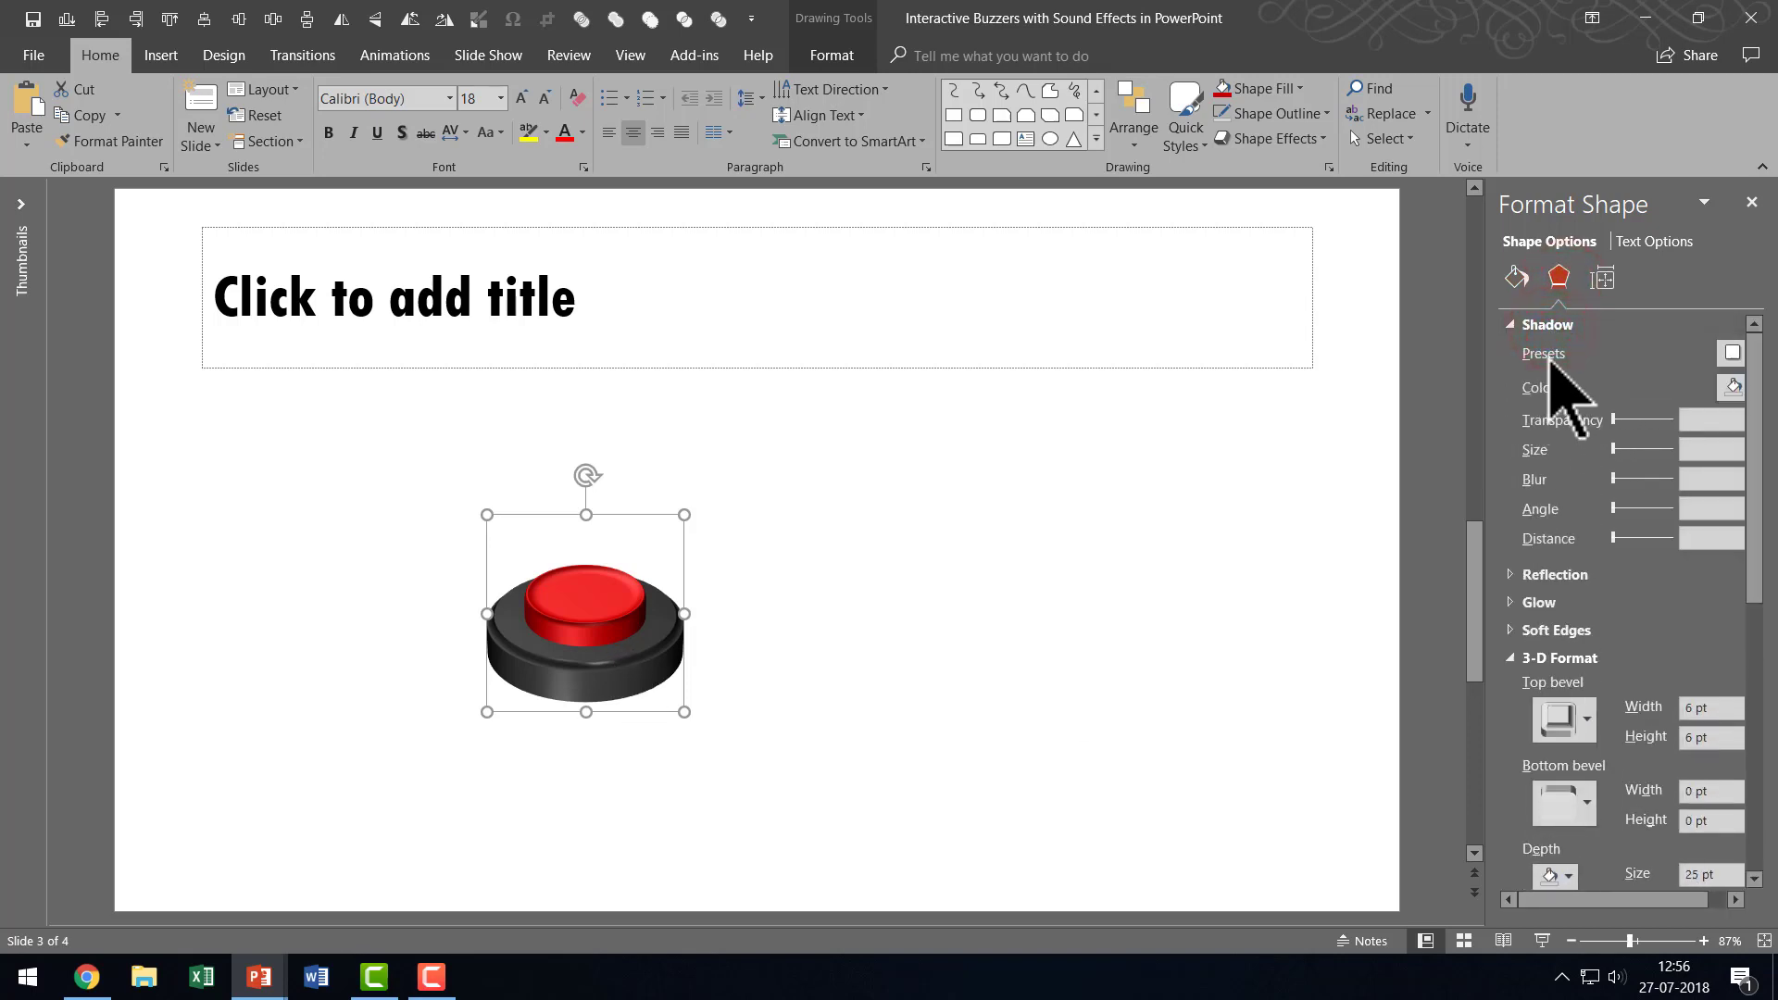
click(1728, 353)
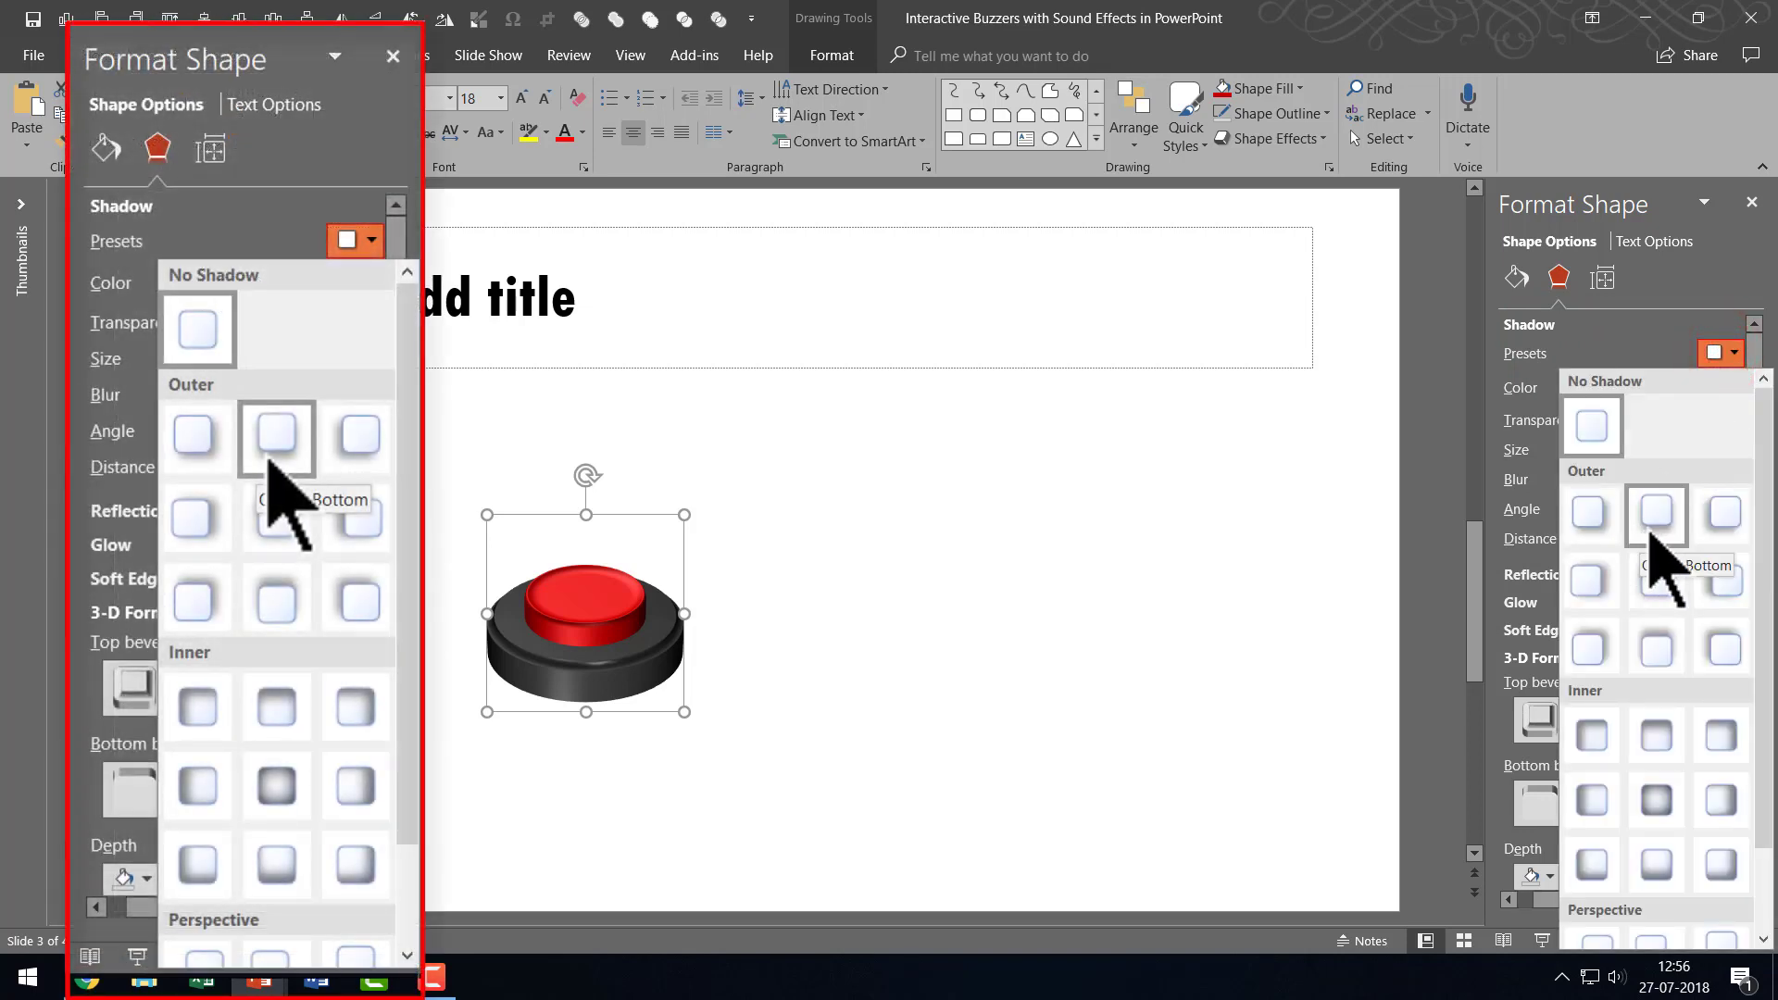
click(1651, 535)
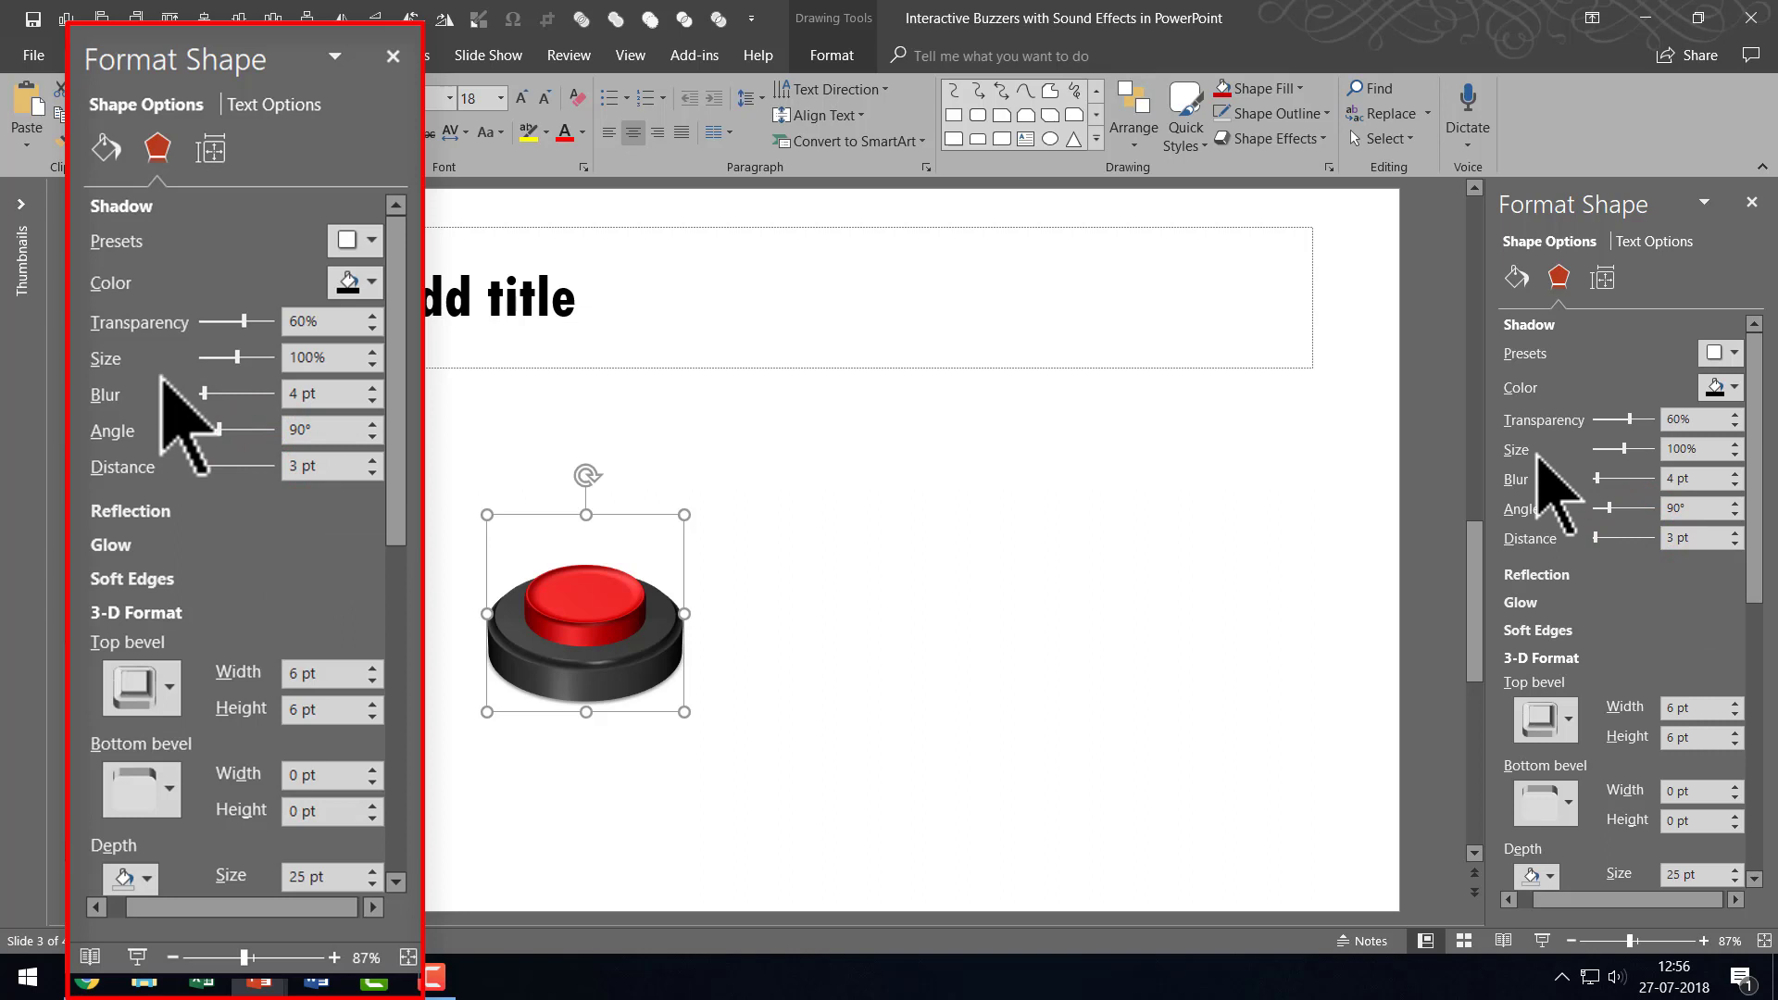
click(1735, 443)
click(1735, 444)
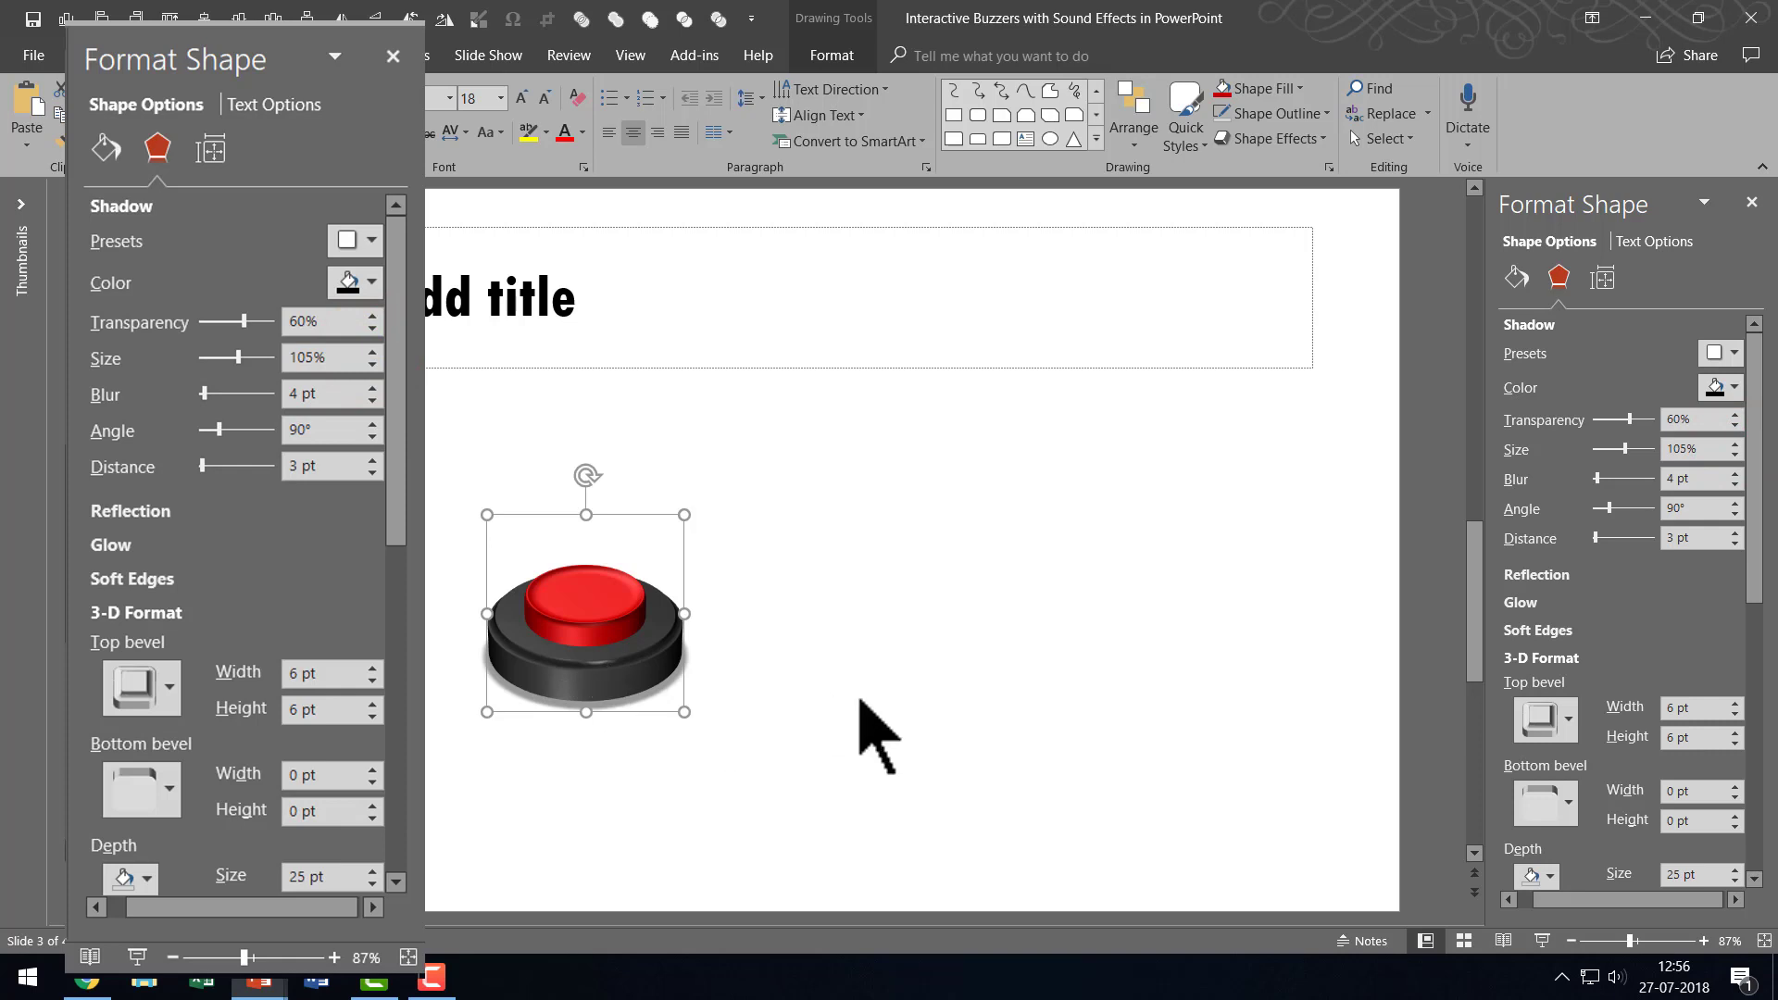
click(918, 765)
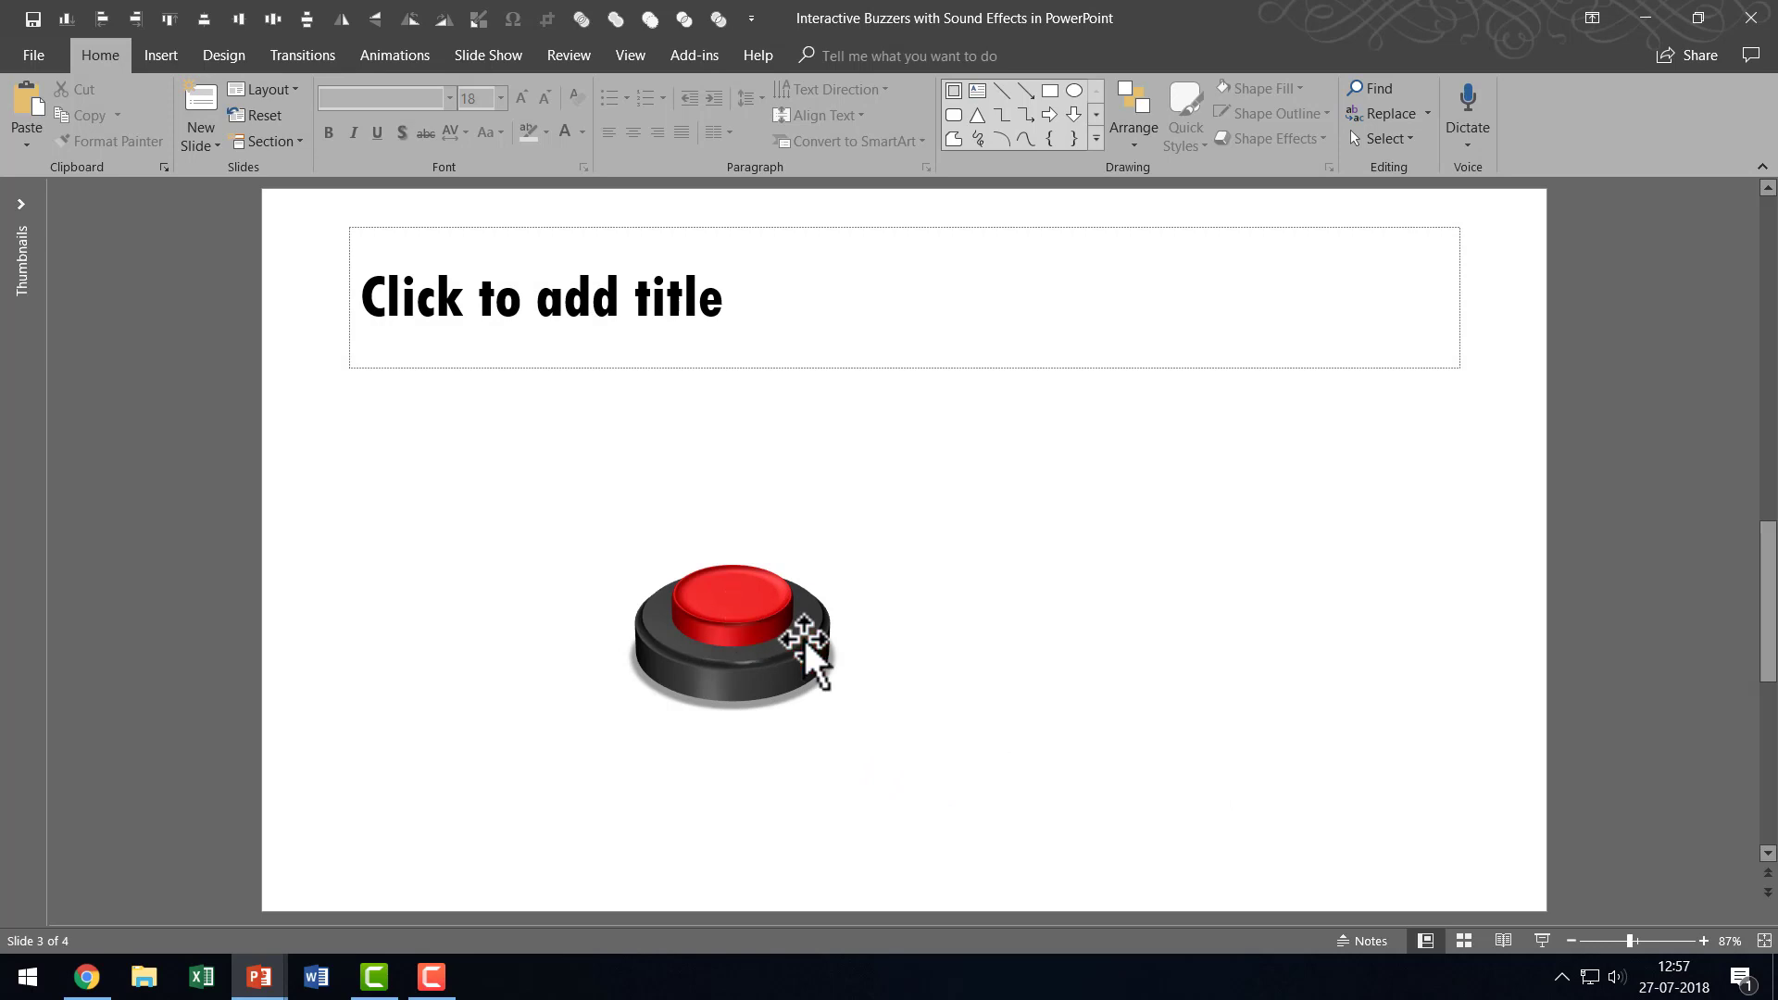
Apply the Pulse emphasis animation to the red buzzer top, with the Animation Pane shown.
click(715, 613)
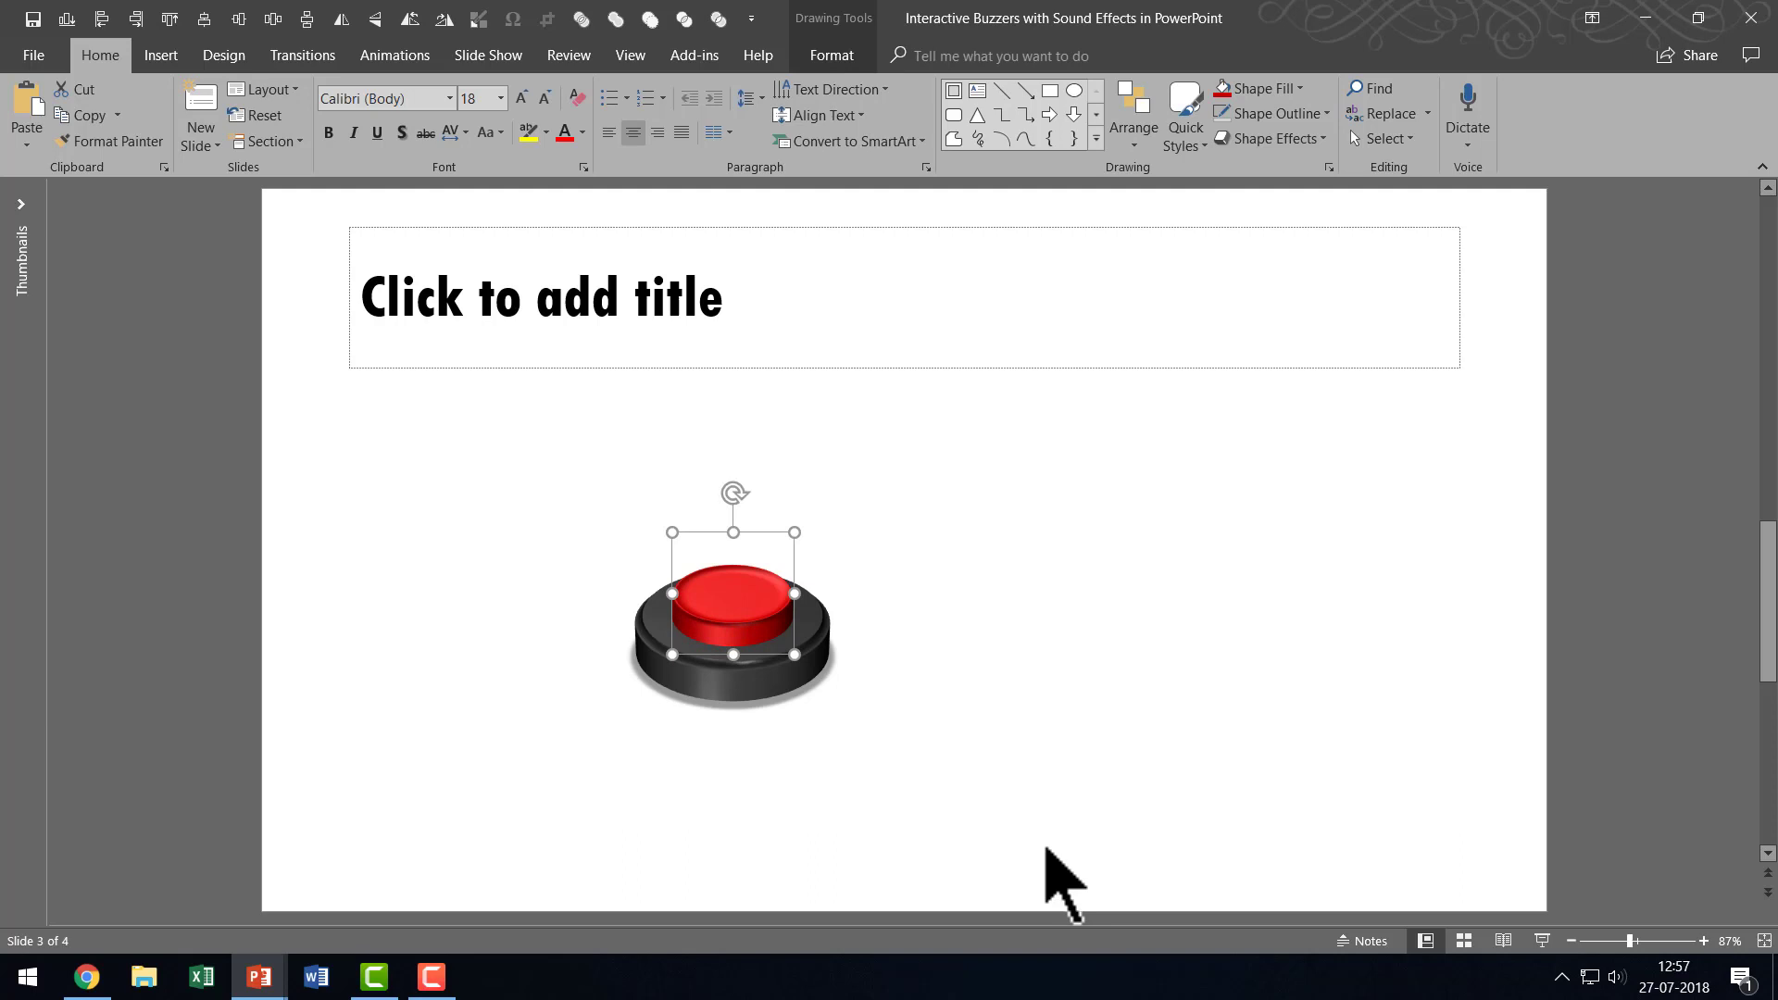
click(393, 58)
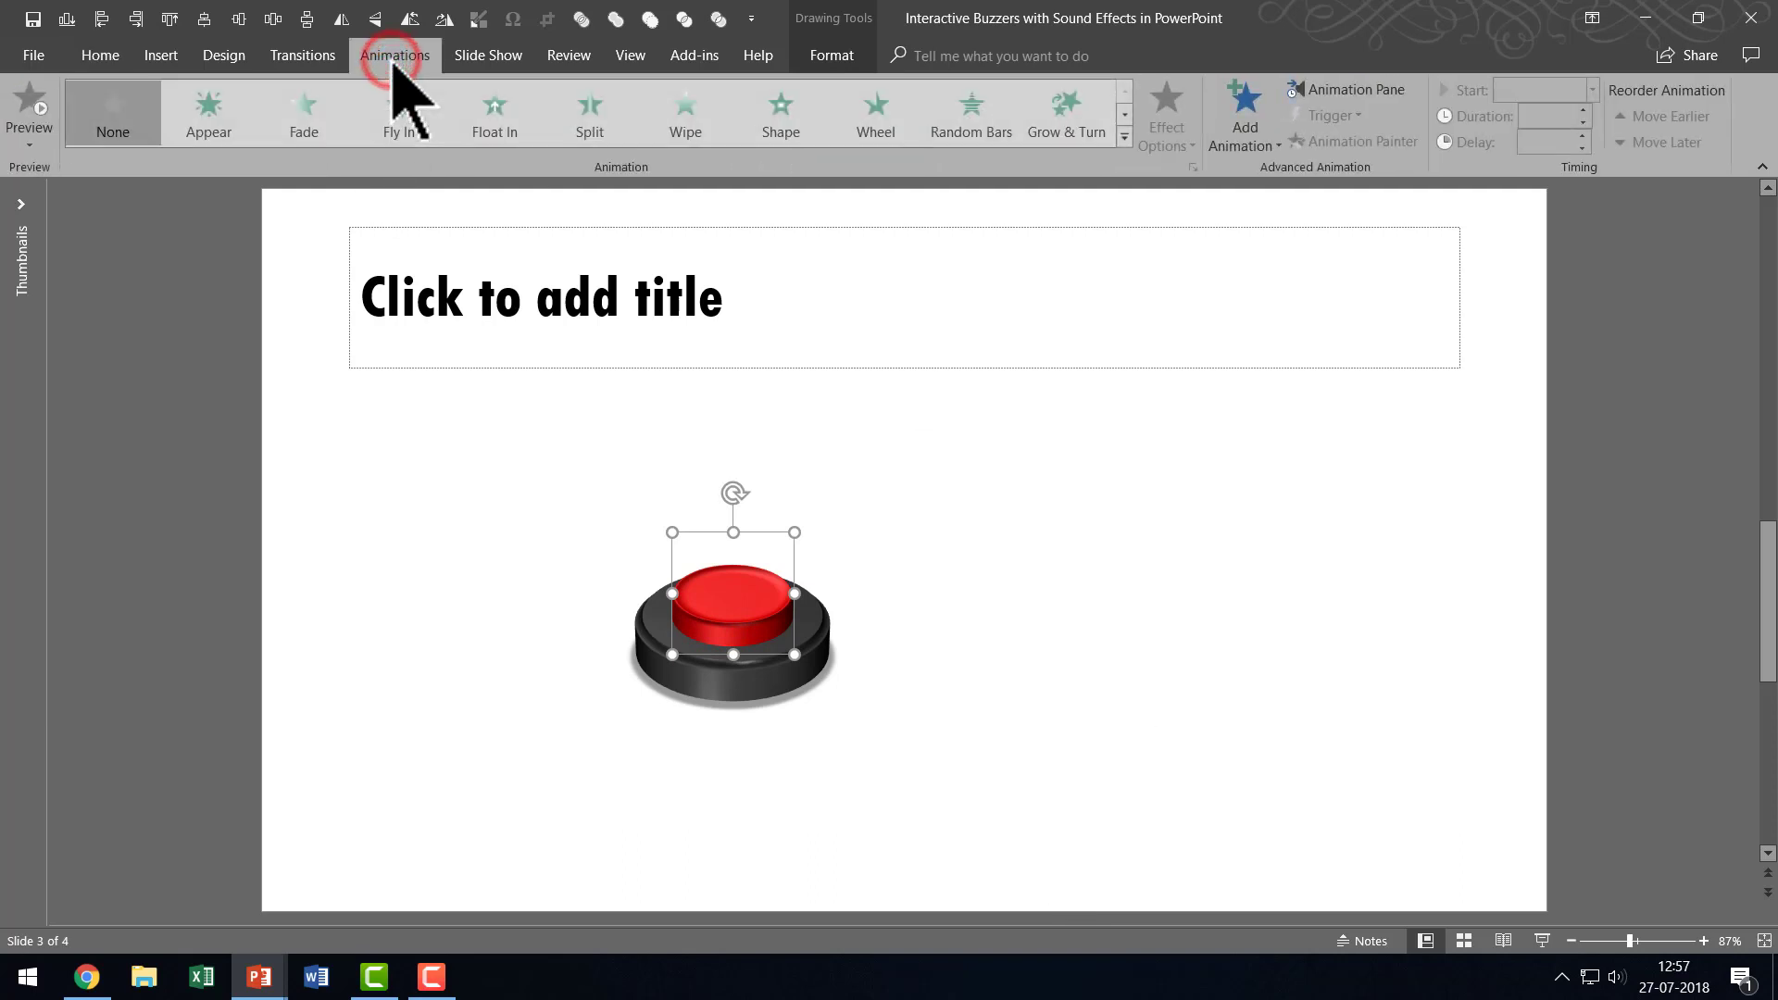
click(1355, 91)
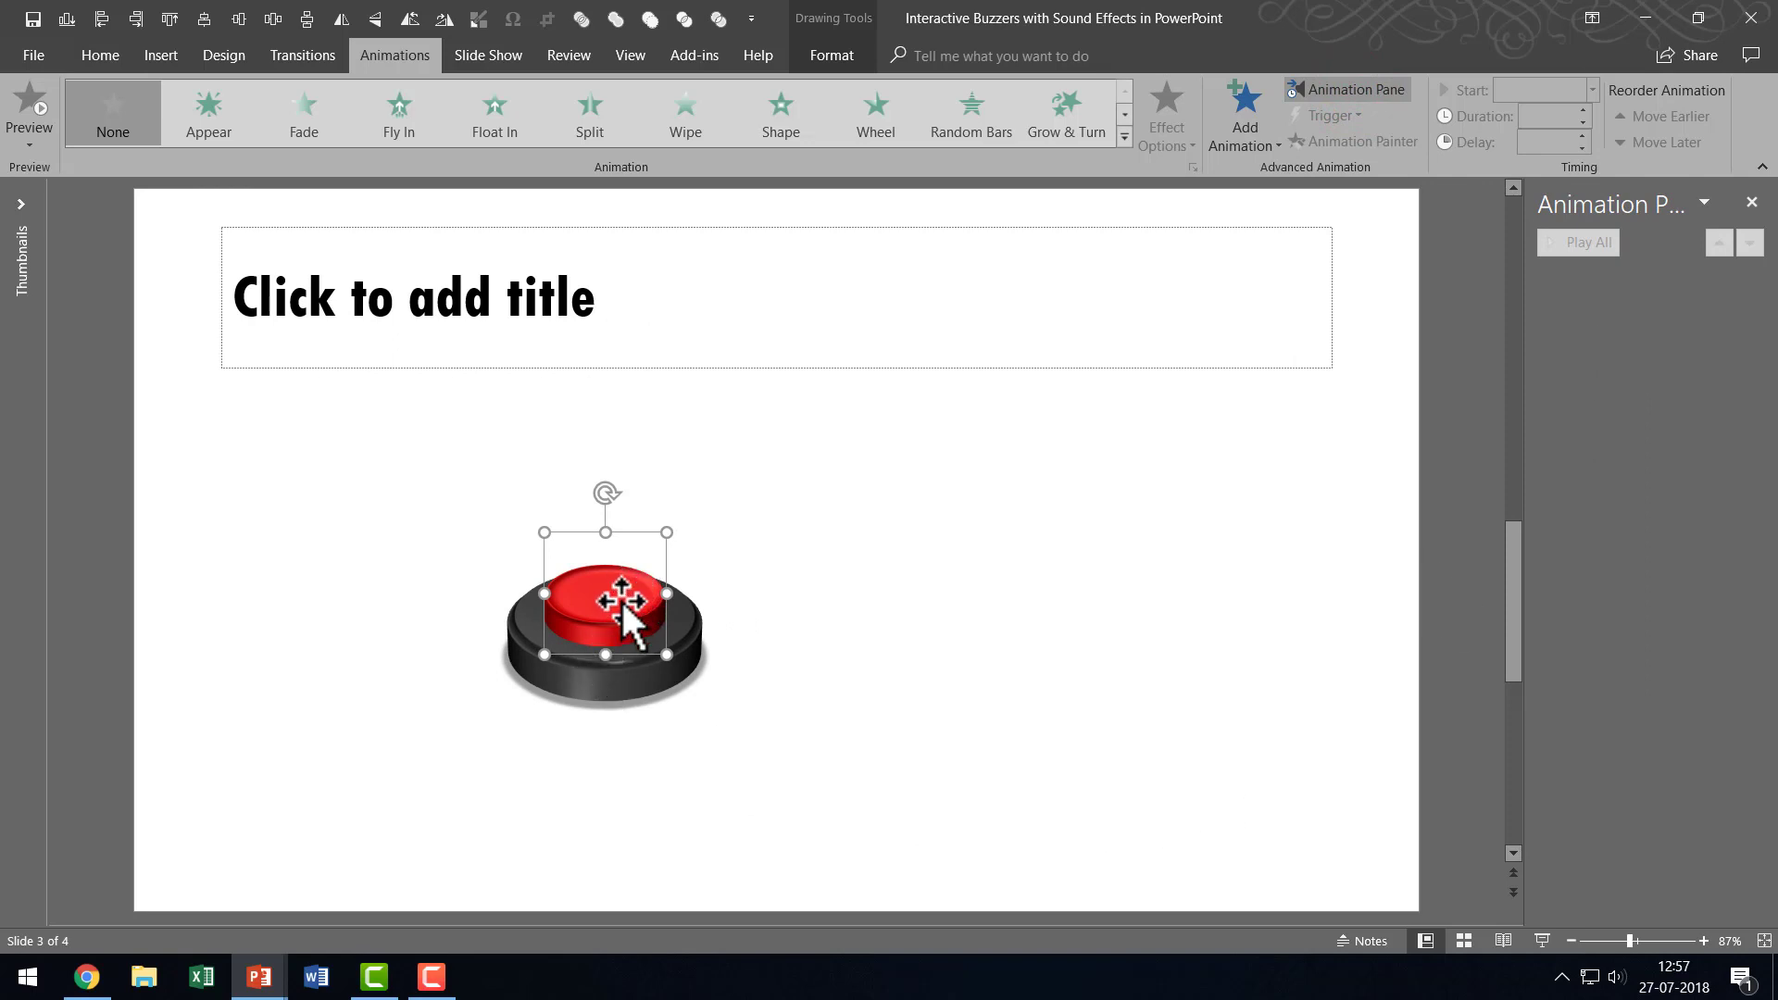
click(1125, 136)
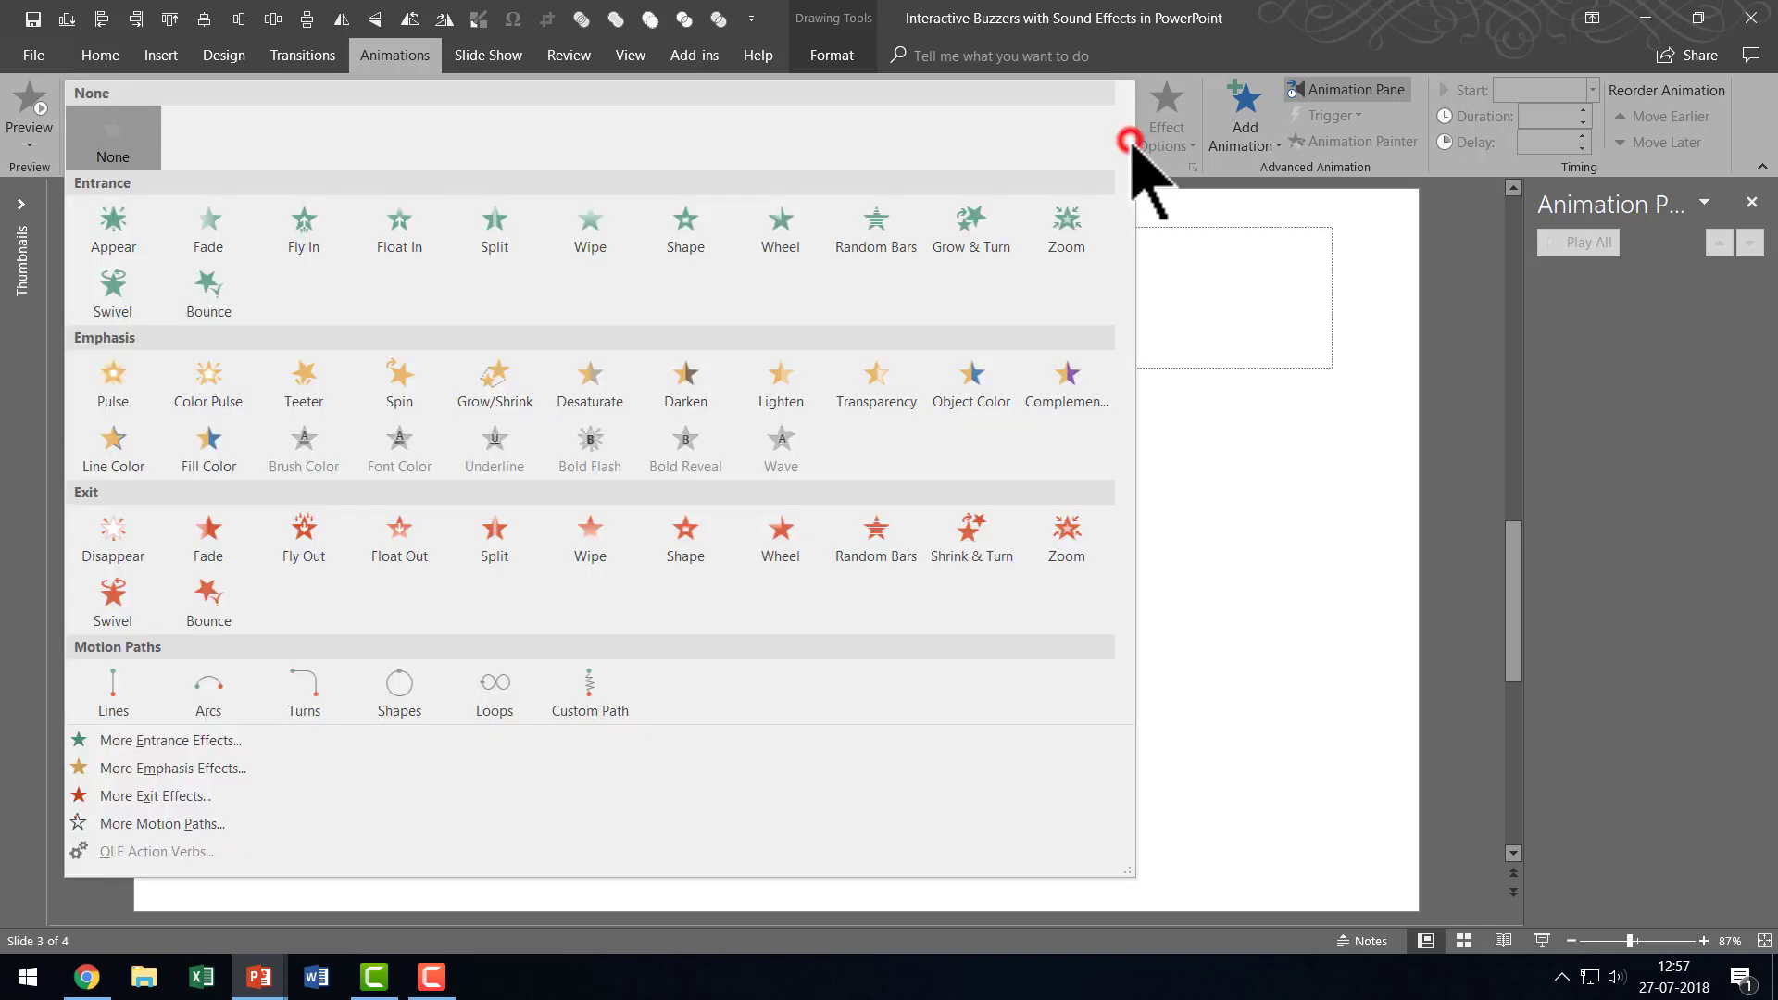
click(127, 386)
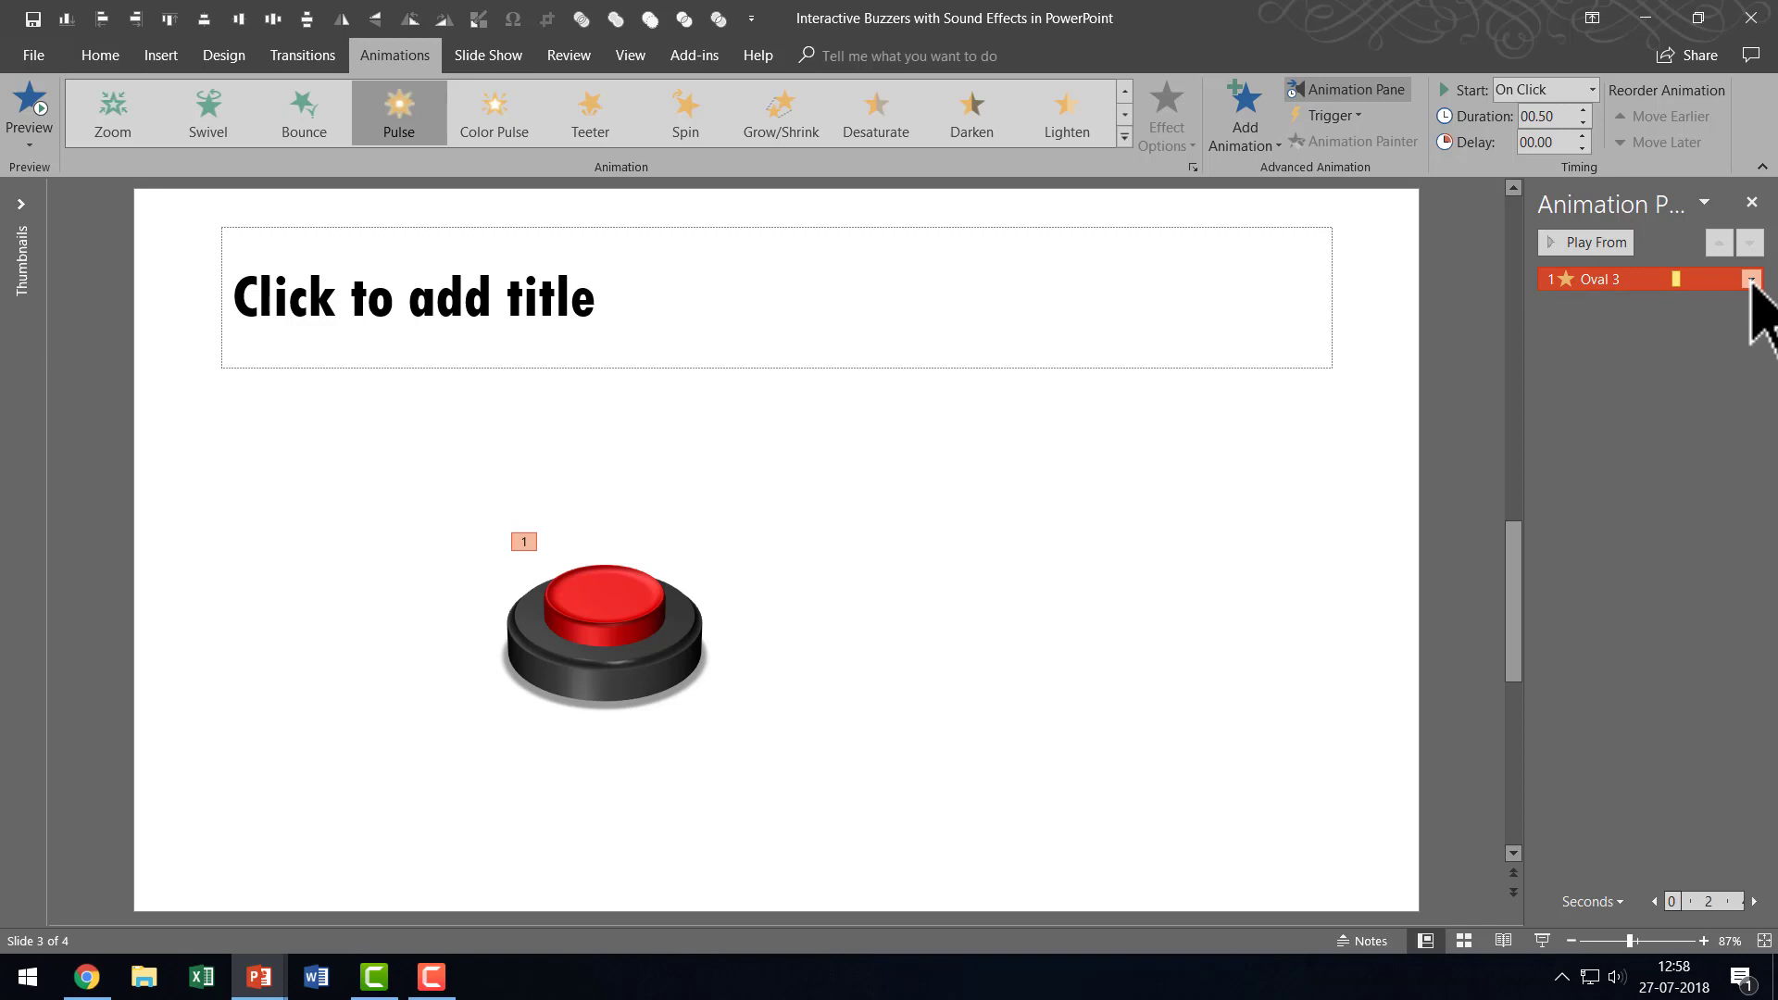
Set the Oval 3 Pulse effect's sound to Voltage and adjust its volume.
click(1751, 280)
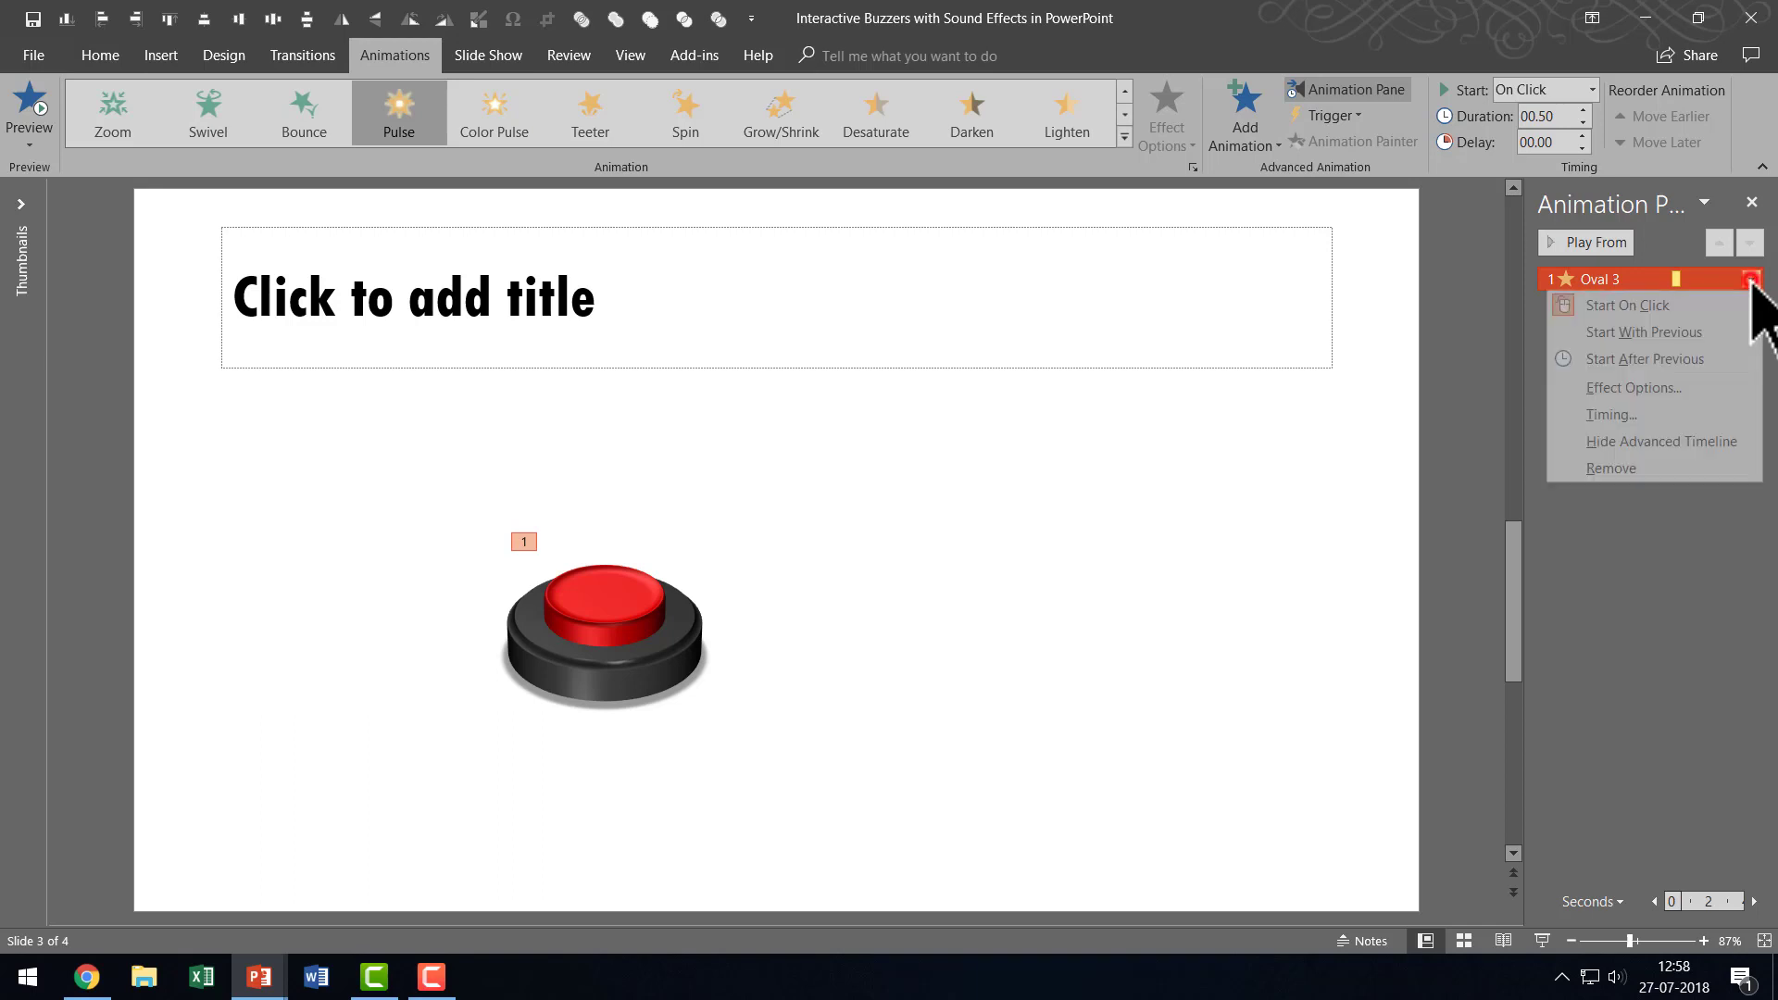
click(1627, 385)
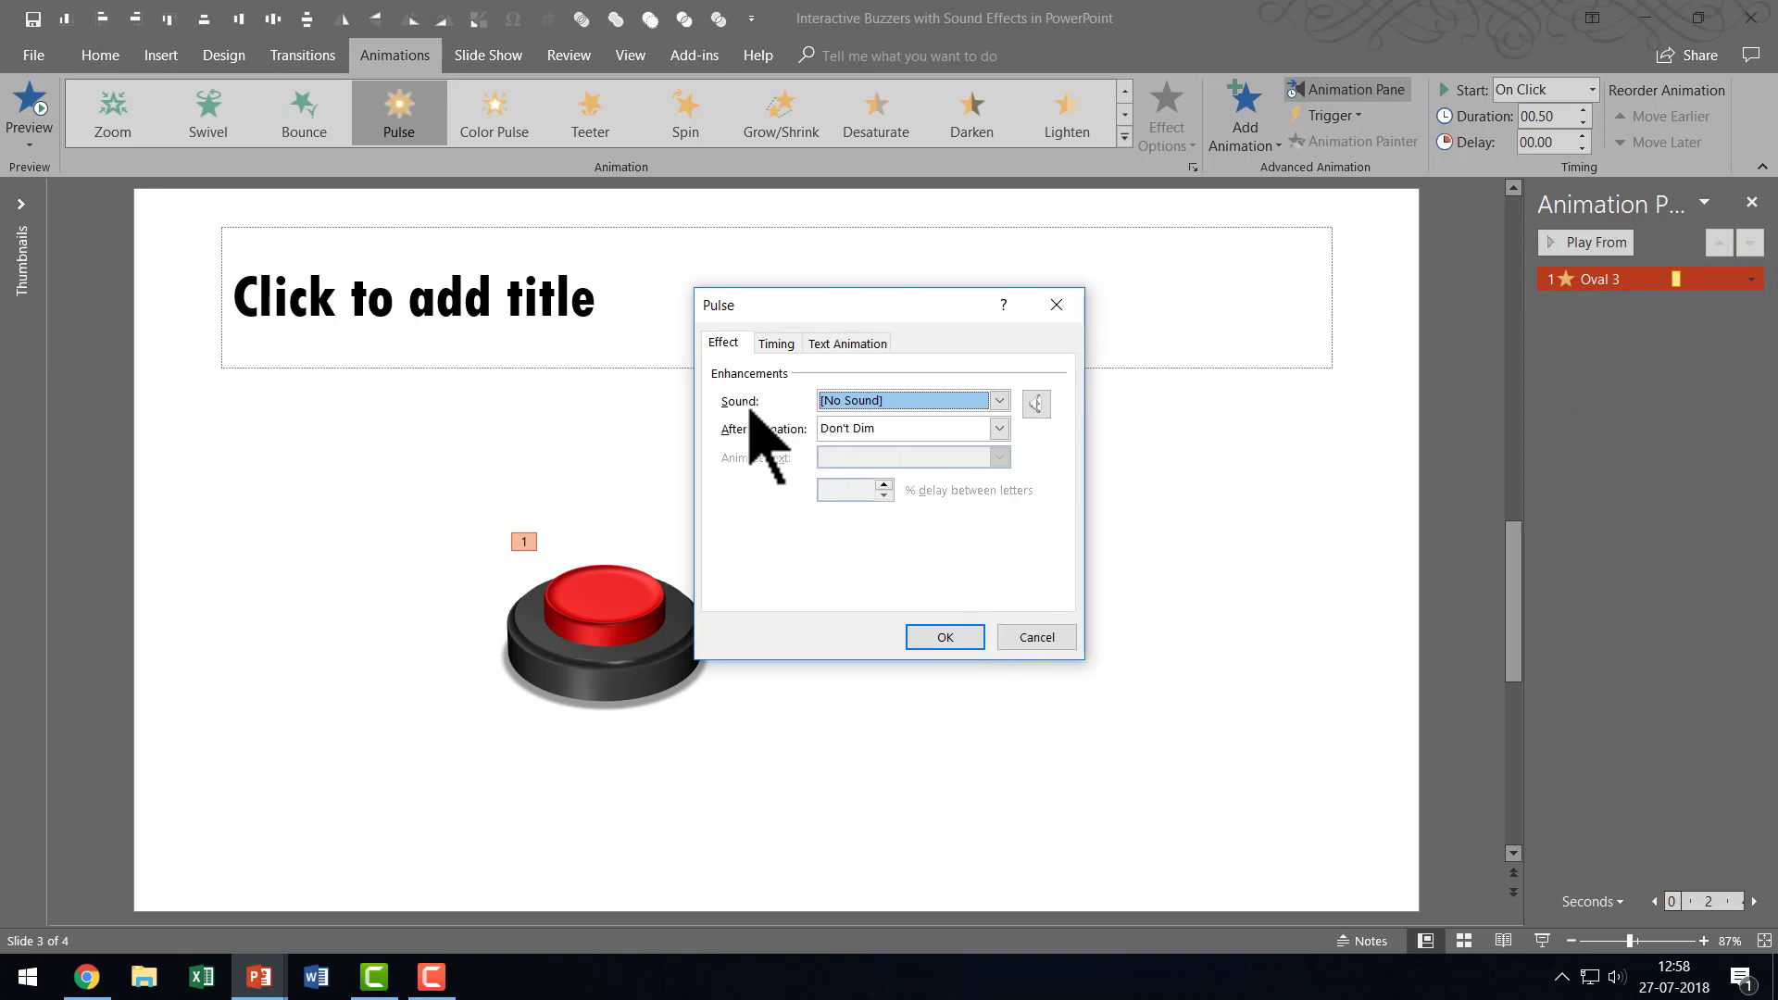
click(997, 400)
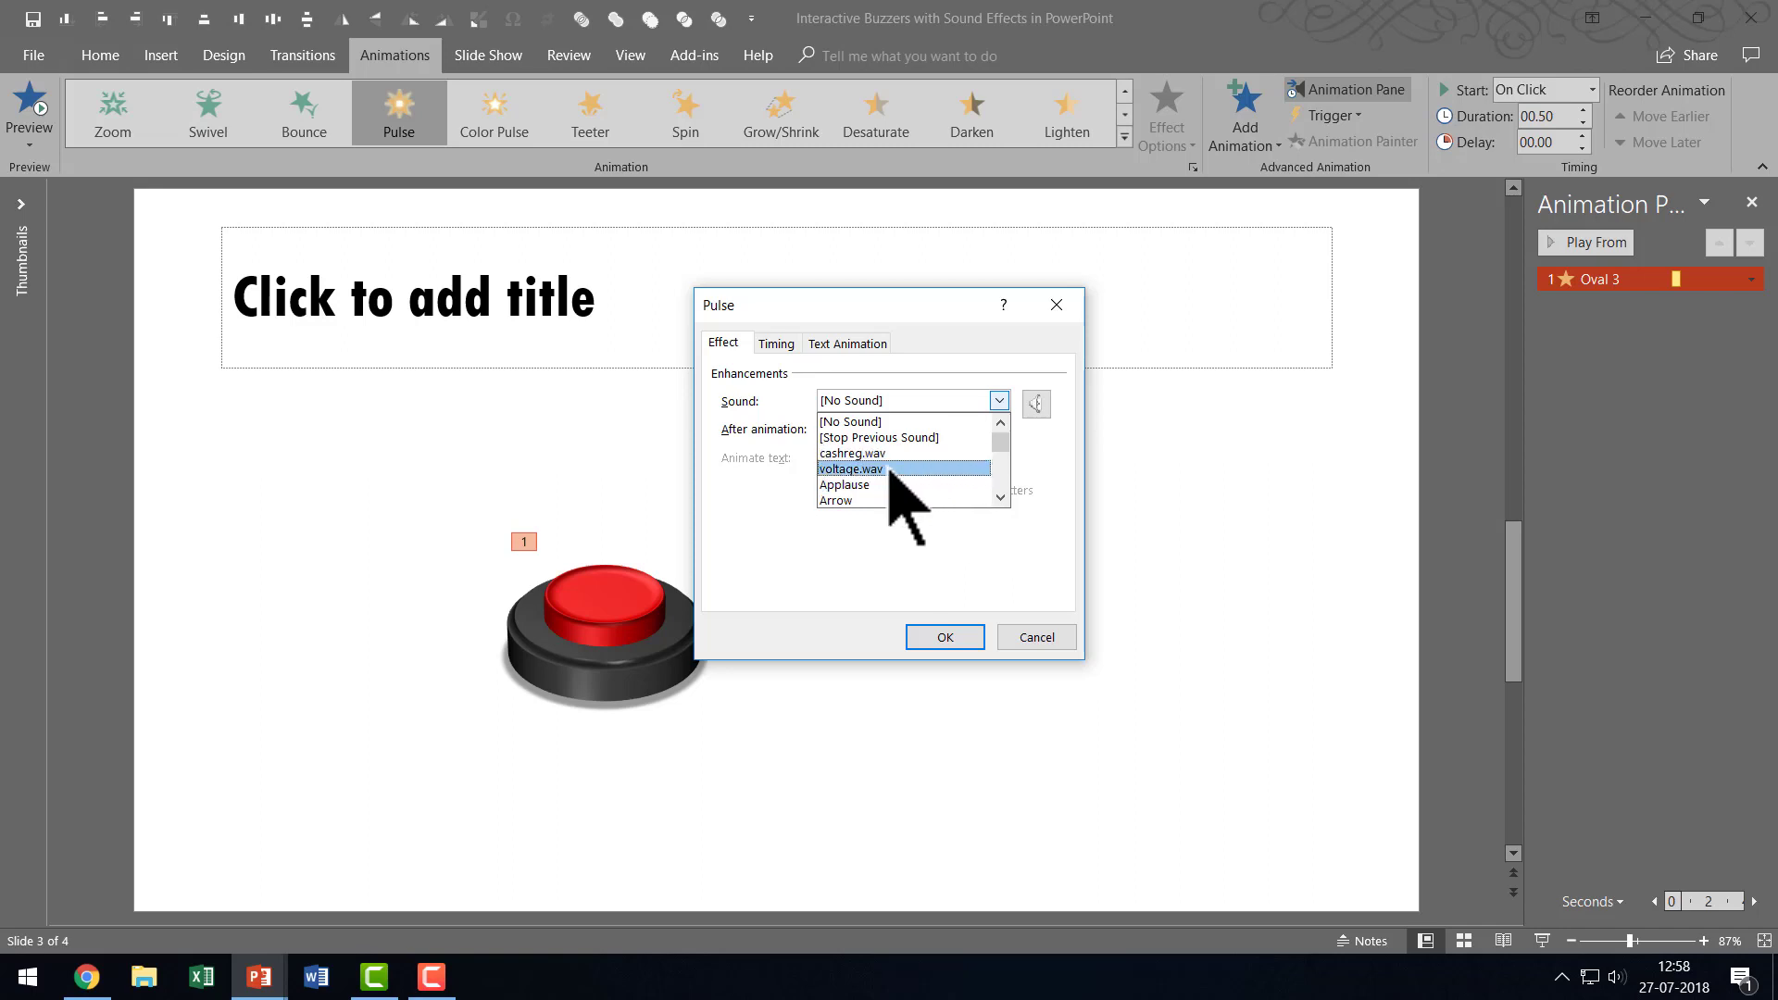
drag(1000, 443, 1007, 479)
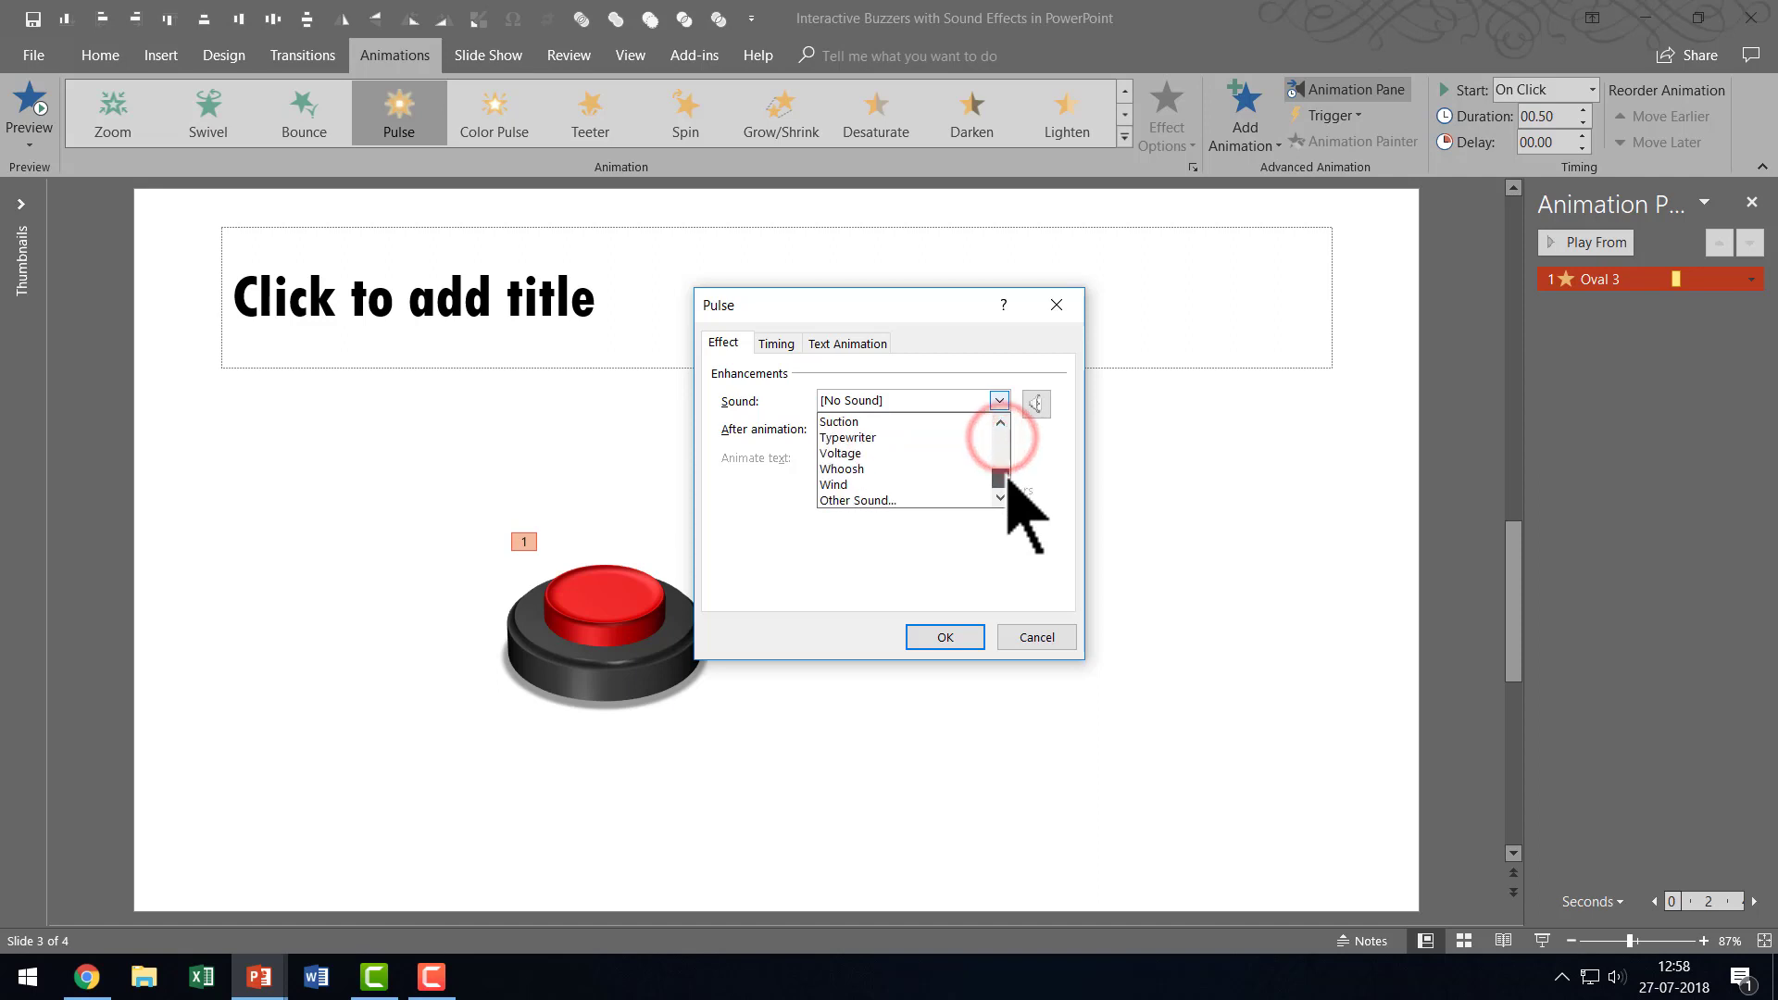
click(866, 454)
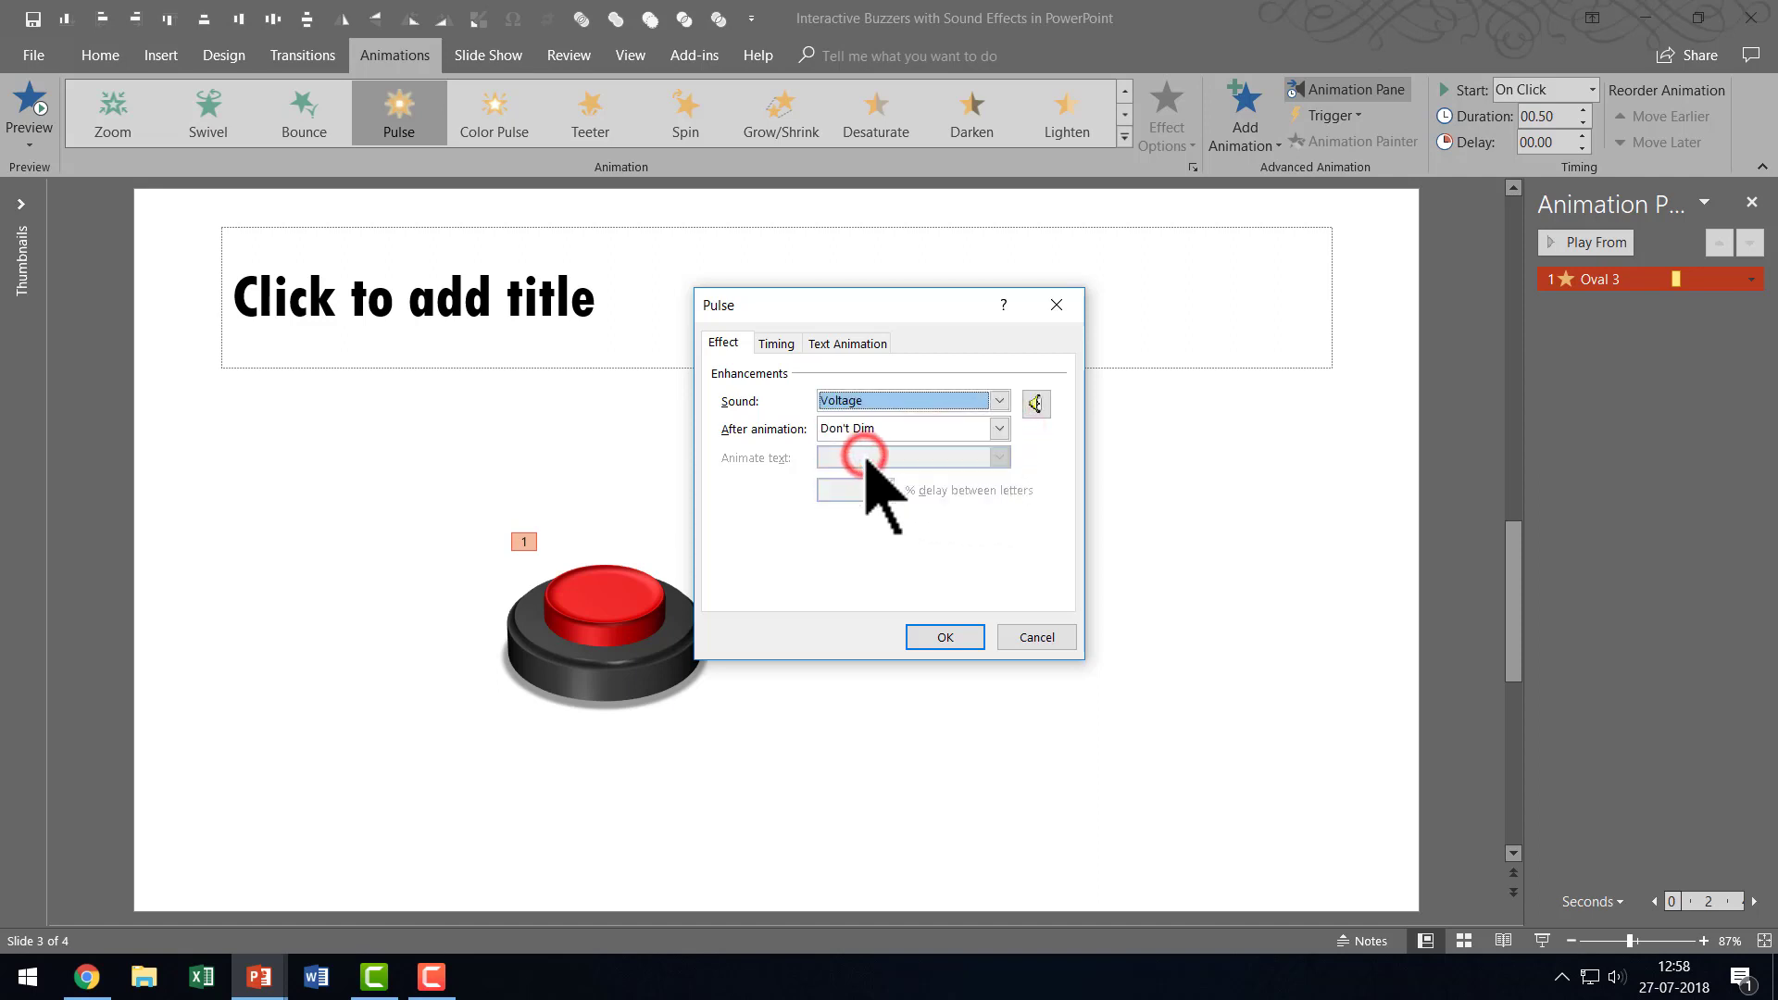
click(1037, 403)
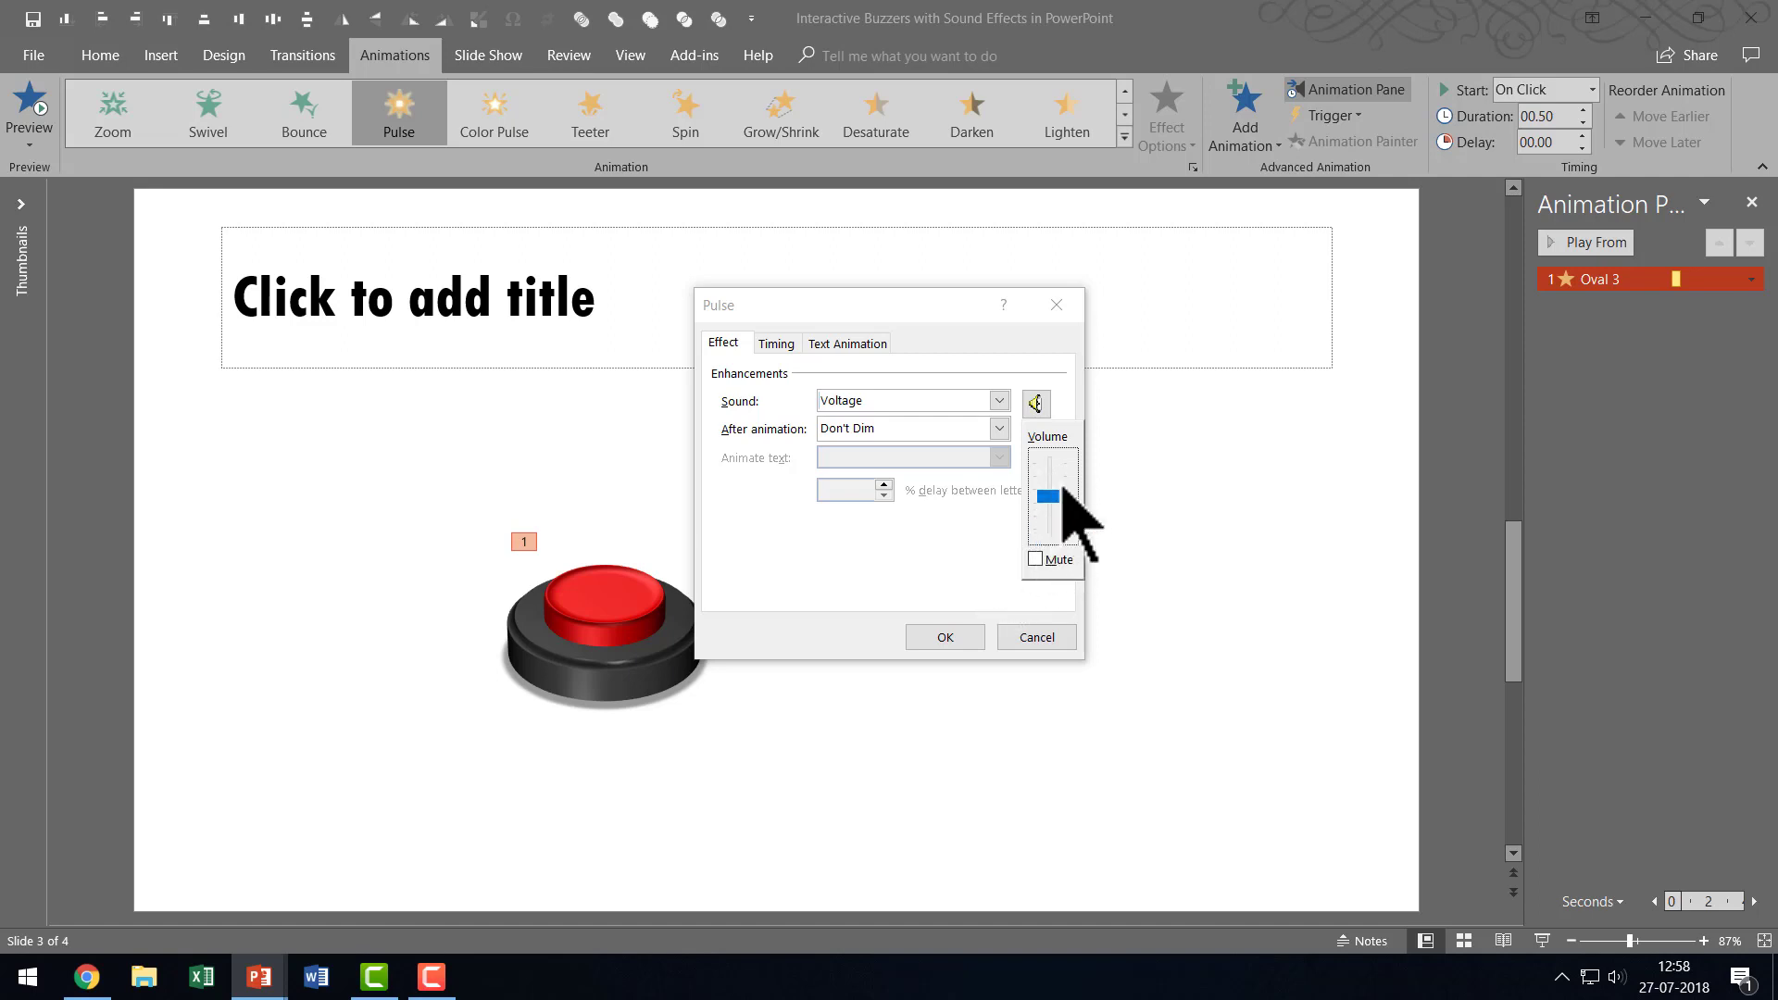
click(973, 523)
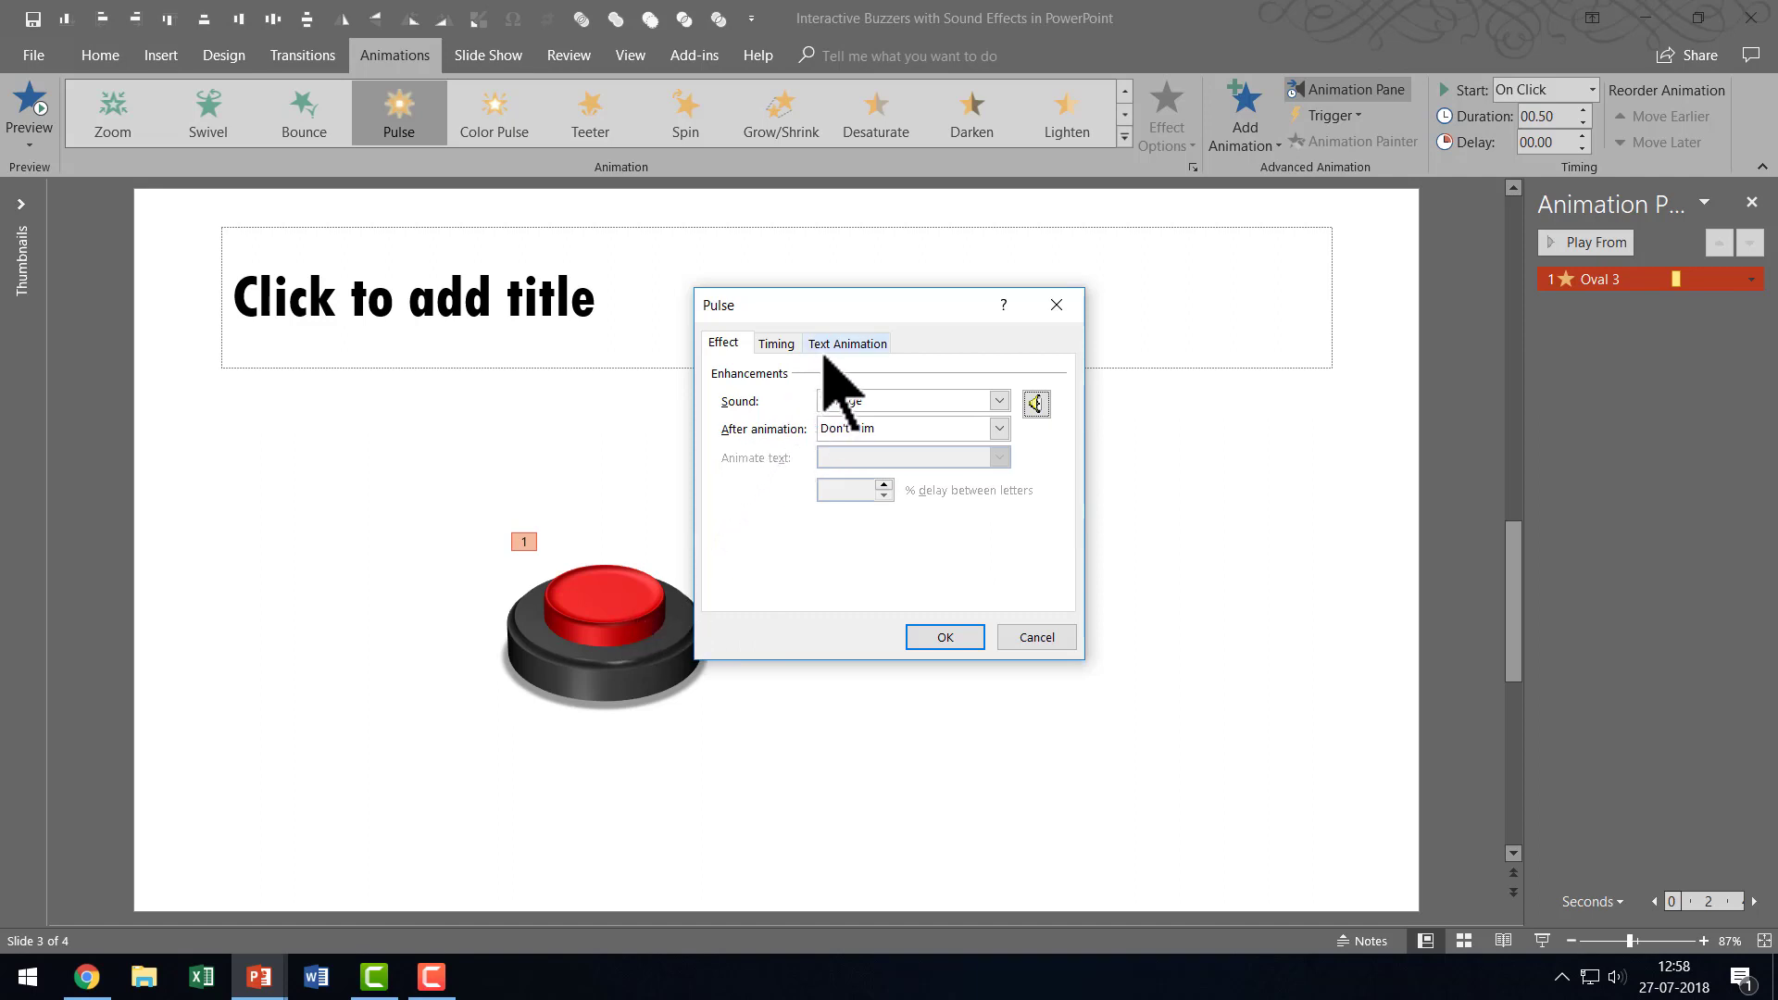
Set the Pulse timing trigger to Start effect on click of Oval 3.
click(781, 339)
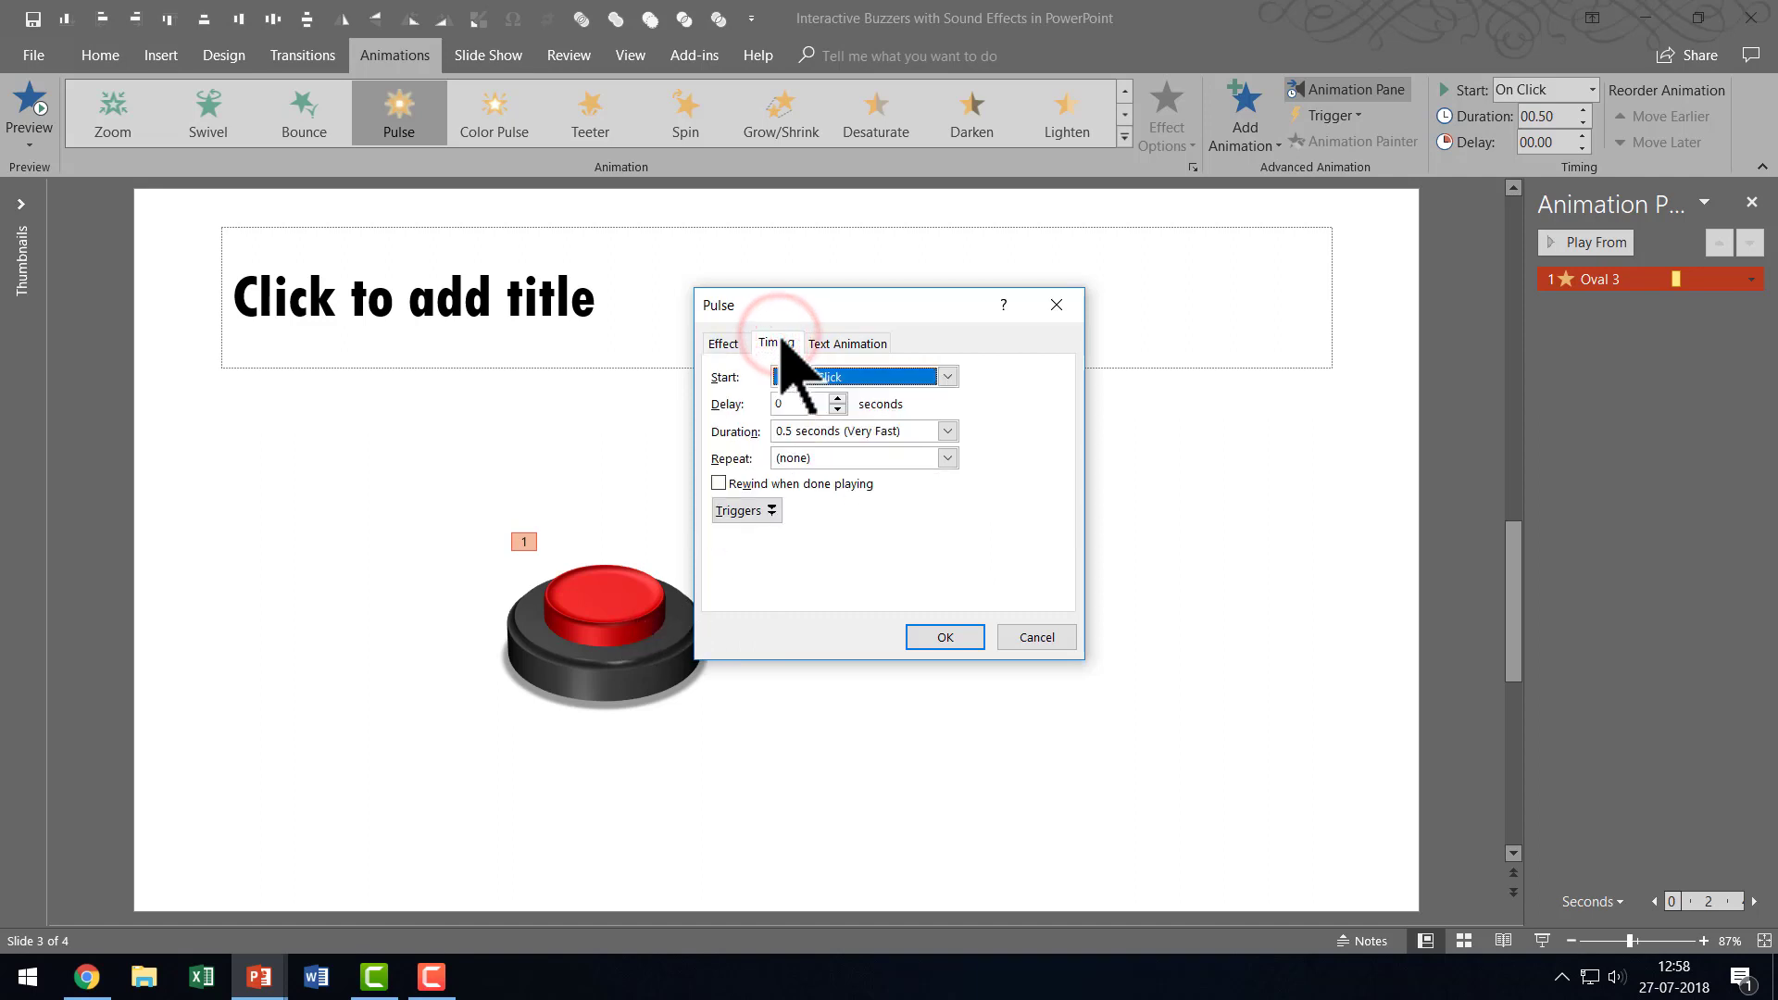
click(753, 511)
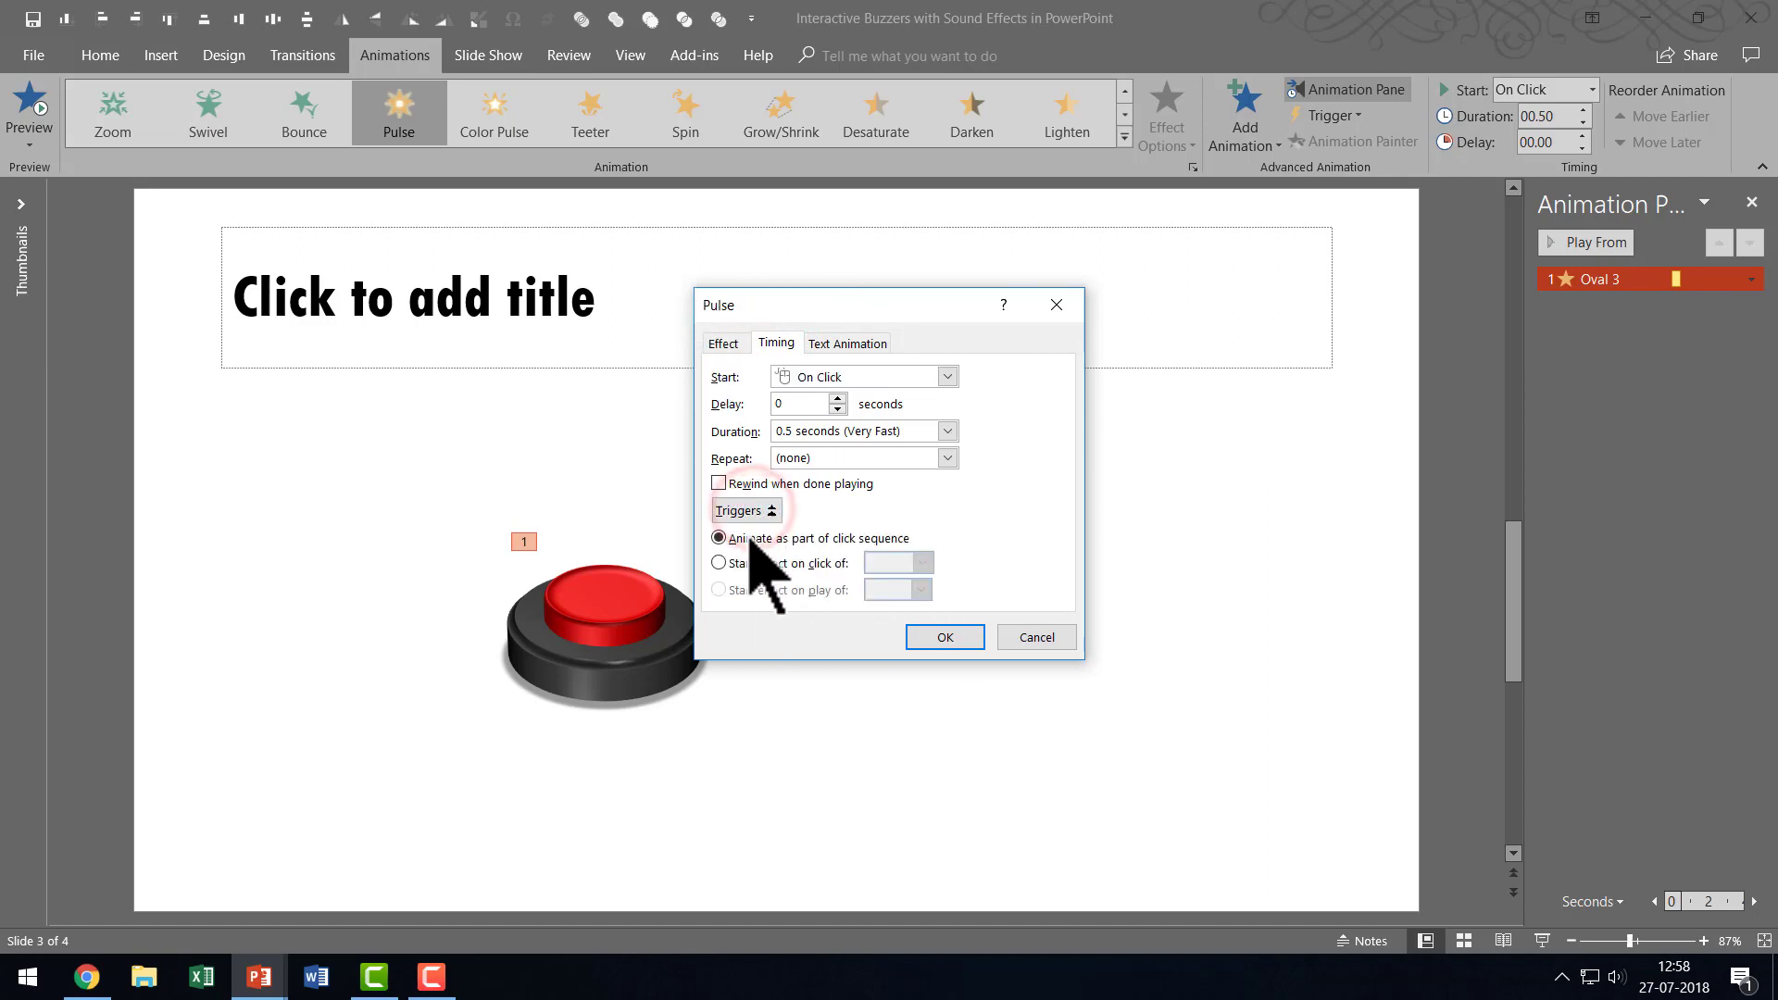
click(735, 562)
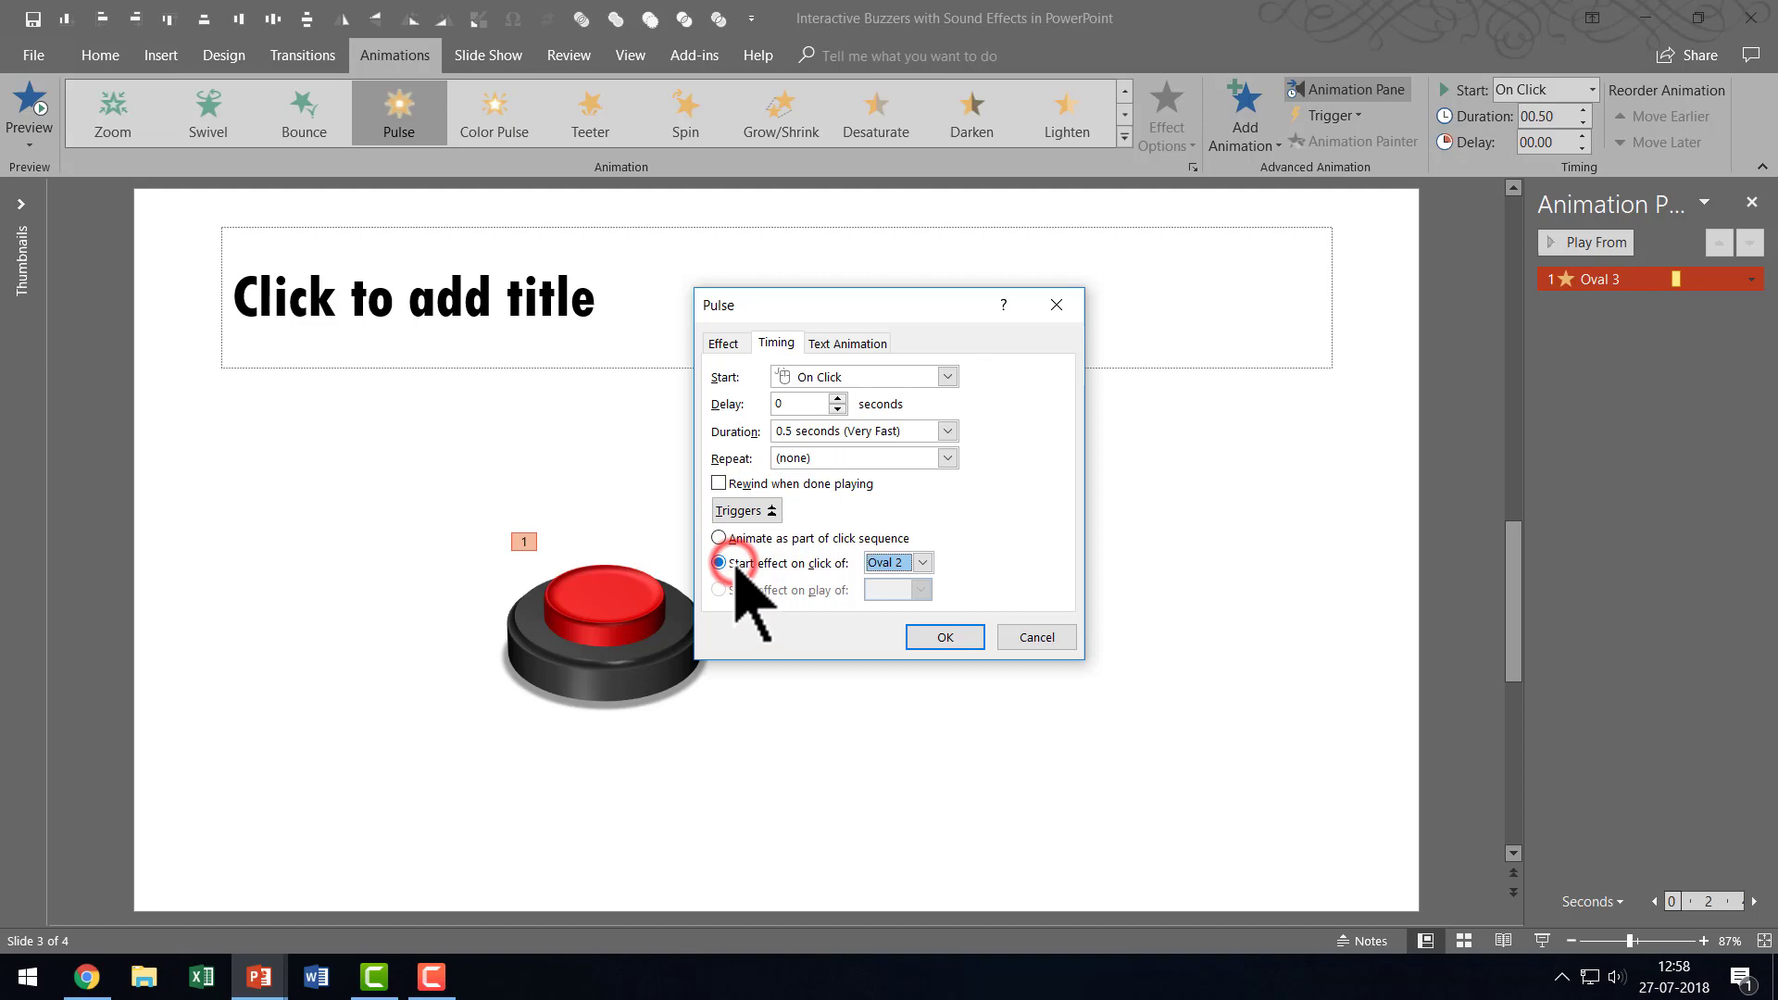
click(896, 562)
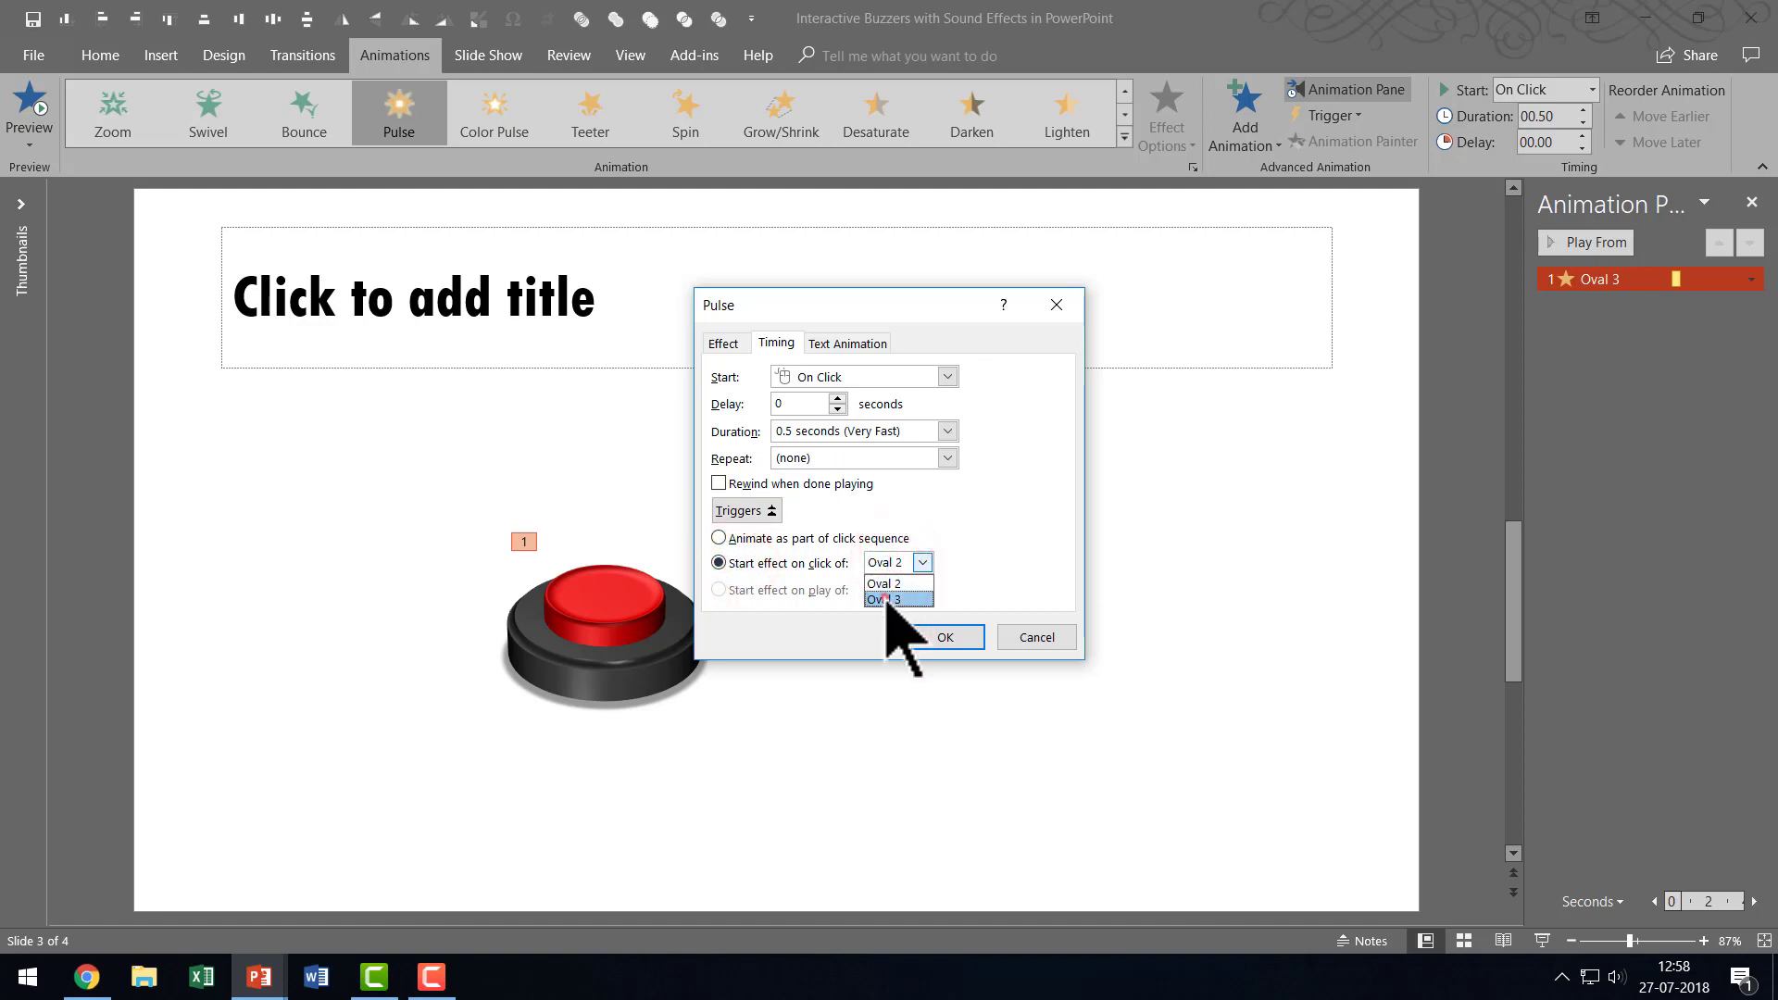
click(886, 599)
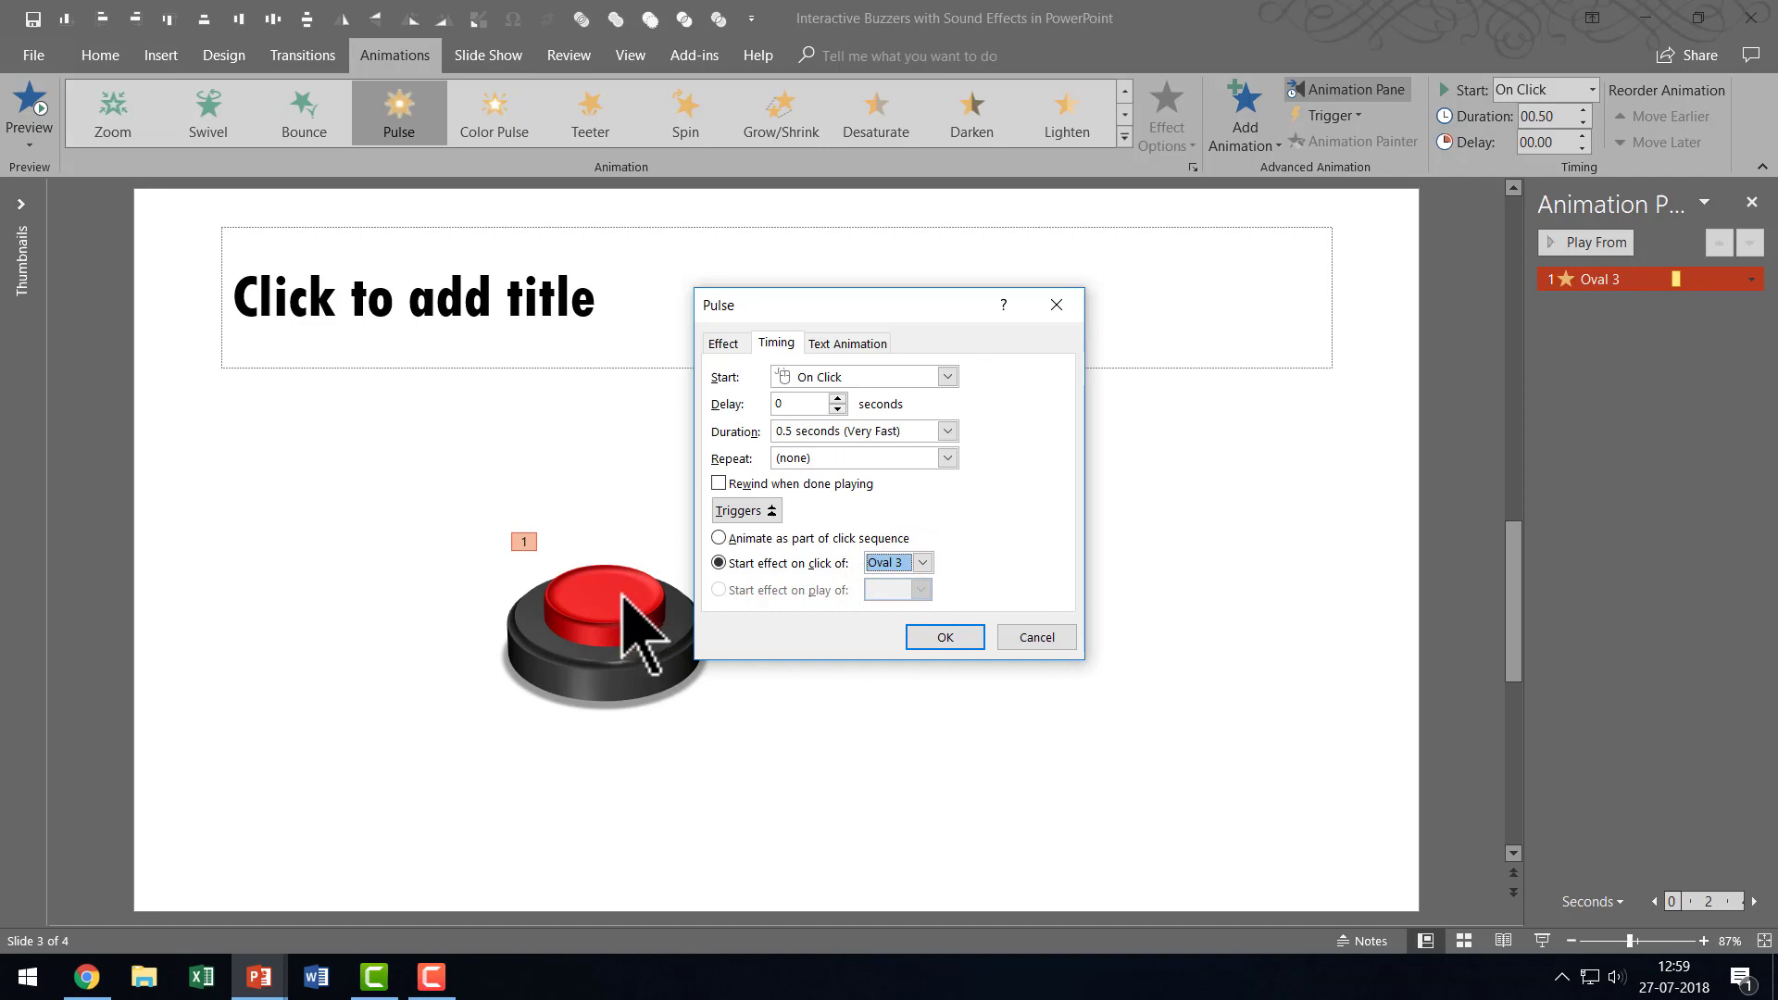
click(959, 639)
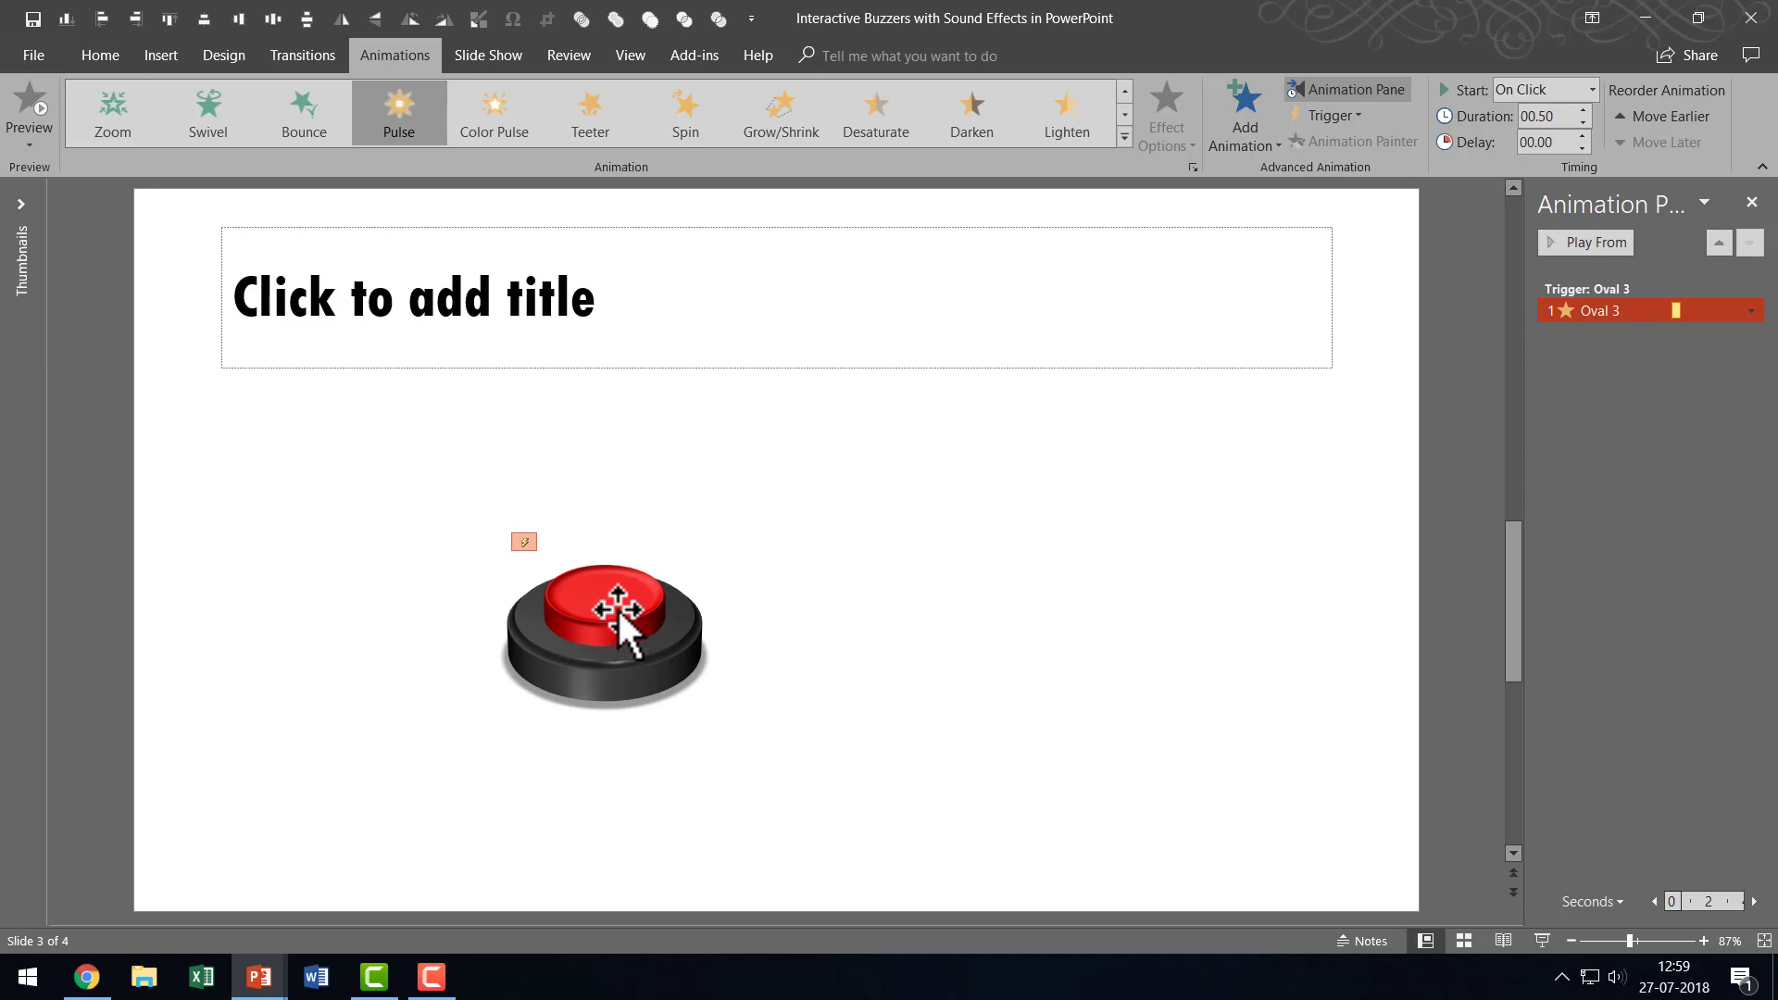
Rename the Oval 3 shape to 'Red Button' in the Selection Pane.
click(617, 607)
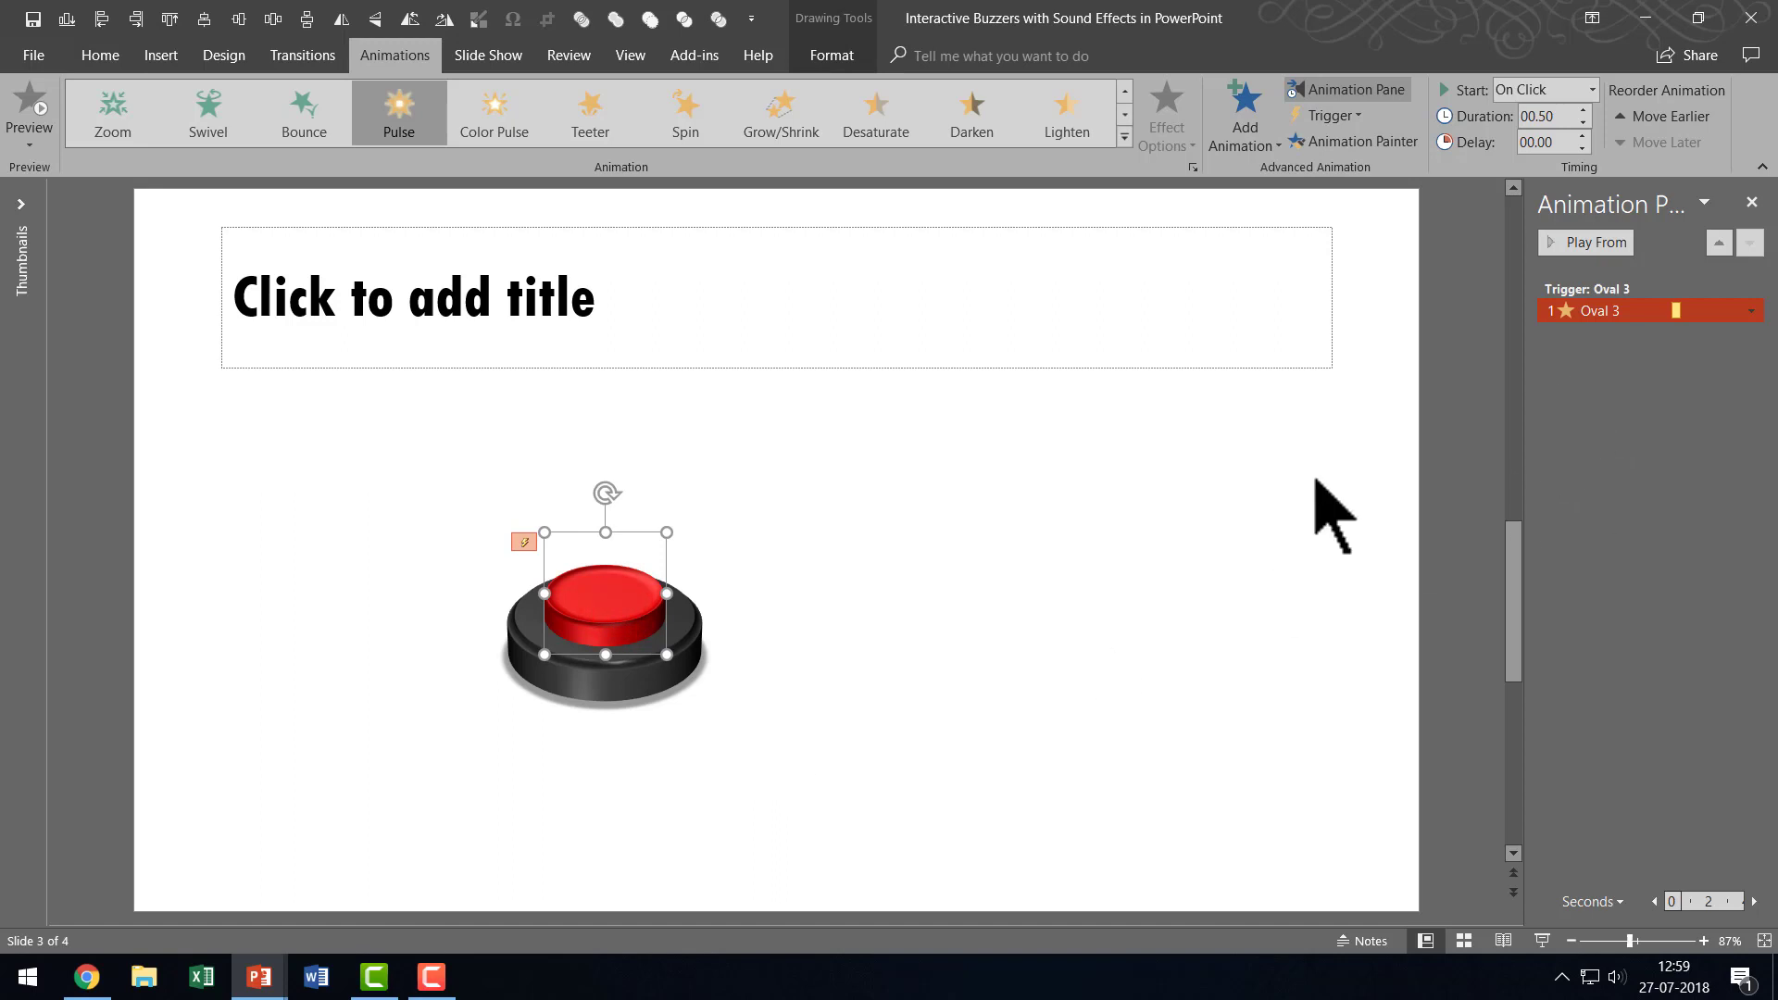
click(861, 58)
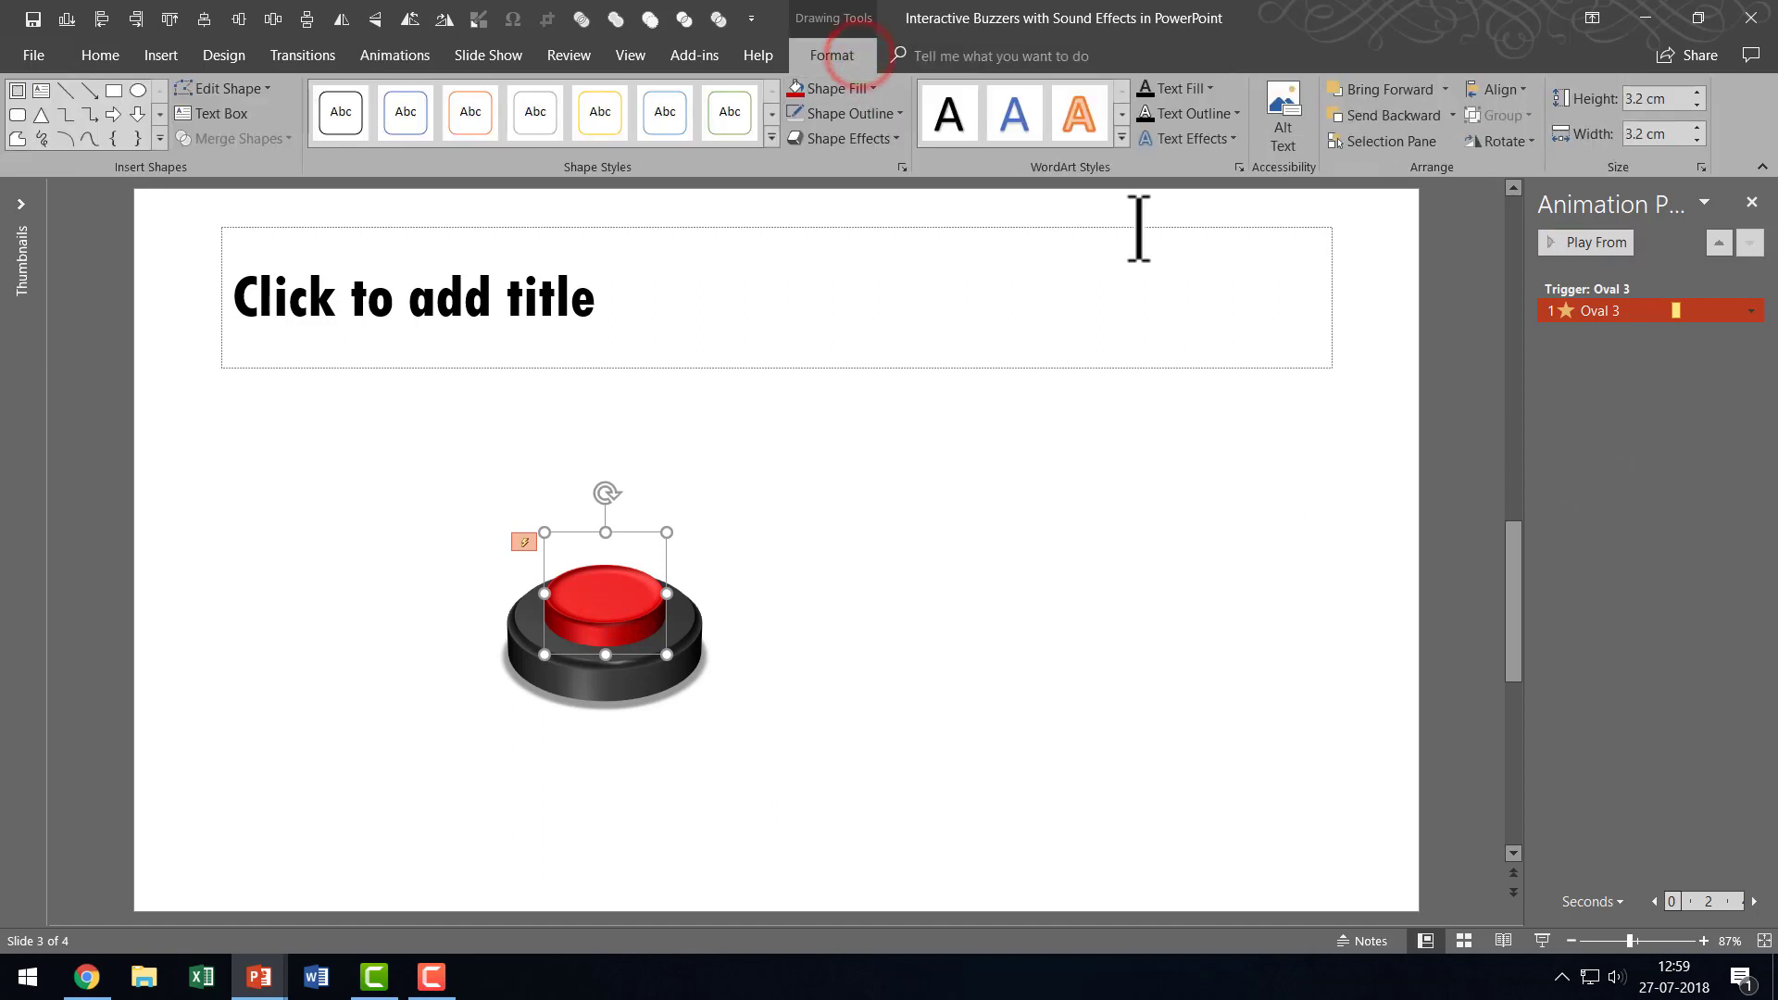
click(1376, 144)
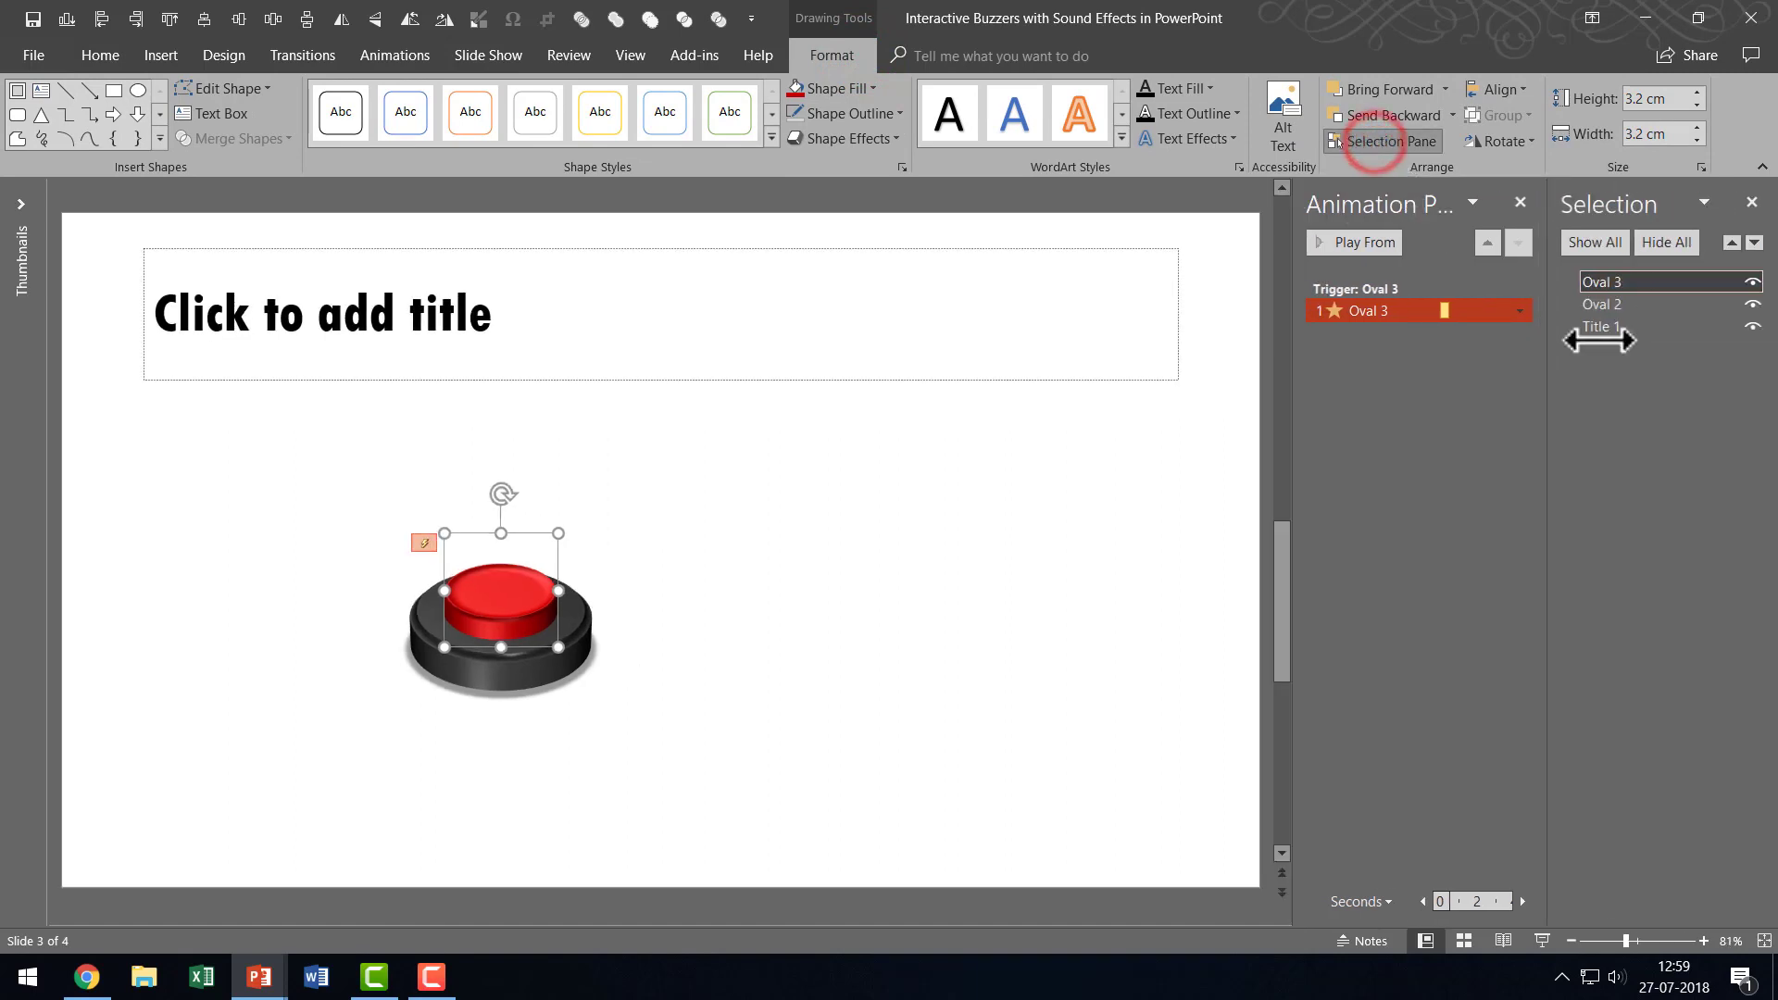
double_click(1647, 279)
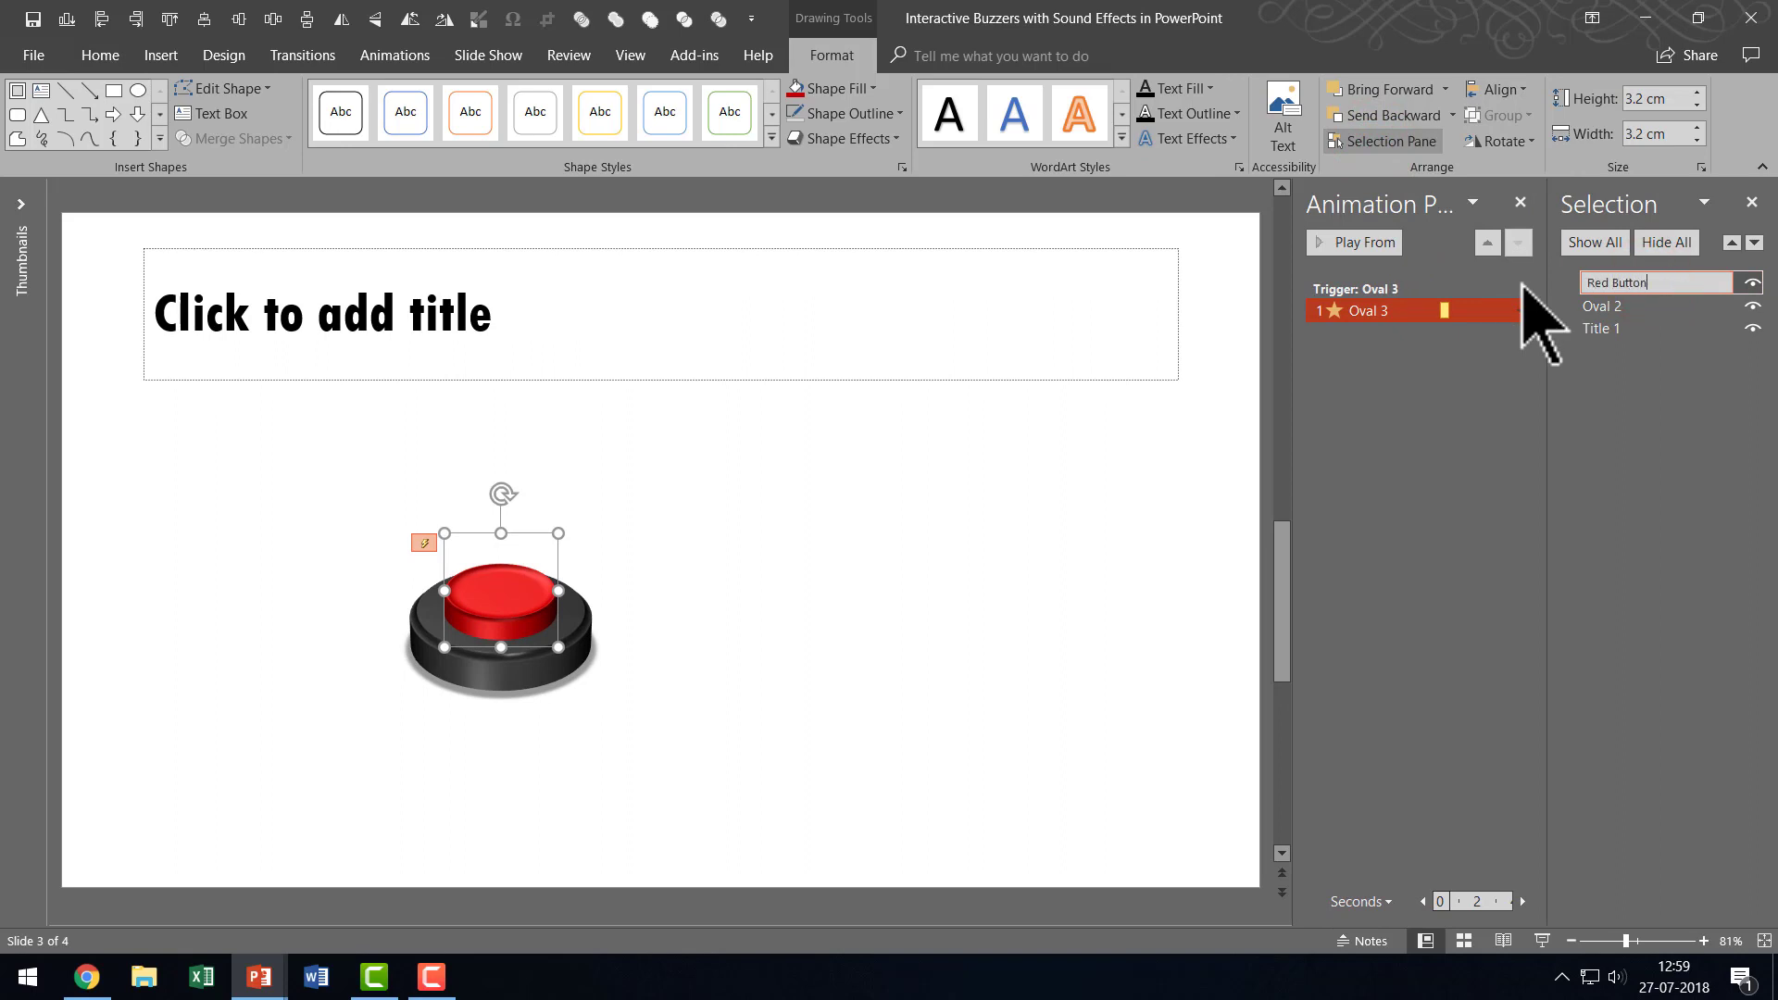
key(Return)
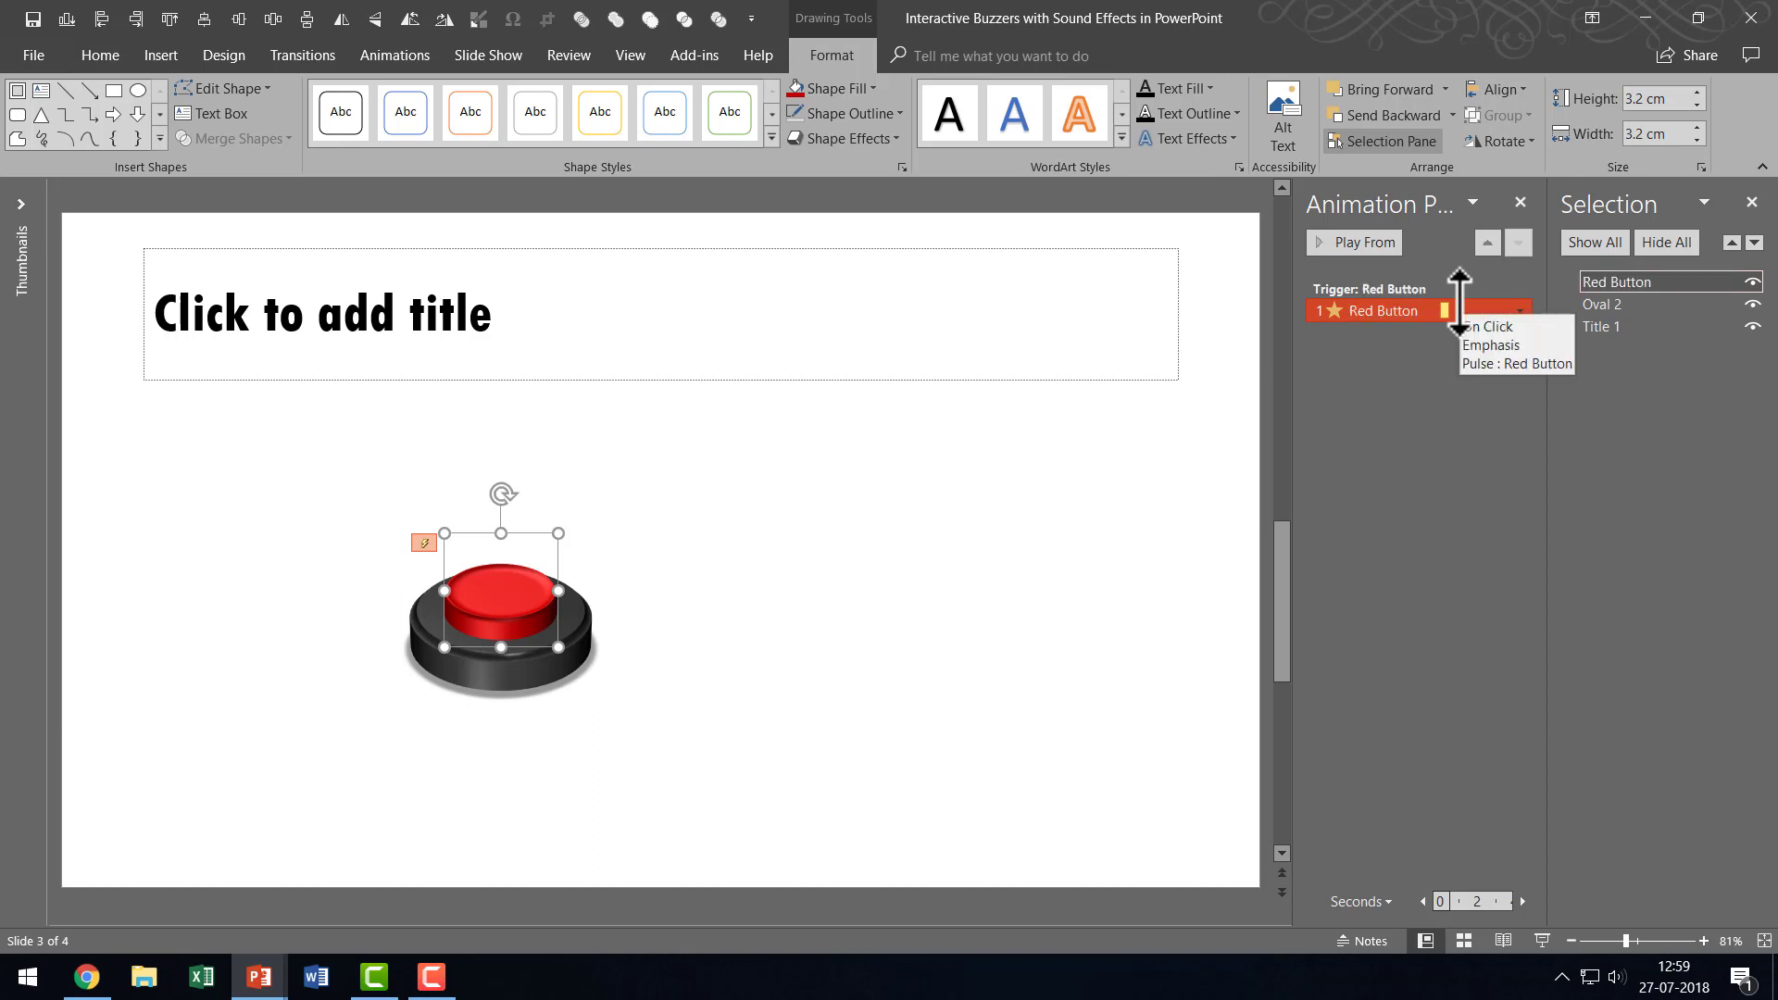
click(1752, 201)
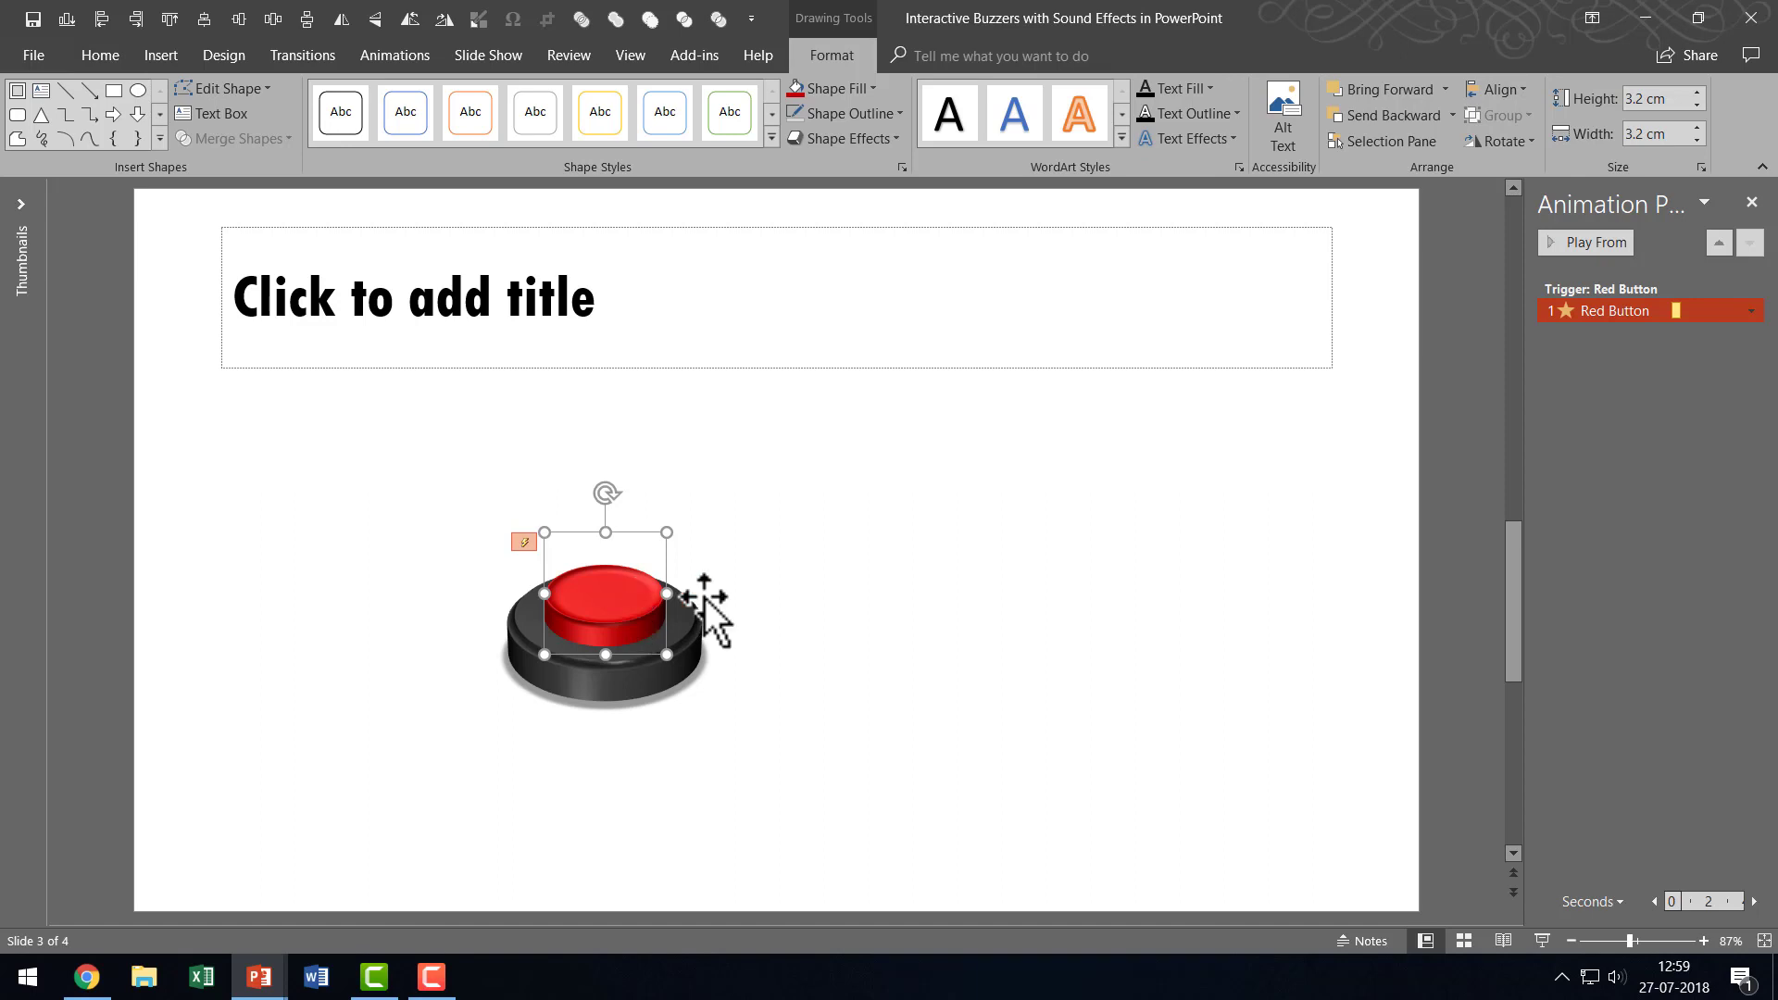
click(828, 611)
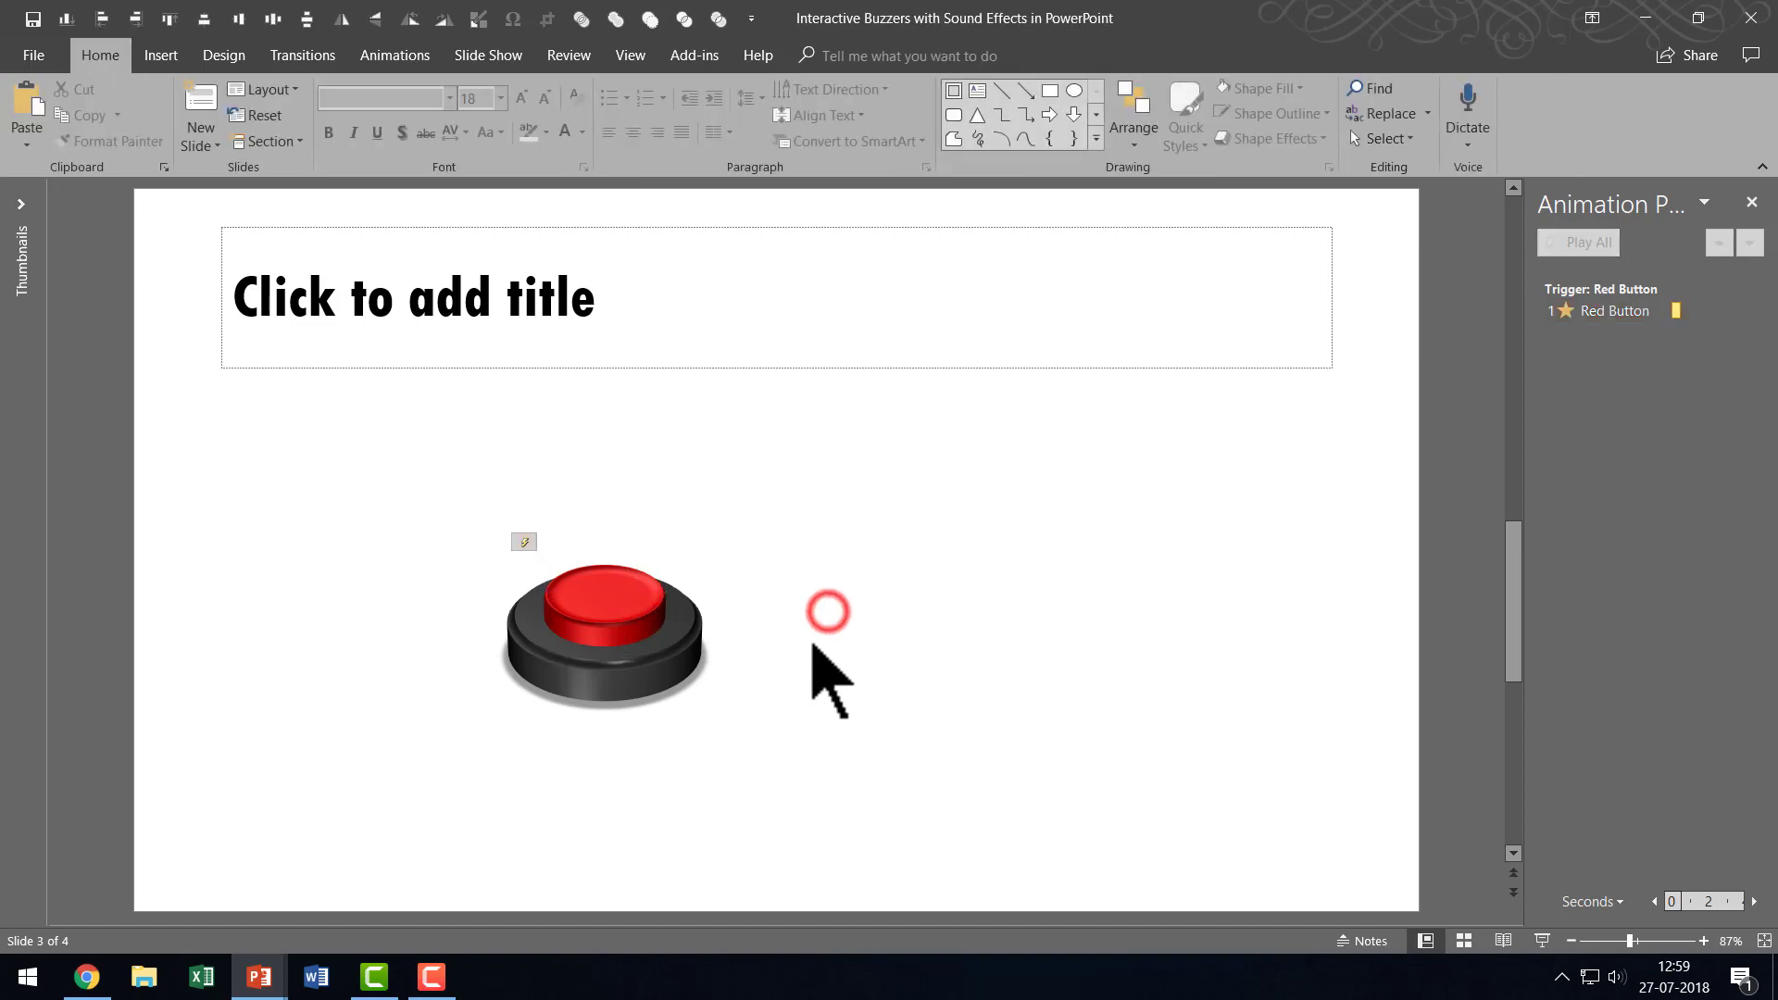
click(1543, 941)
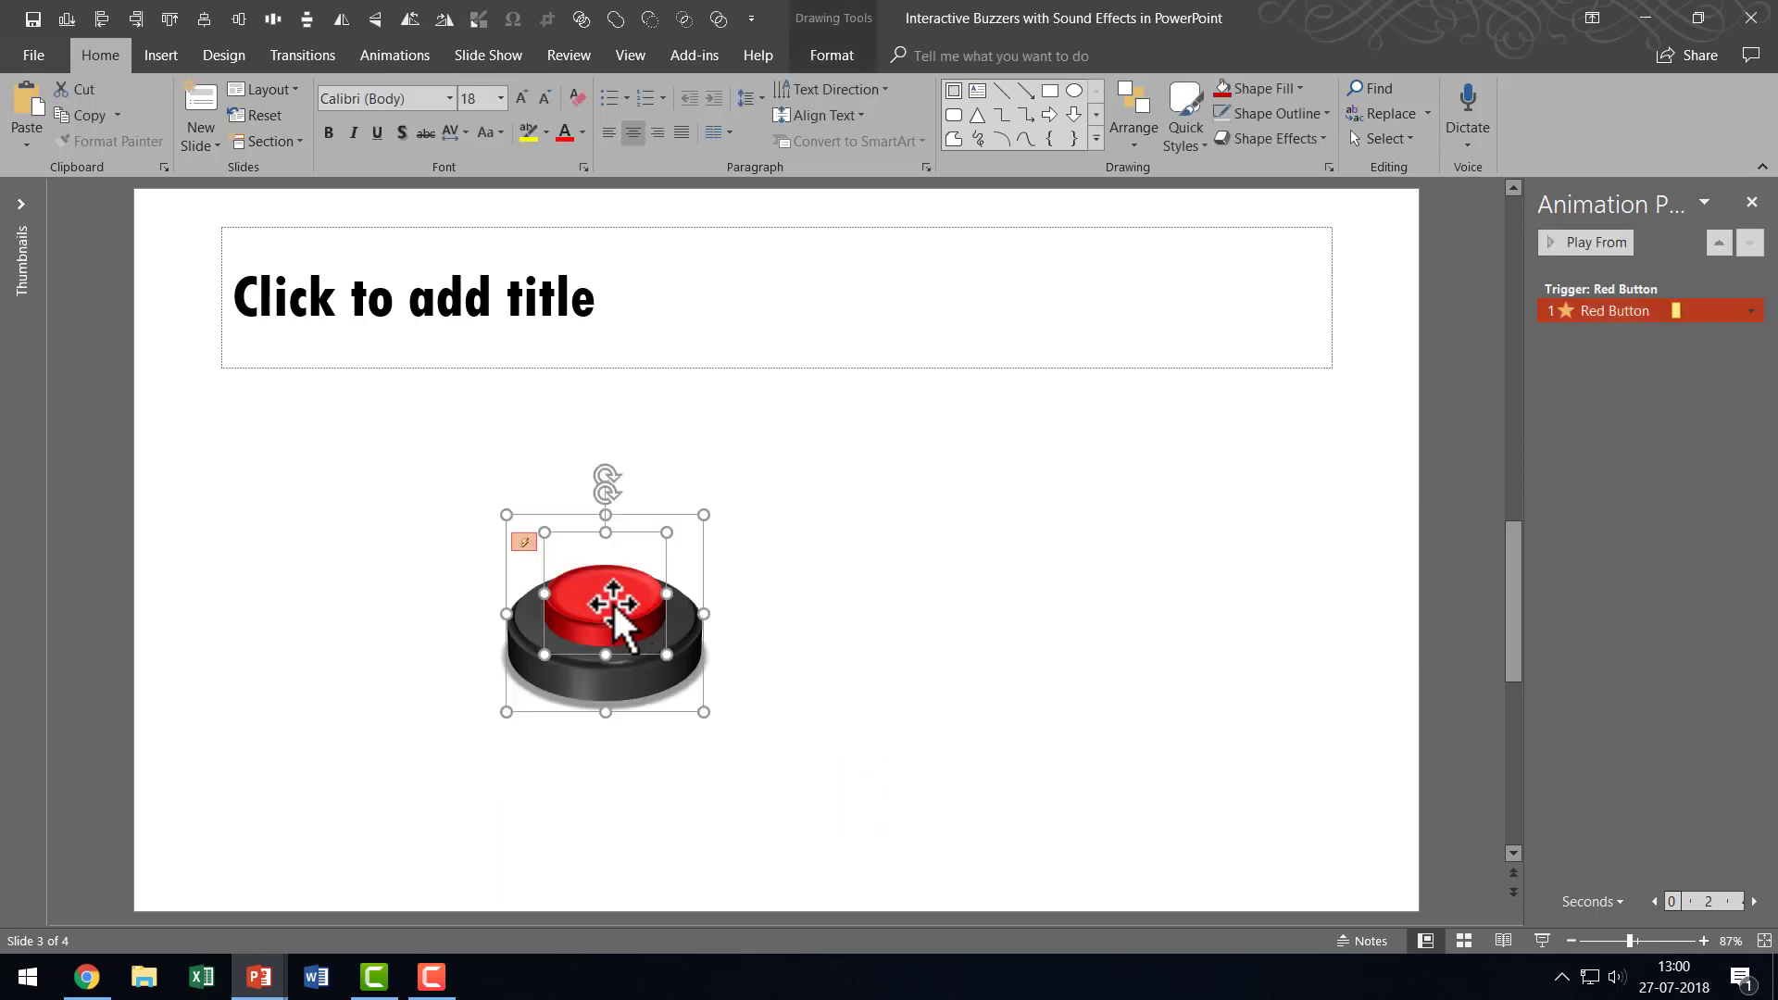
Duplicate the red buzzer to its right and fill the copy green.
drag(625, 604, 1019, 595)
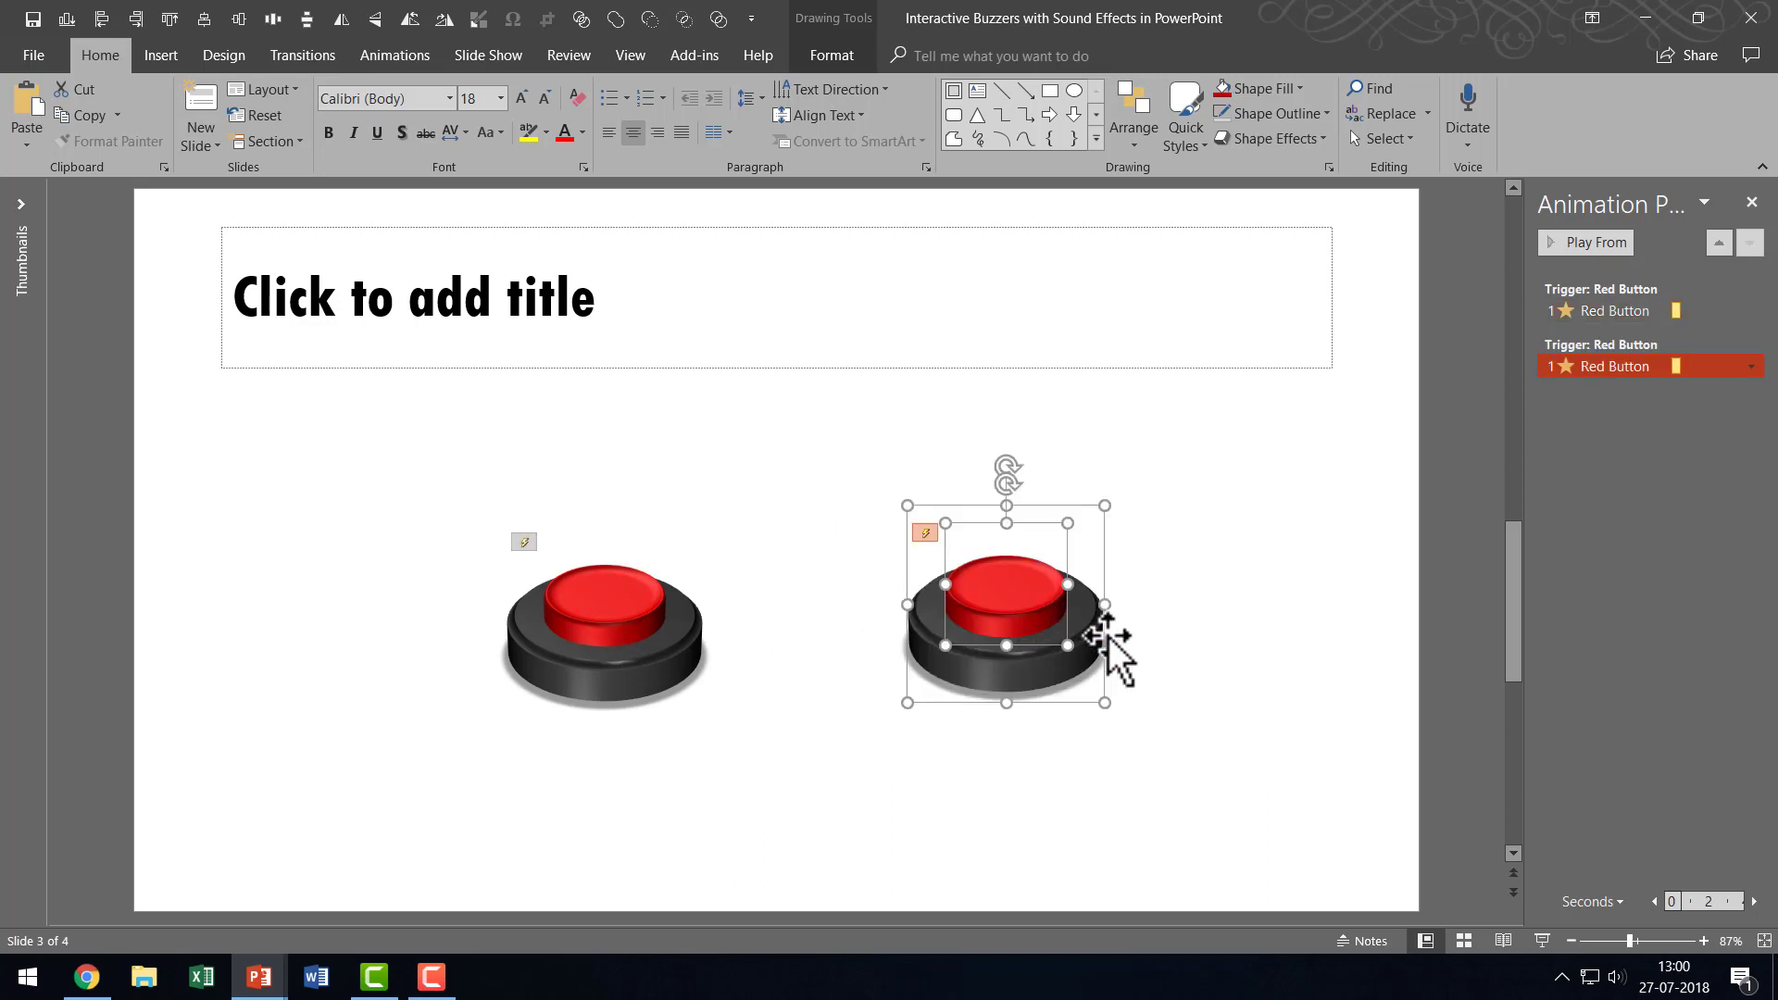
click(1165, 685)
click(969, 596)
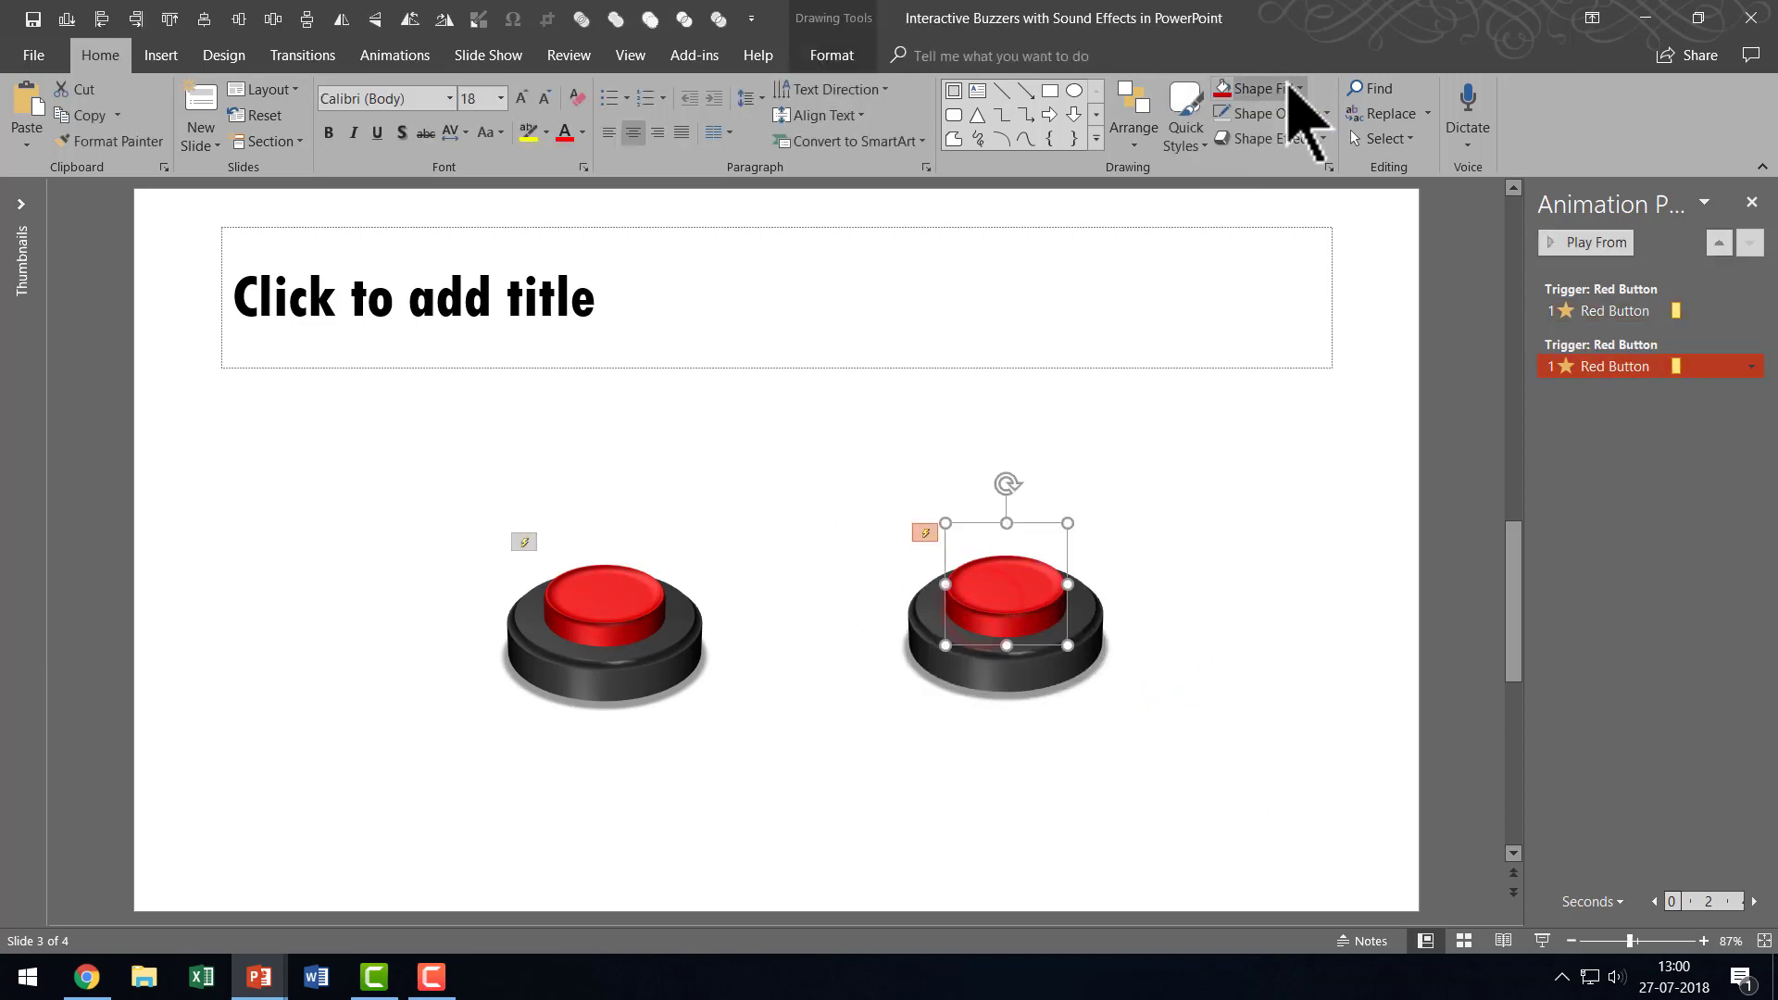
click(1286, 84)
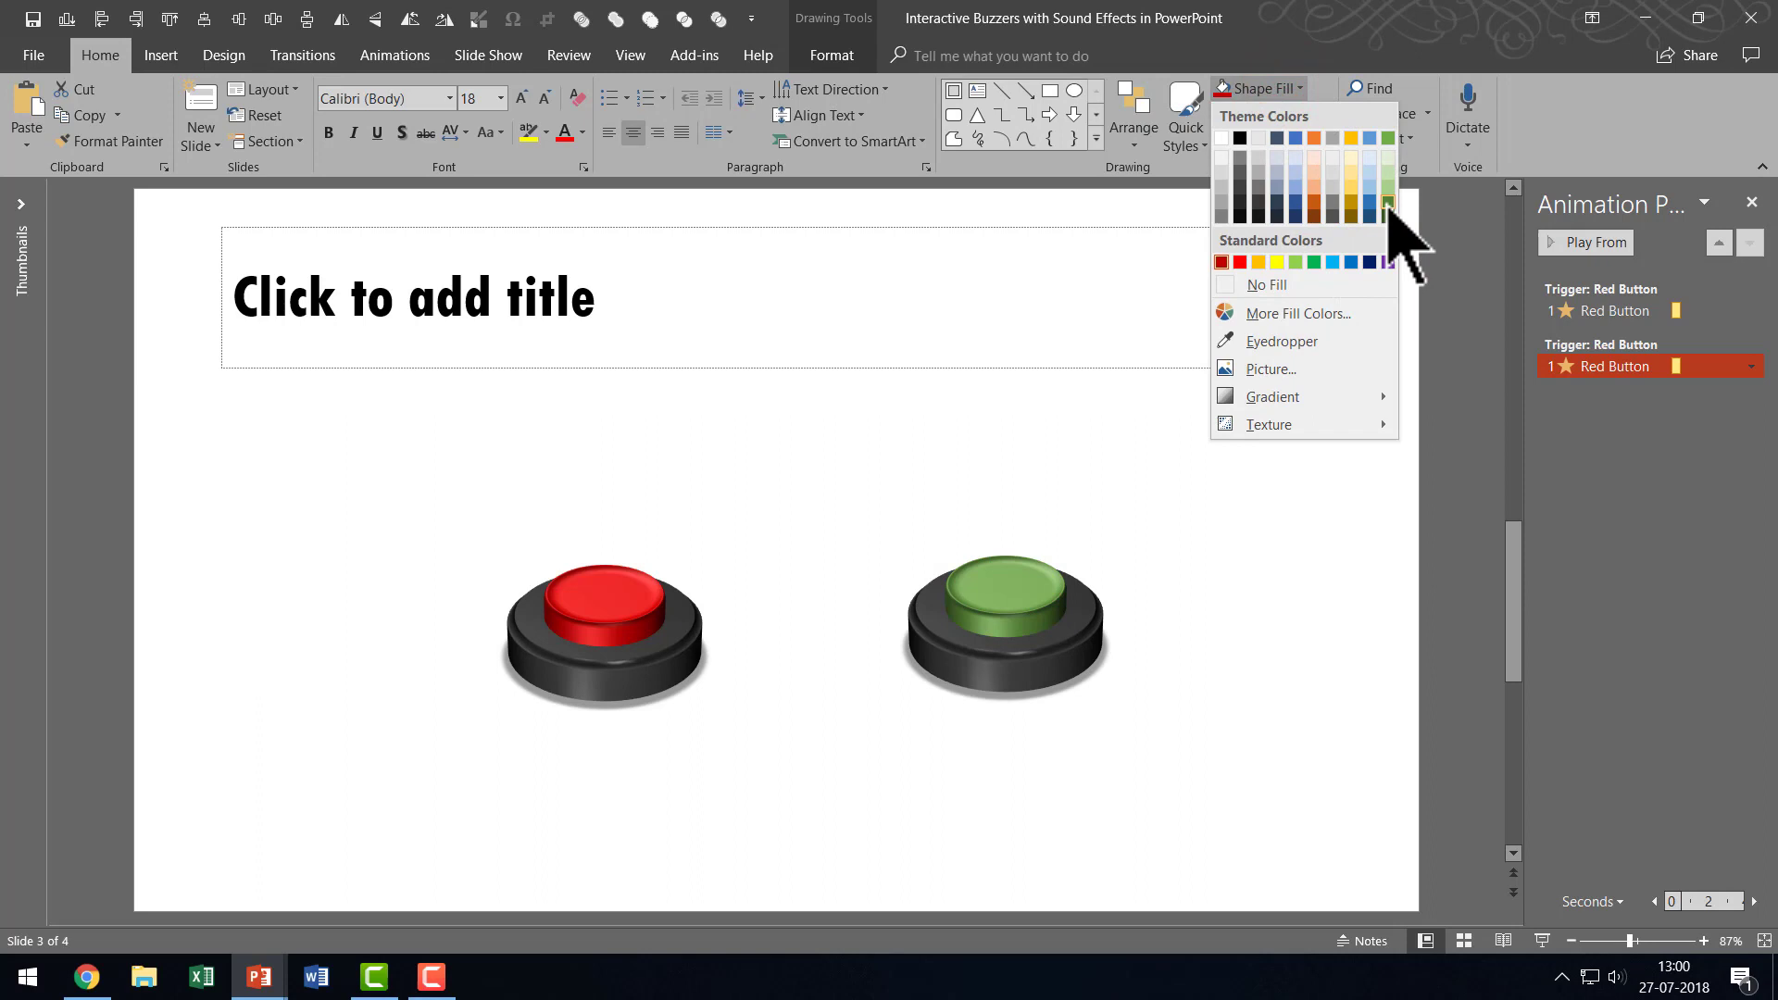
click(1387, 203)
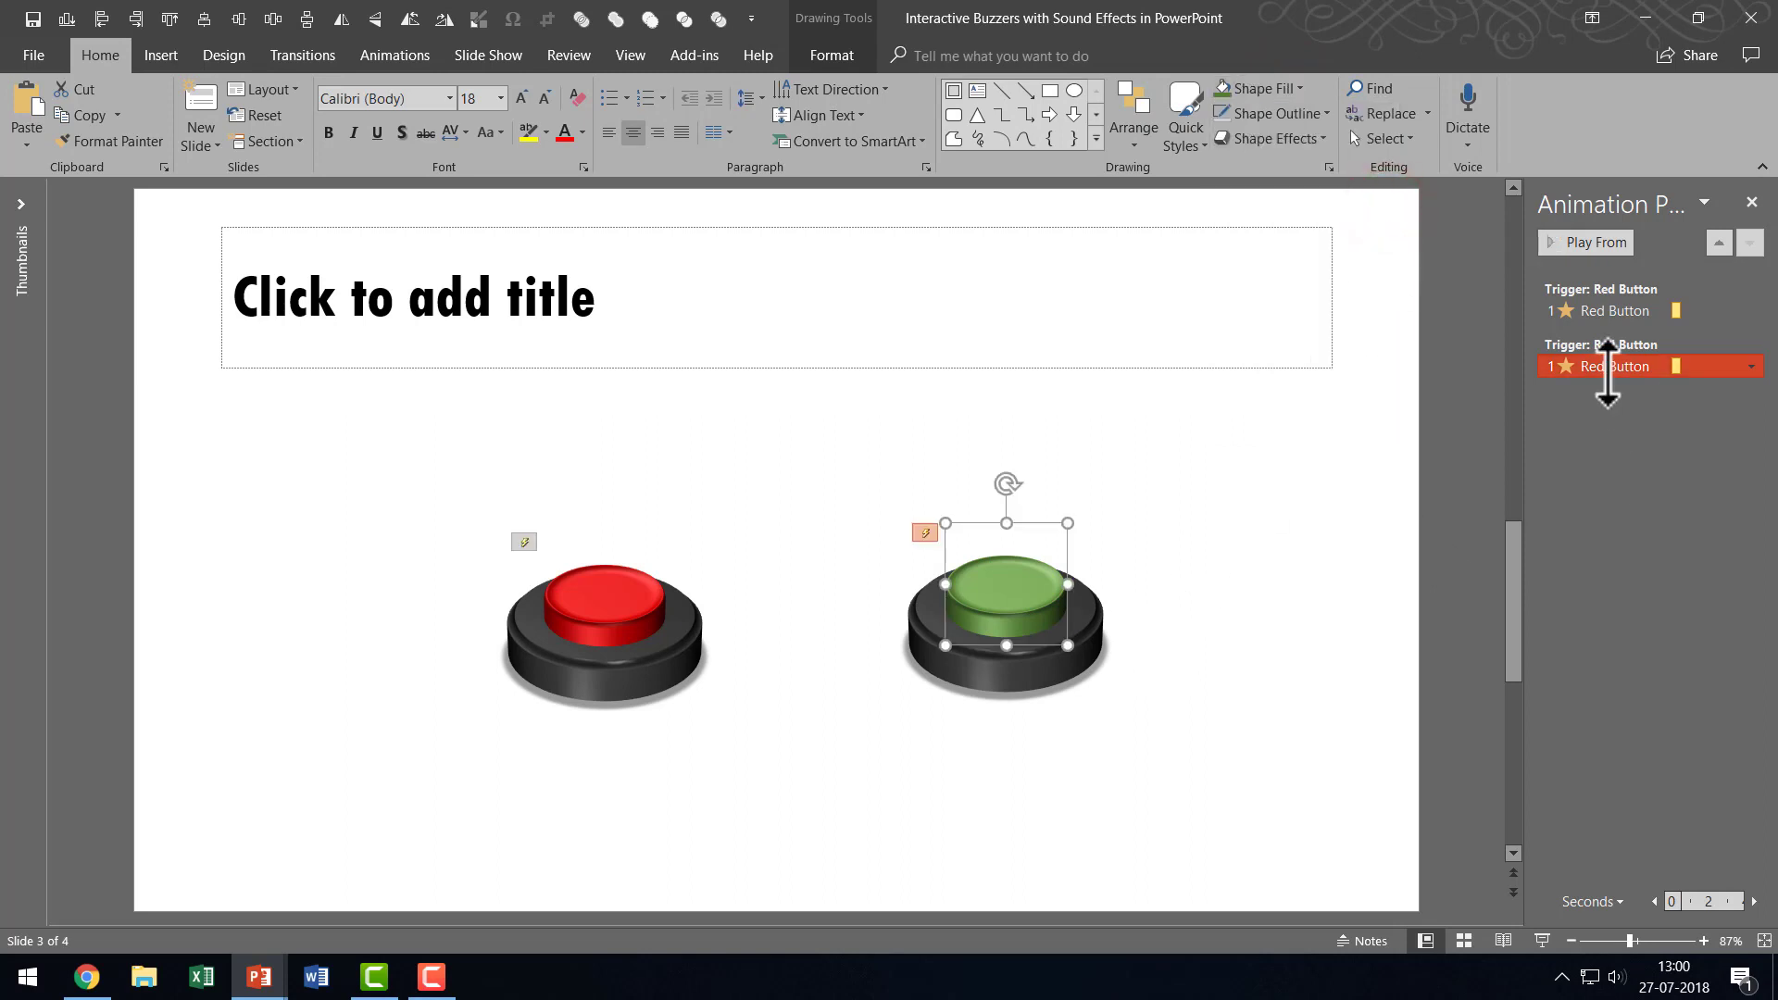
Set the green button's pulse animation sound to Cash Register.
click(1751, 367)
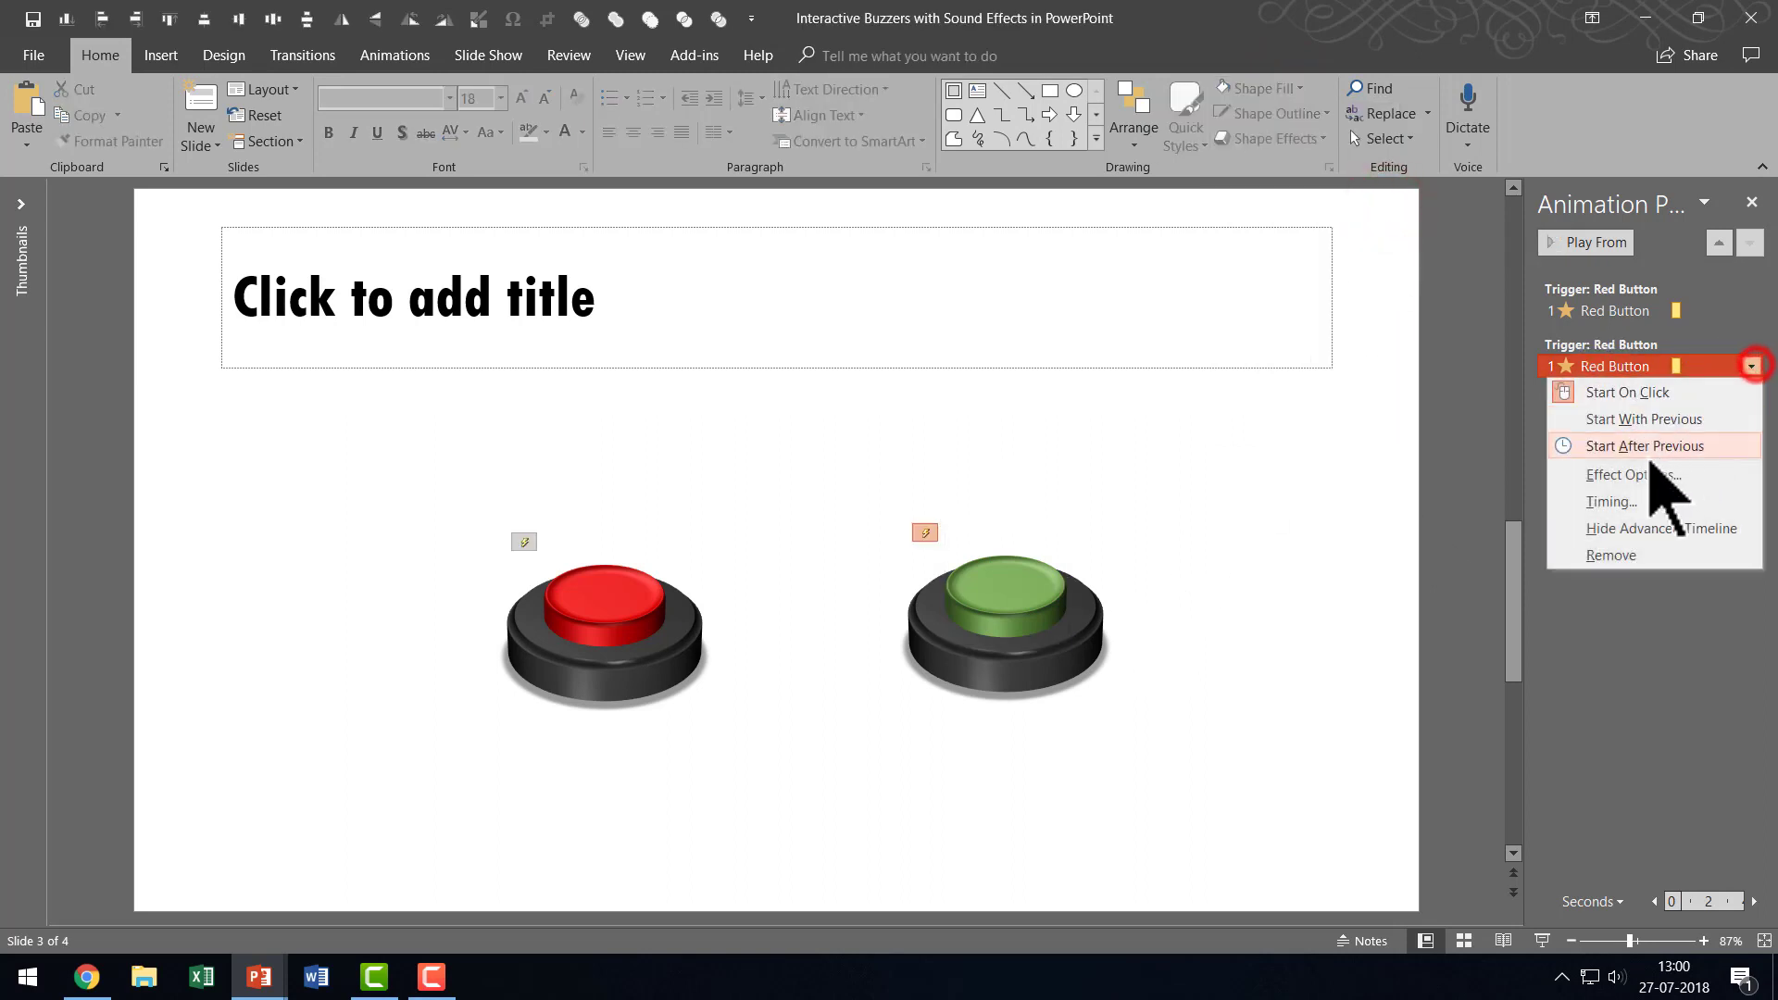
click(1647, 472)
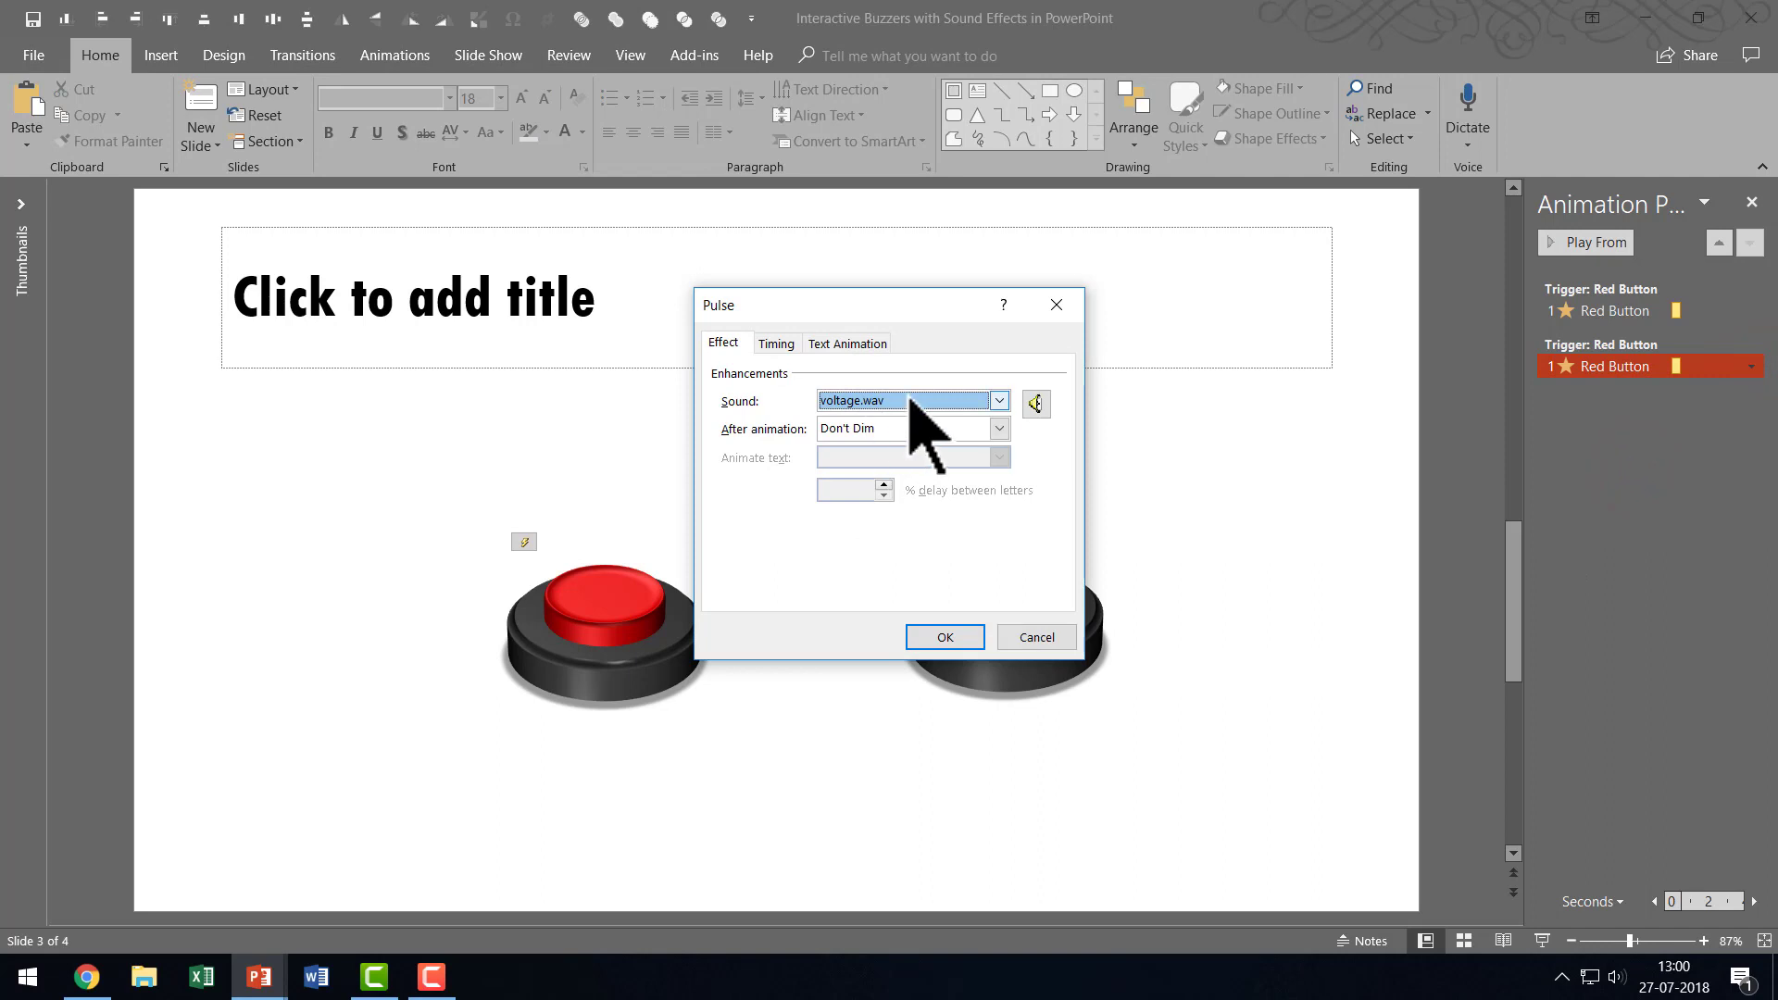
click(911, 400)
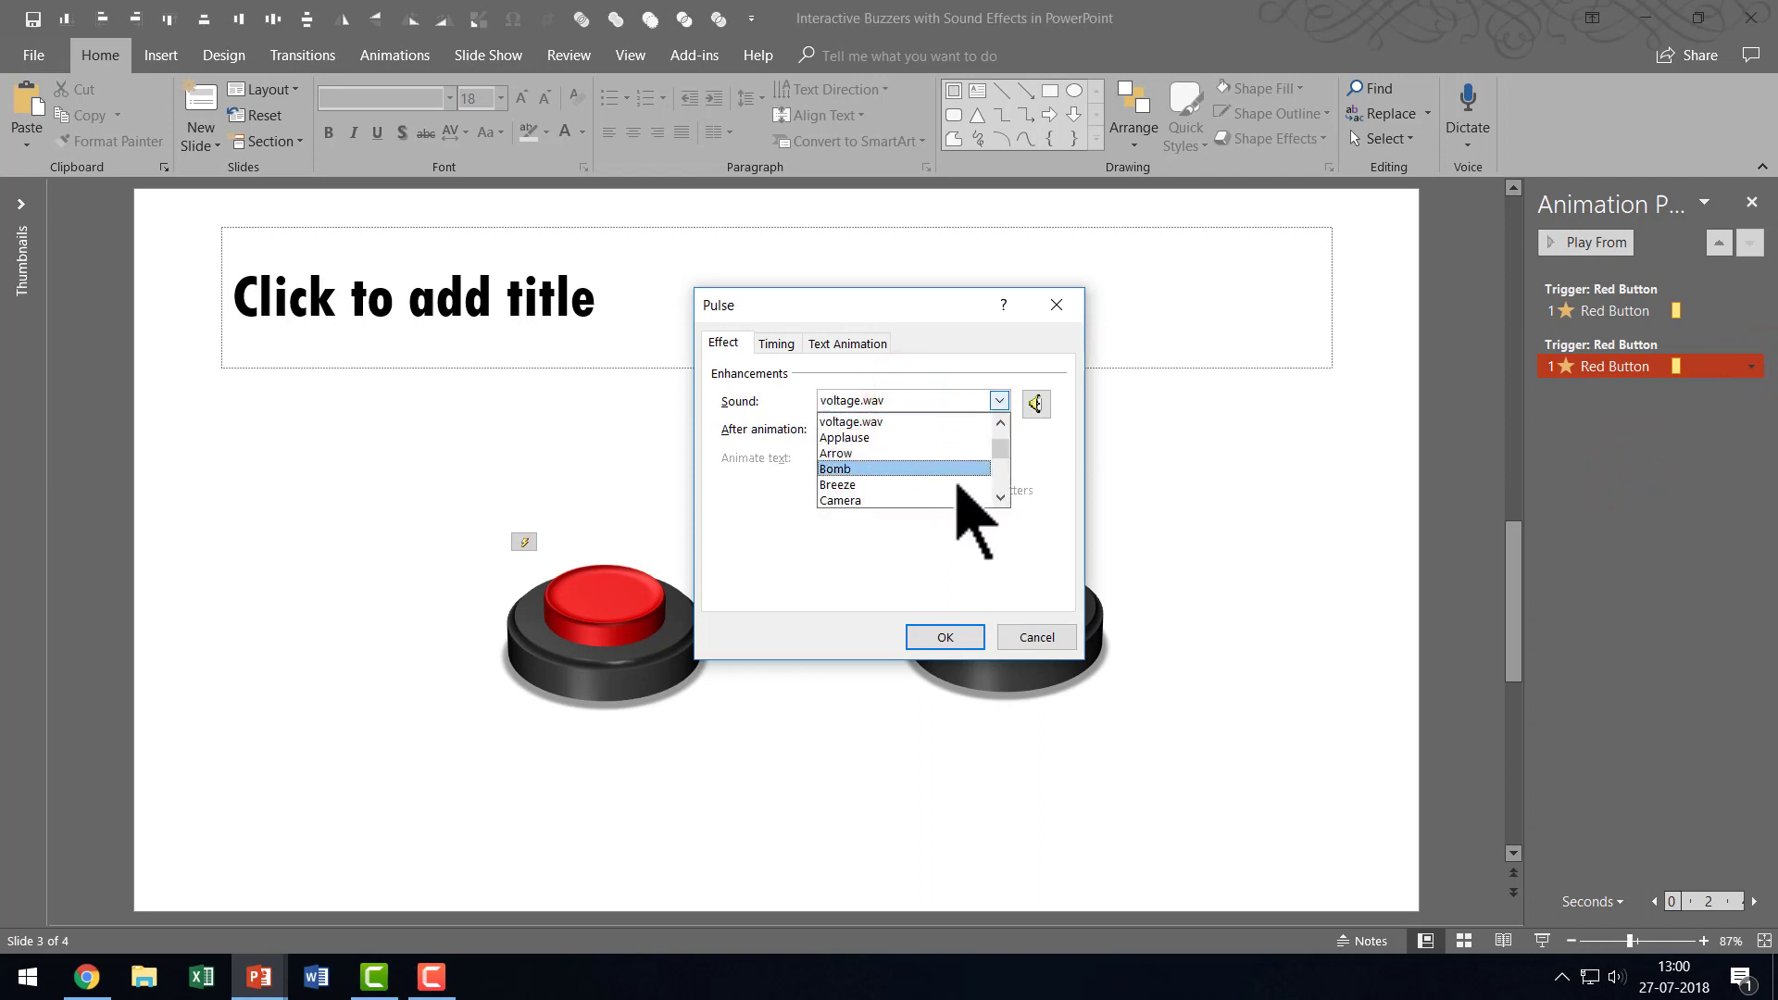
click(1000, 498)
click(1000, 498)
click(905, 485)
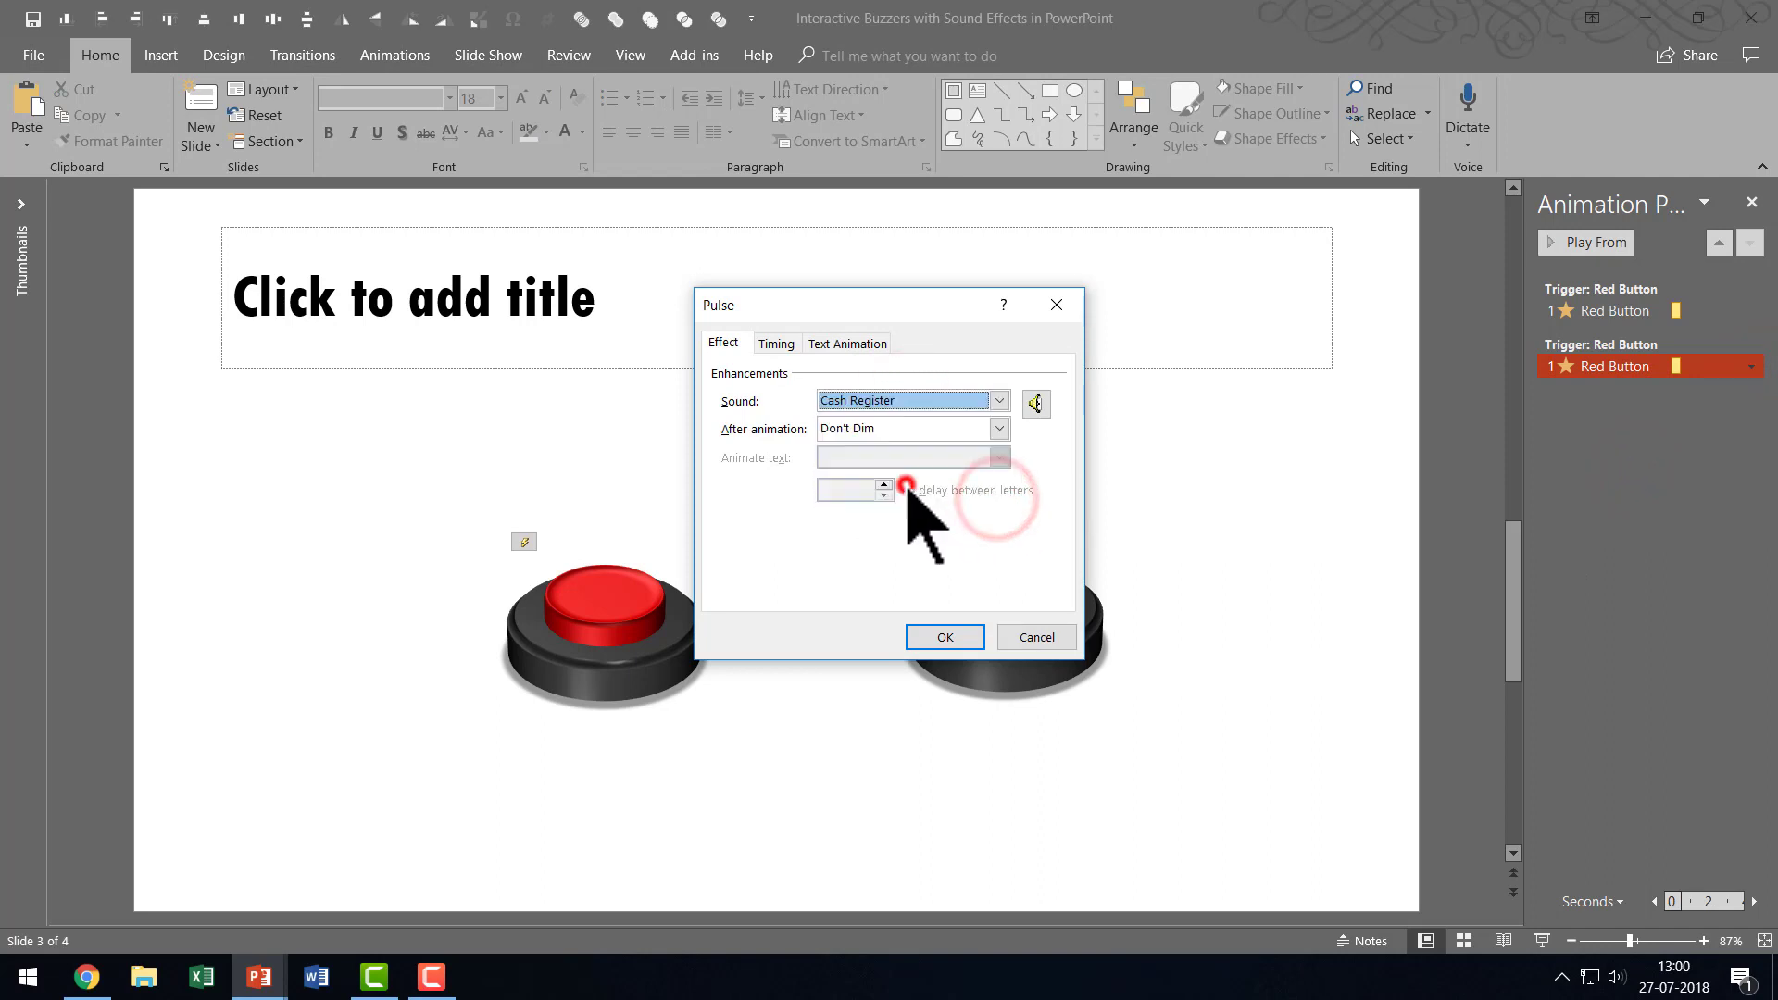
click(947, 637)
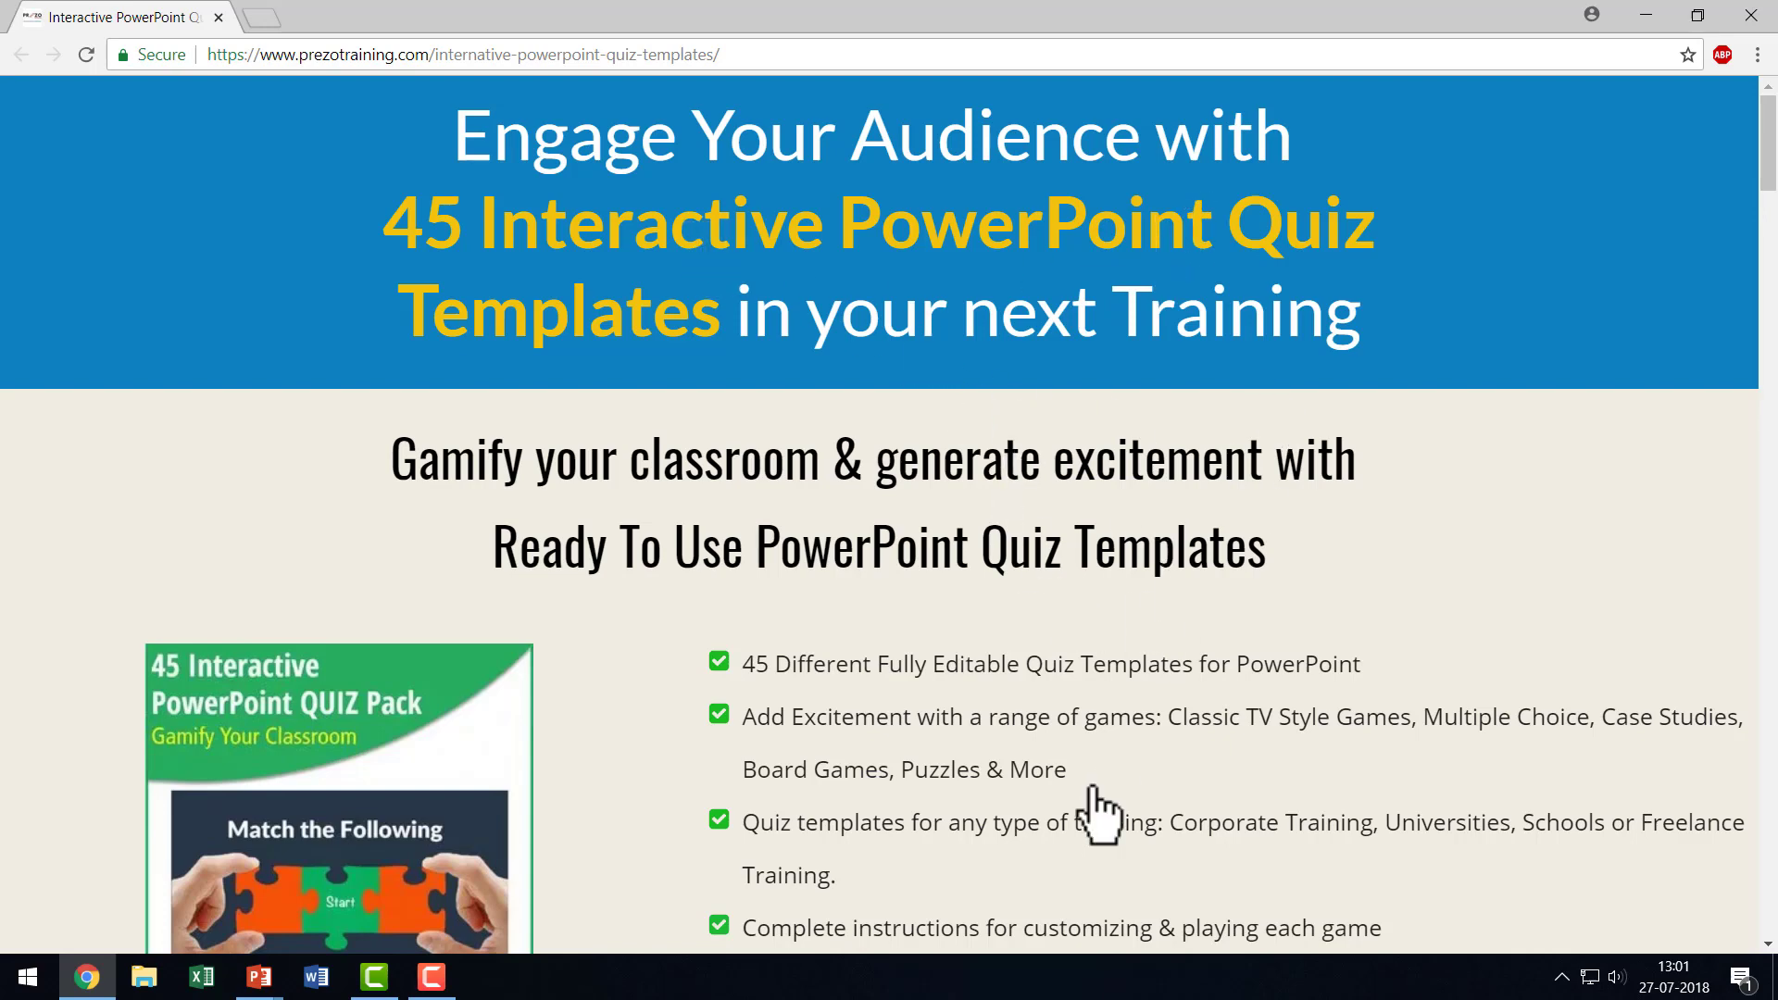
Scroll down the quiz templates page to the 'Create excitement in the classroom' section.
scroll(1098, 815, down, 3)
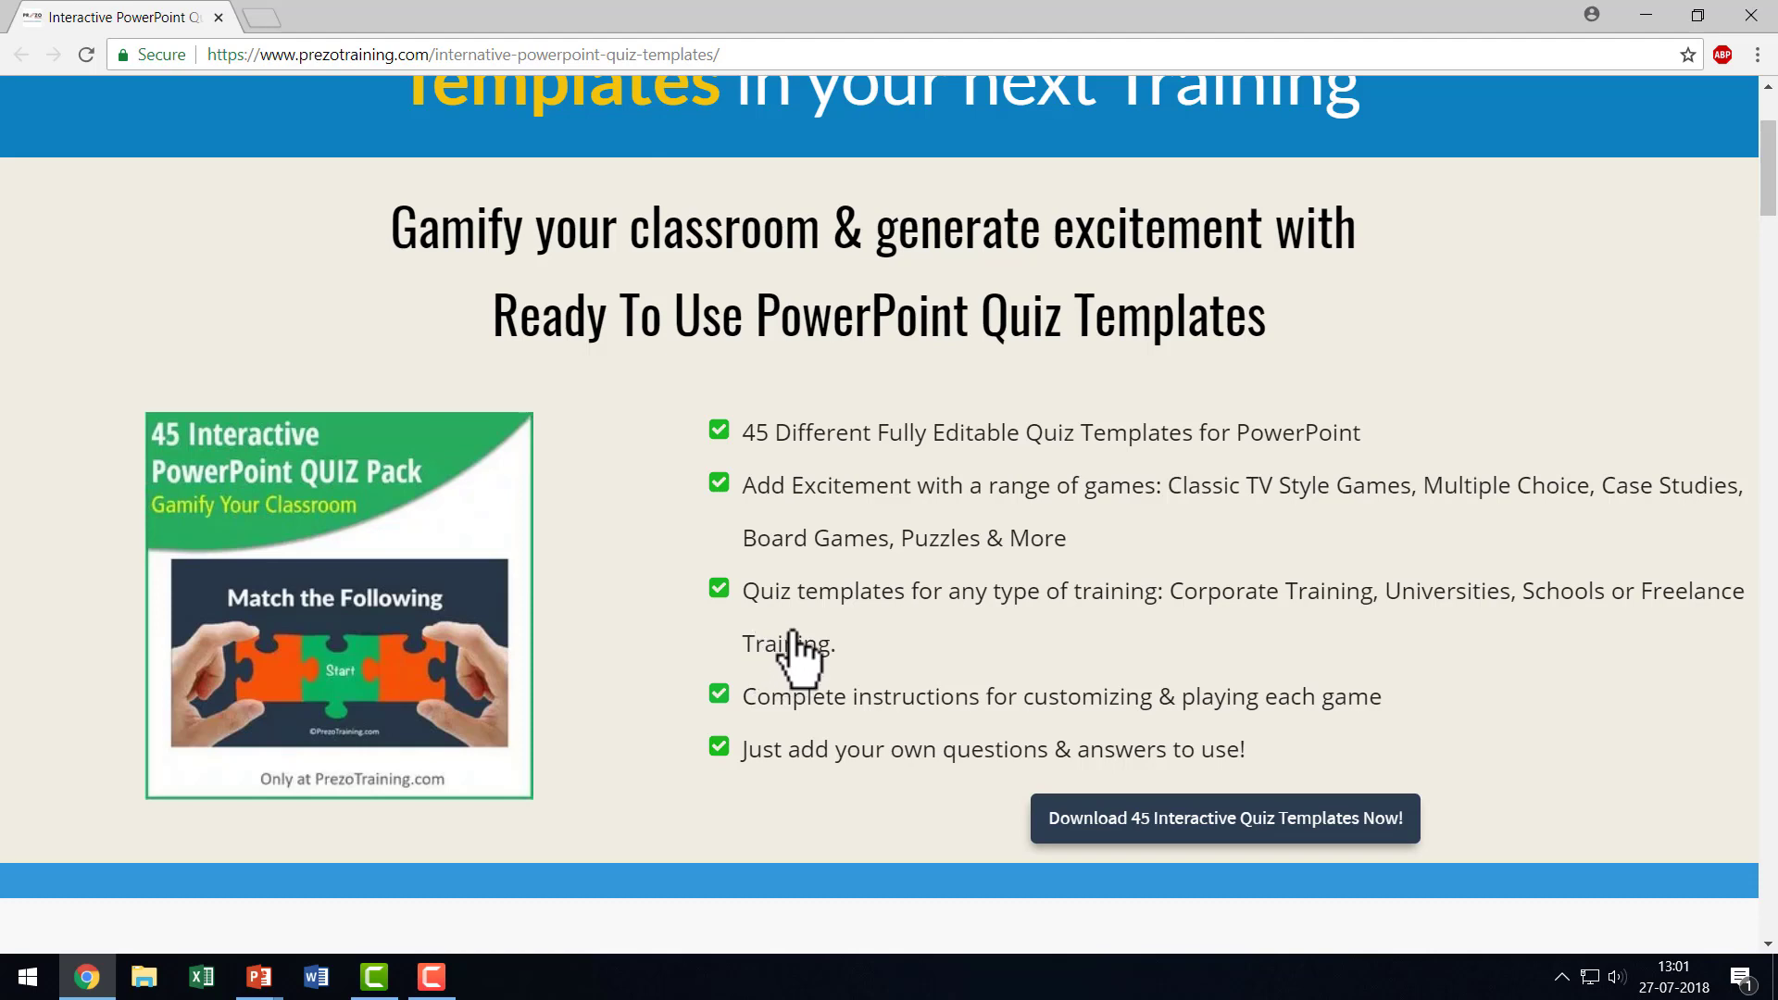
scroll(937, 546, down, 5)
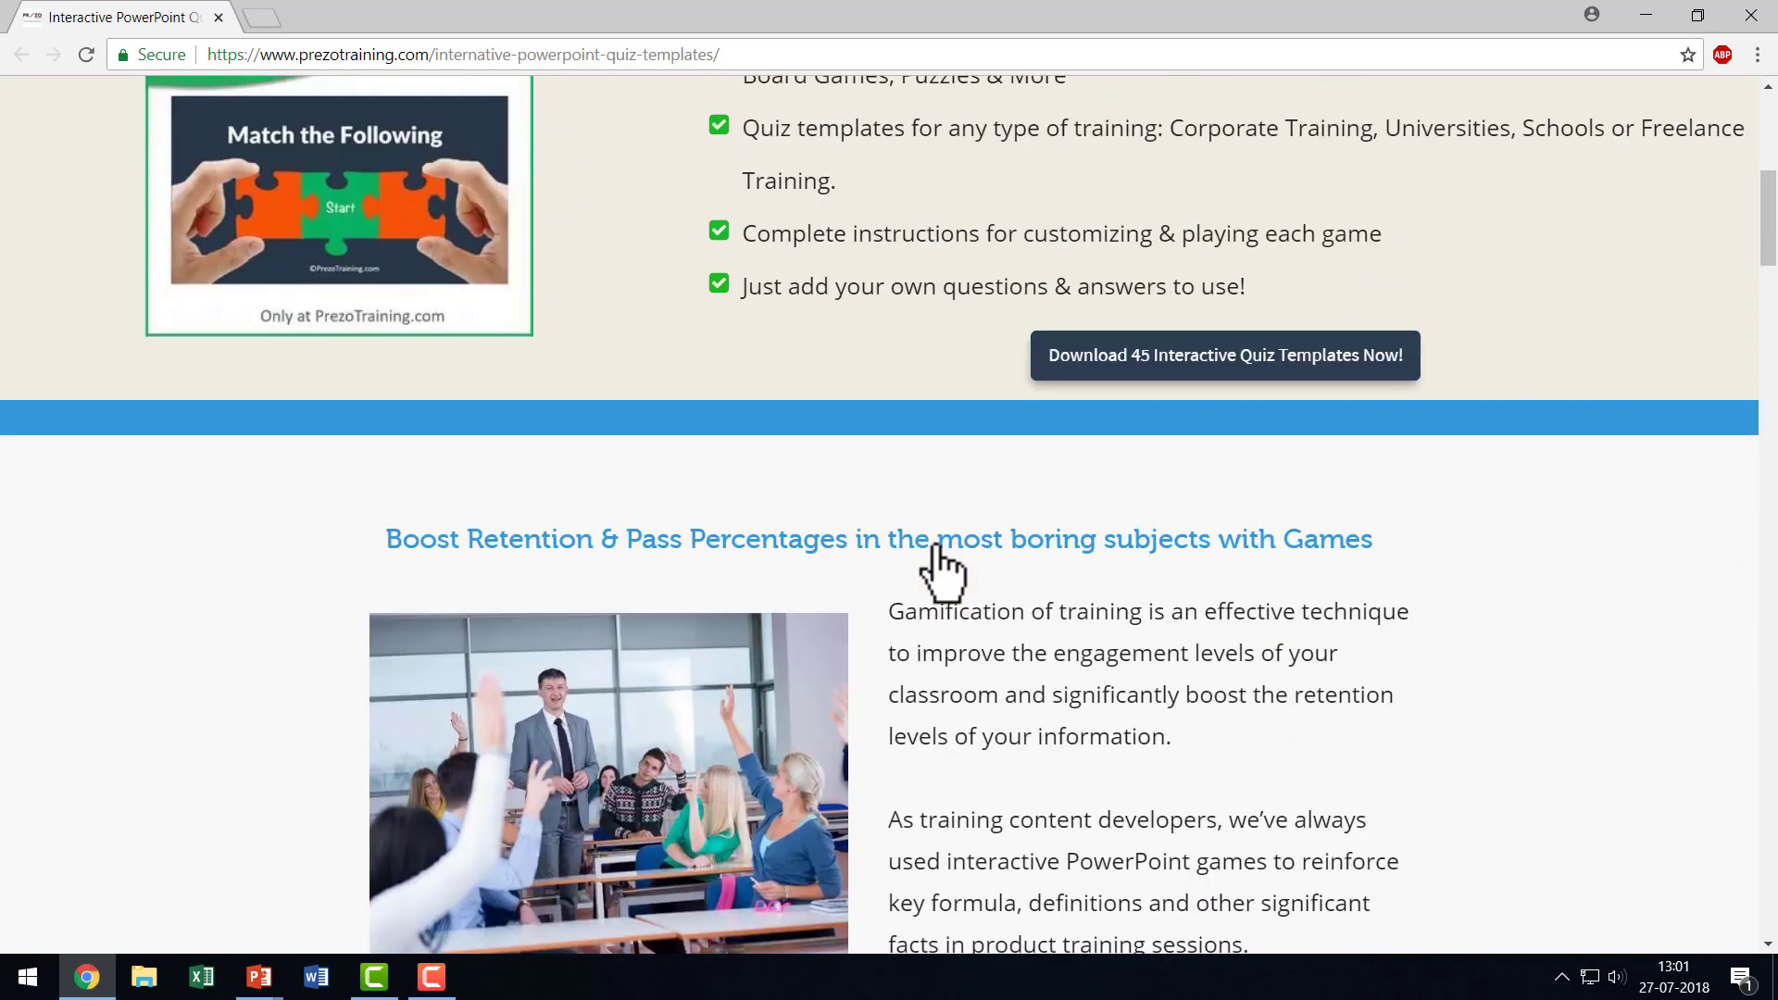
scroll(1202, 682, down, 4)
scroll(1202, 682, down, 4)
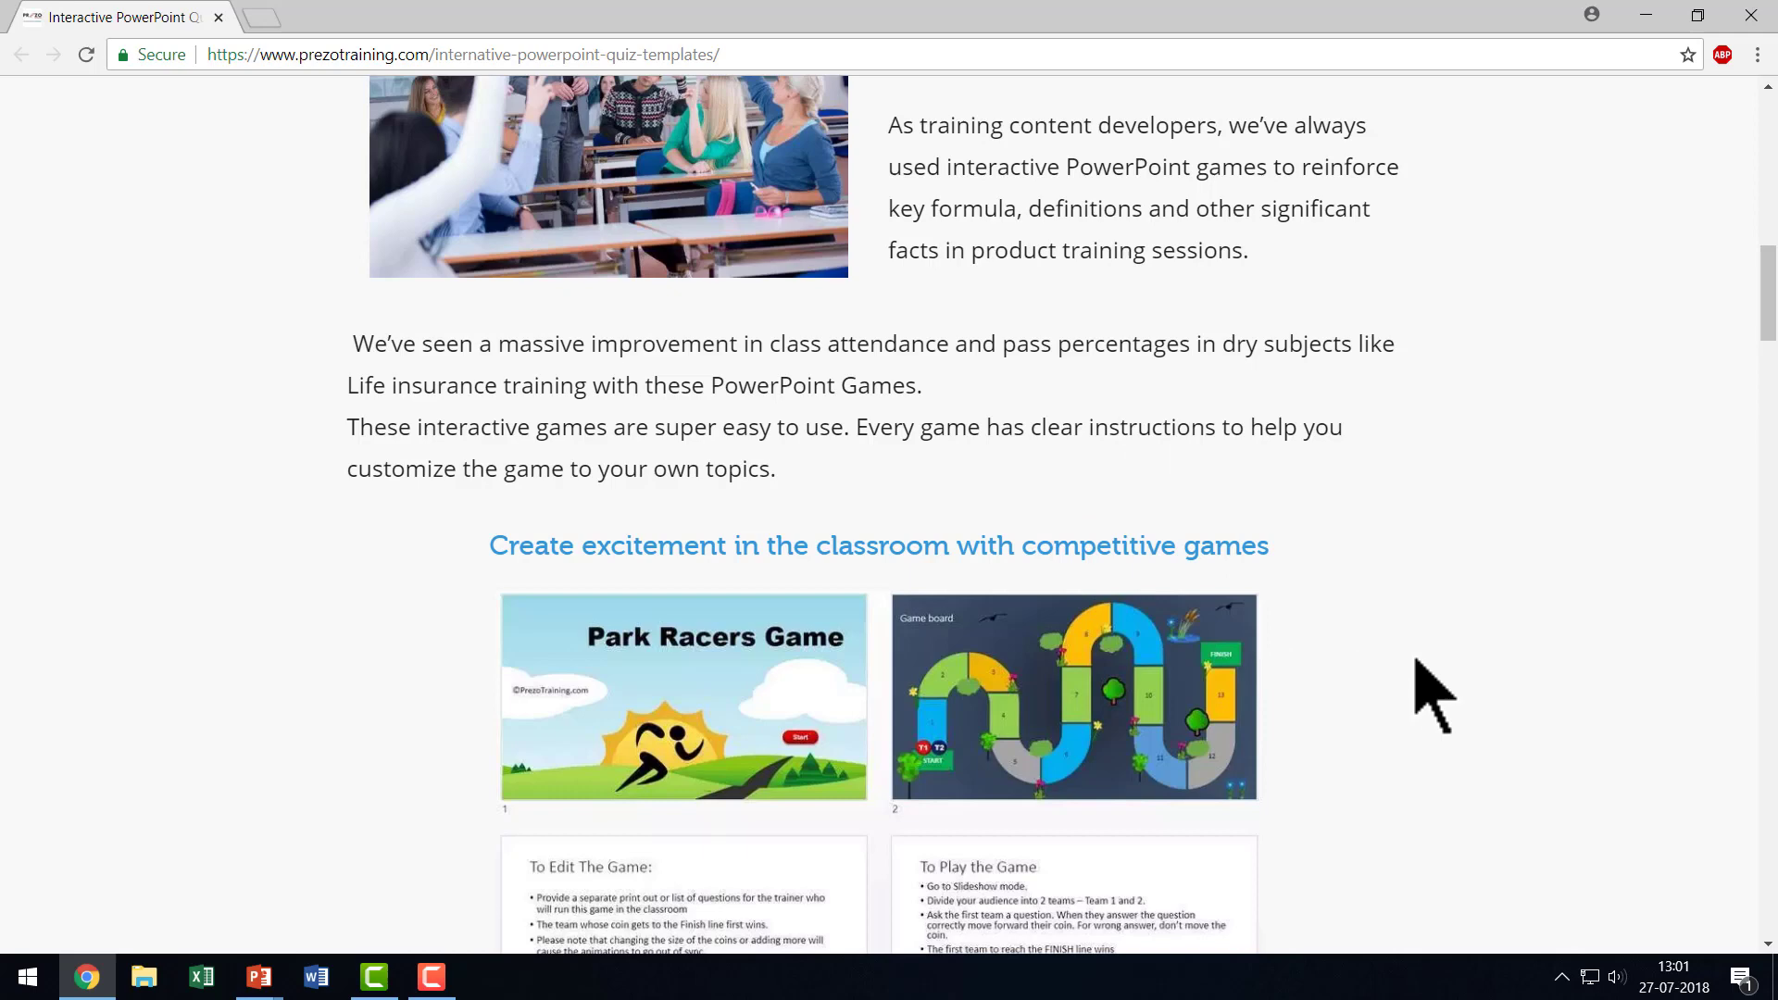
Scroll further down past the sort-steps examples to the 45-game thumbnail grid.
scroll(1362, 704, down, 4)
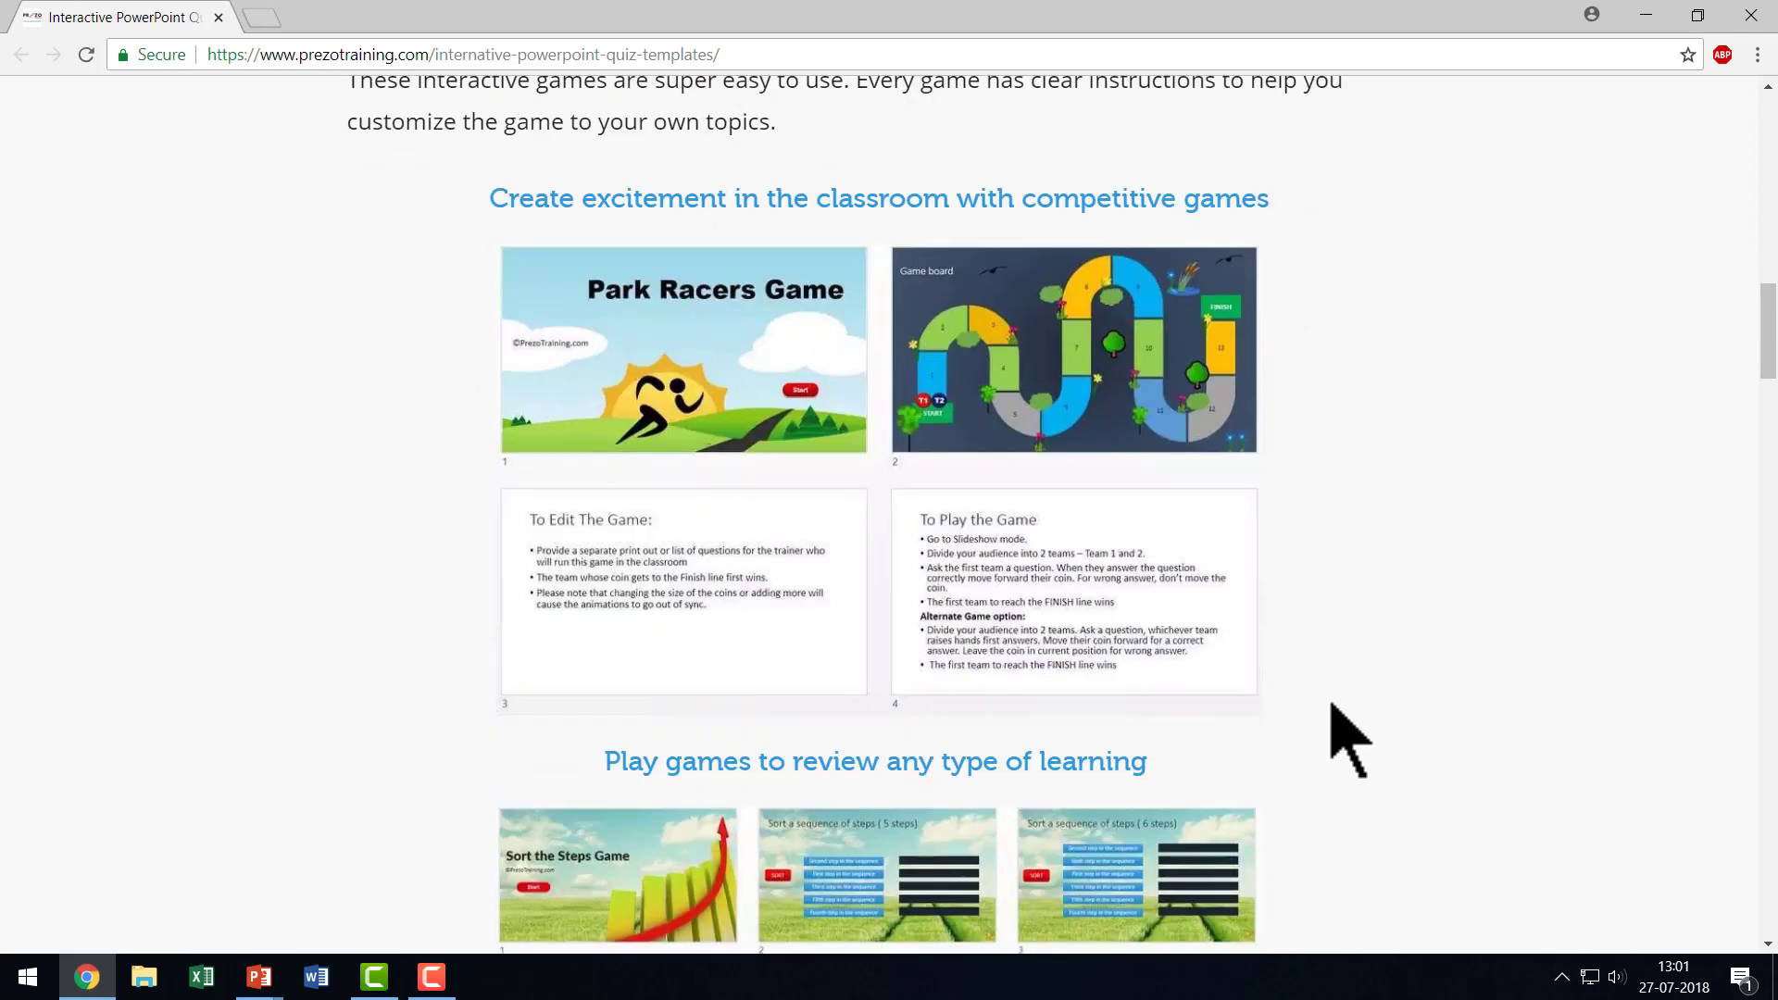
scroll(1352, 736, down, 4)
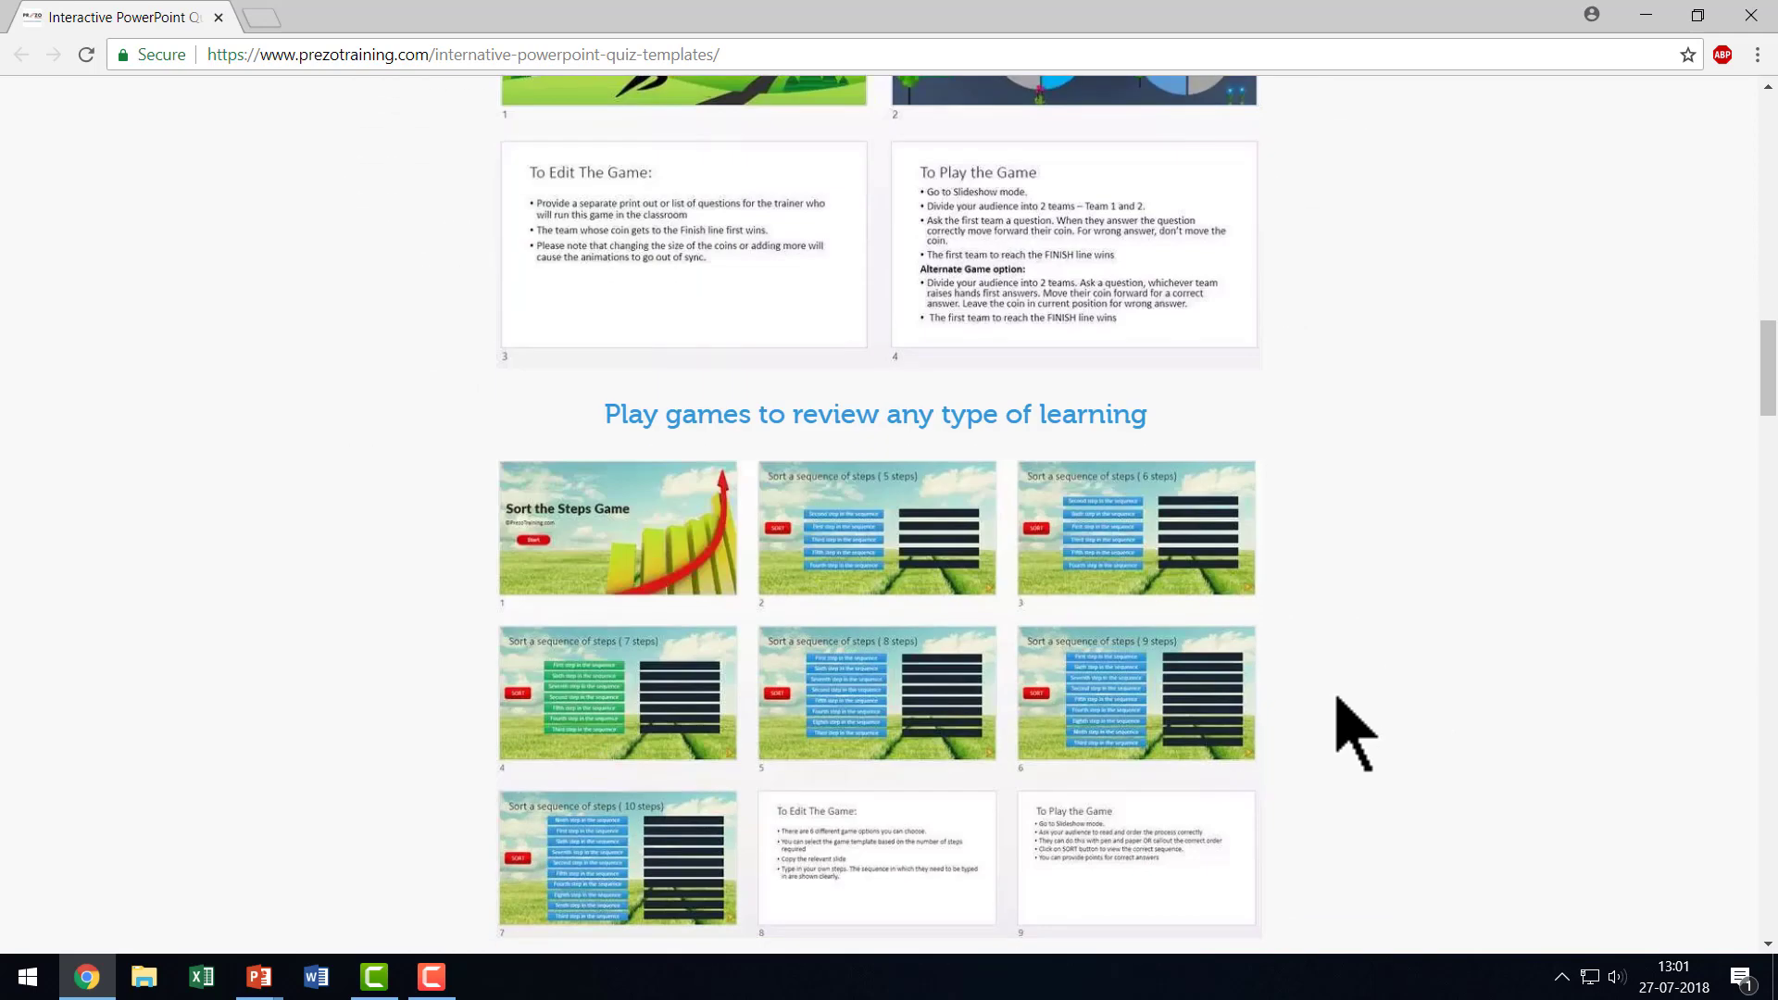
scroll(1352, 737, down, 3)
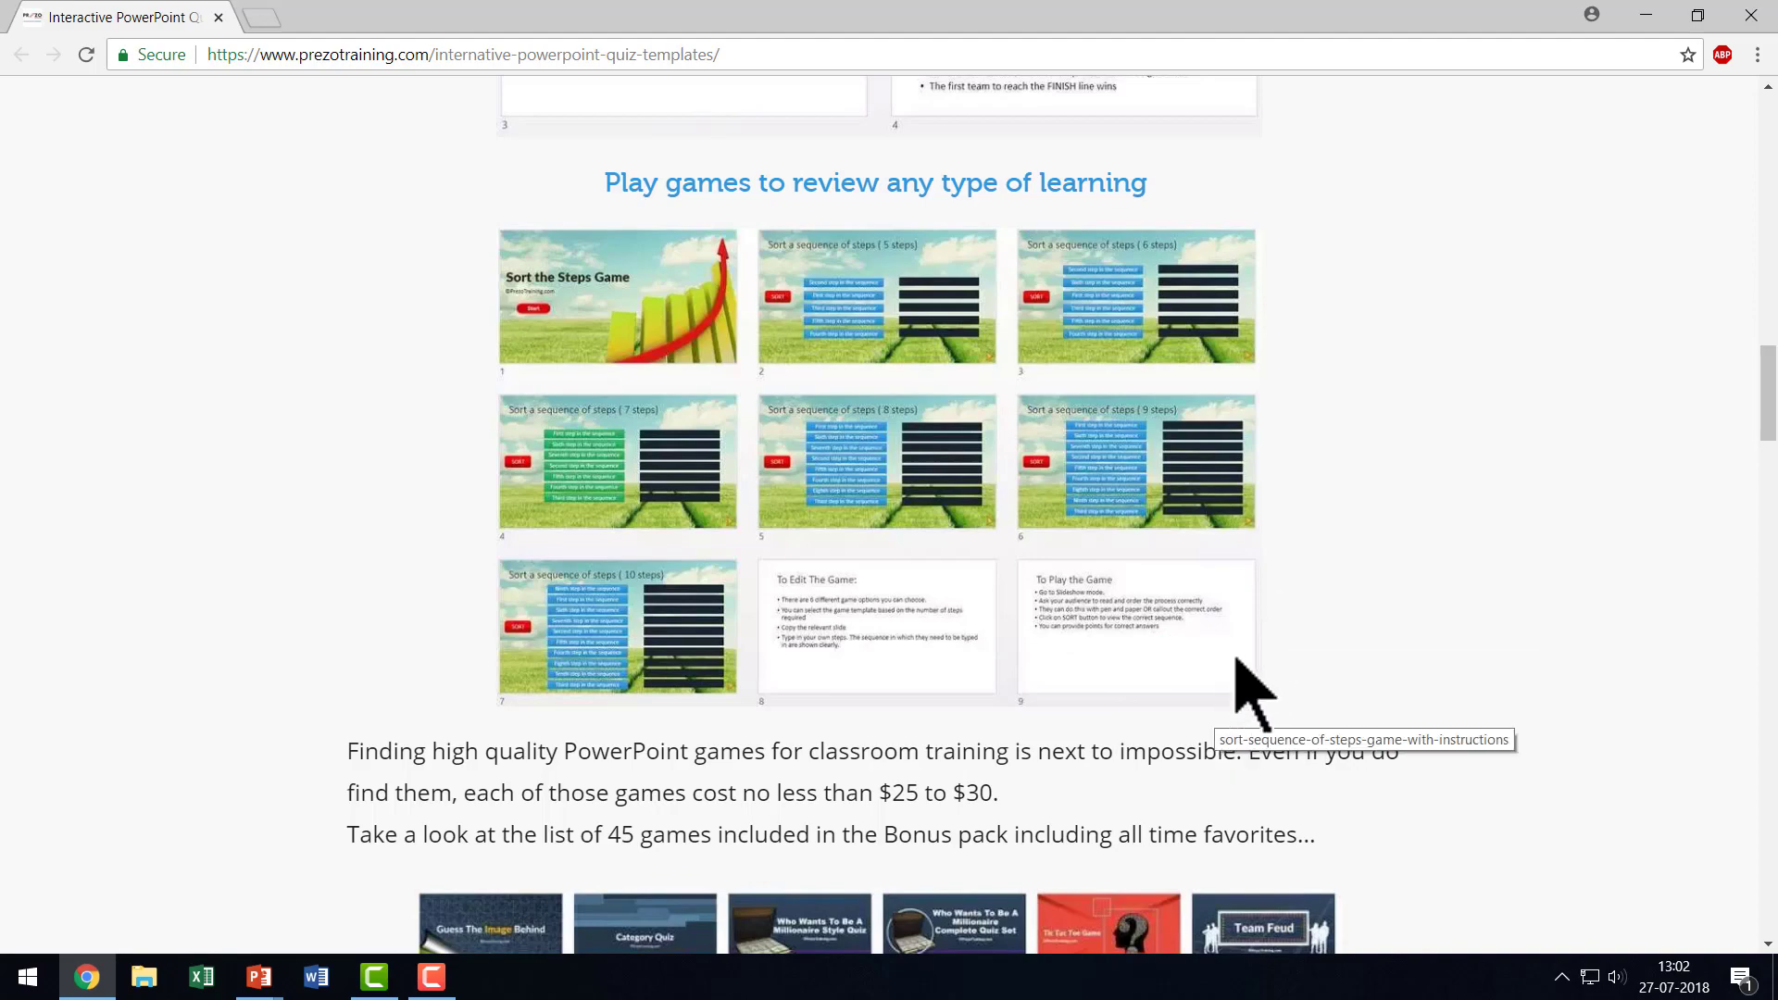
scroll(1648, 852, down, 9)
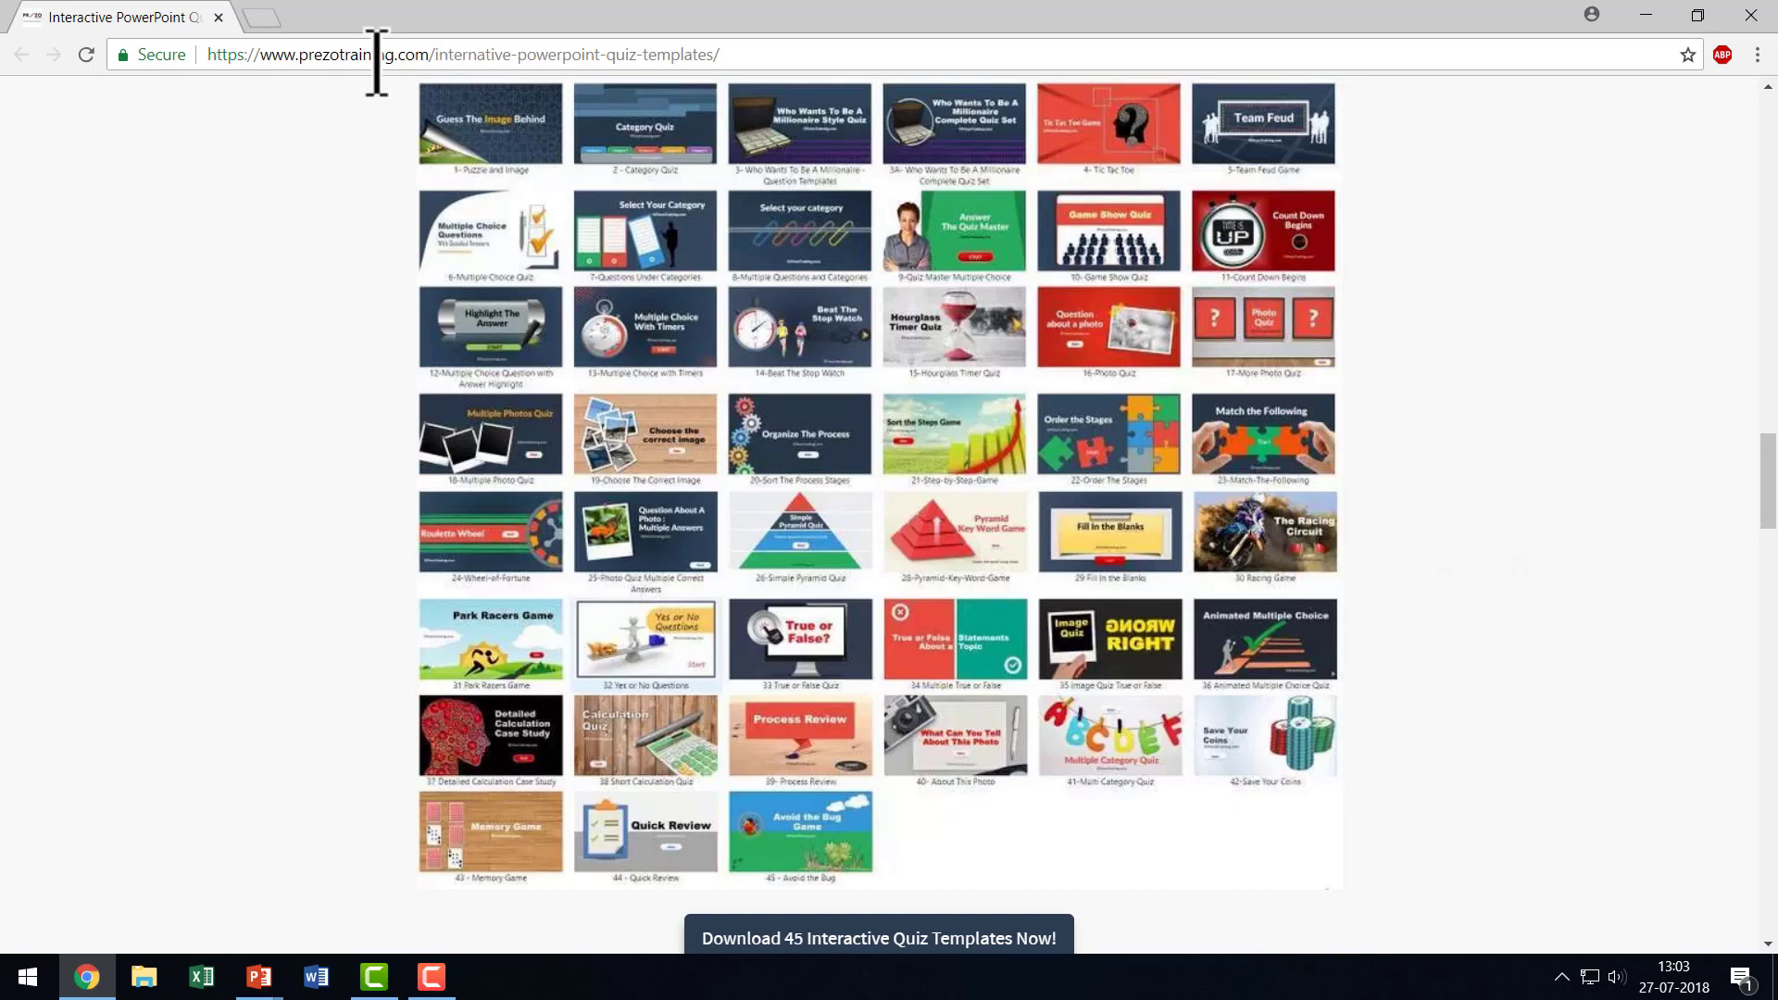
Scroll back up to the competitive classroom games section with the Park Racers Game slides.
scroll(1449, 546, up, 9)
scroll(1463, 584, up, 20)
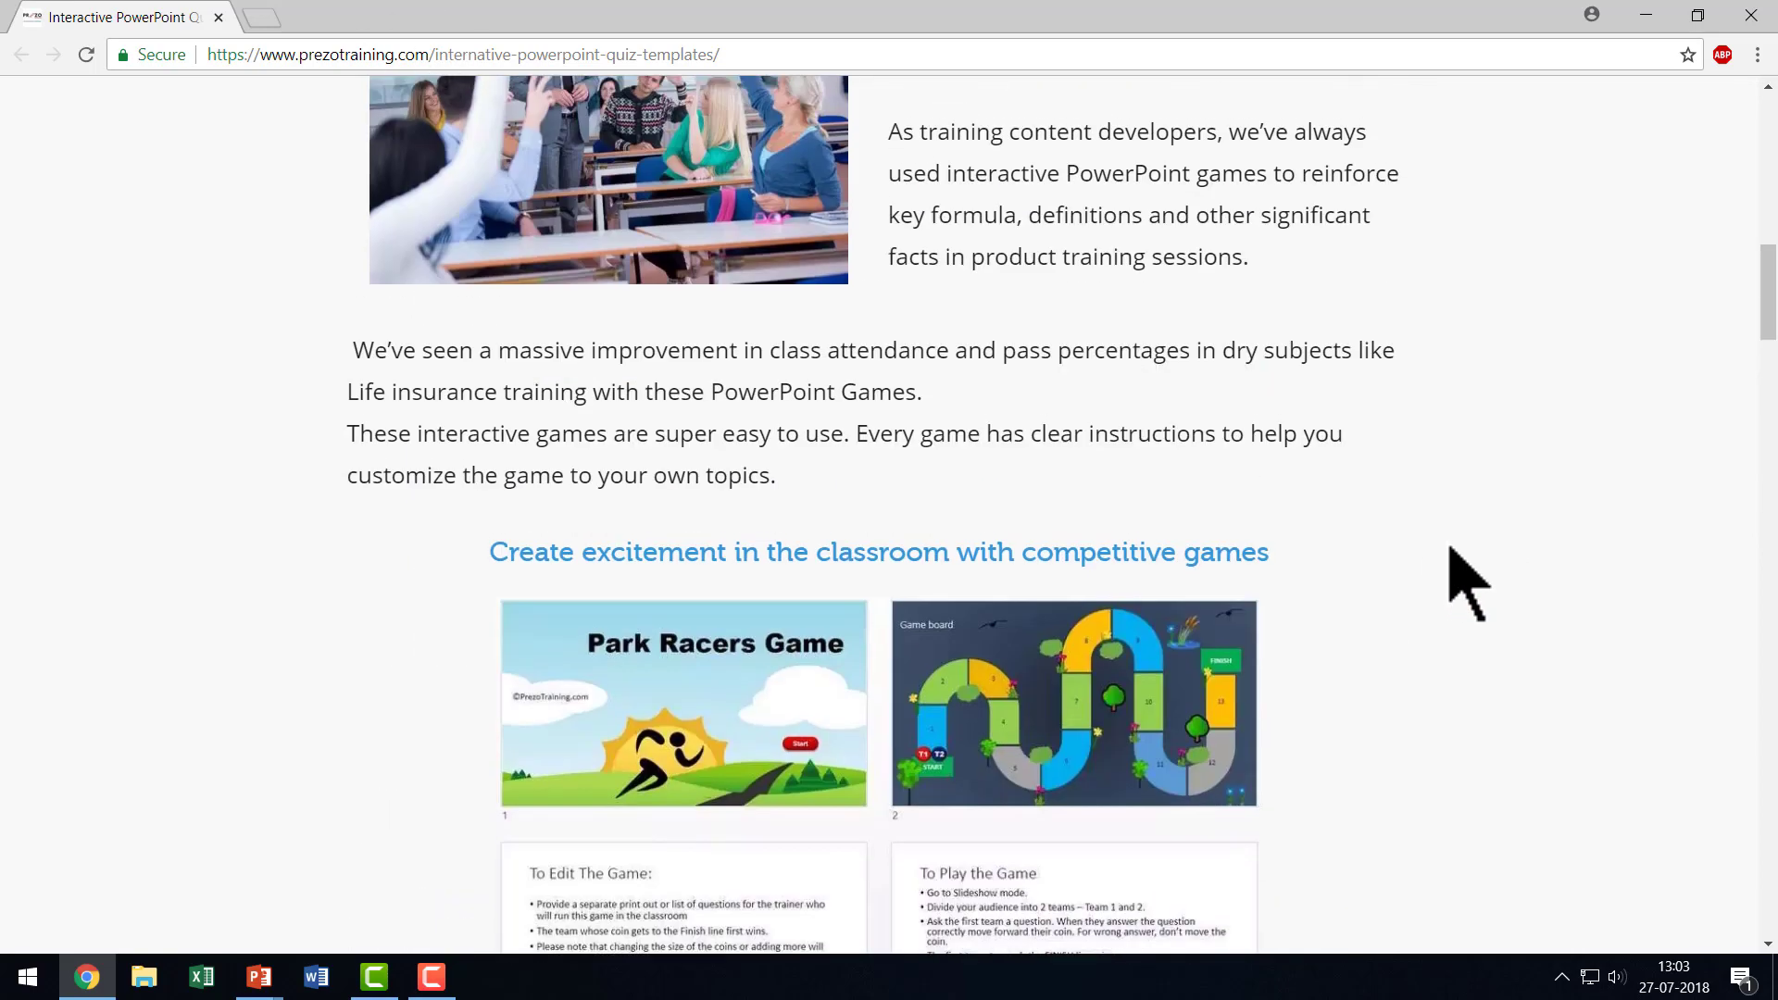